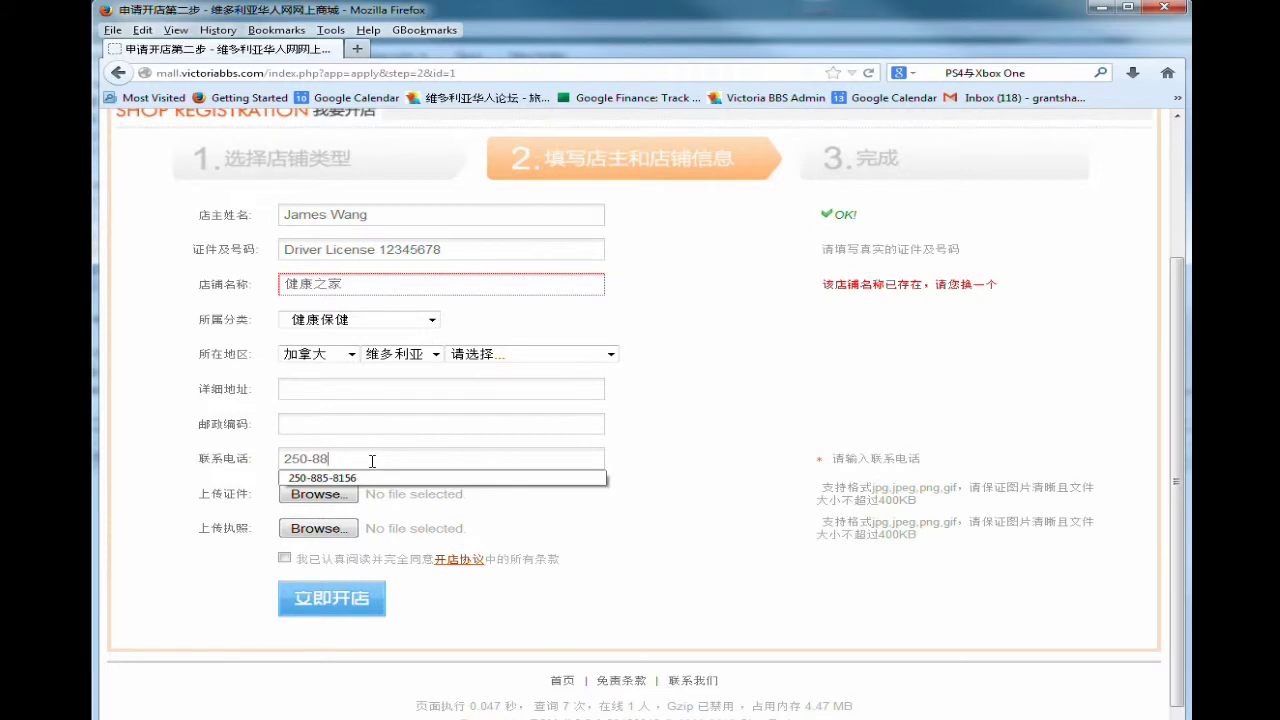
# Finish the phone number, accept the shop agreement, choose Downtown and enter the street address.
pyautogui.write('-8888')
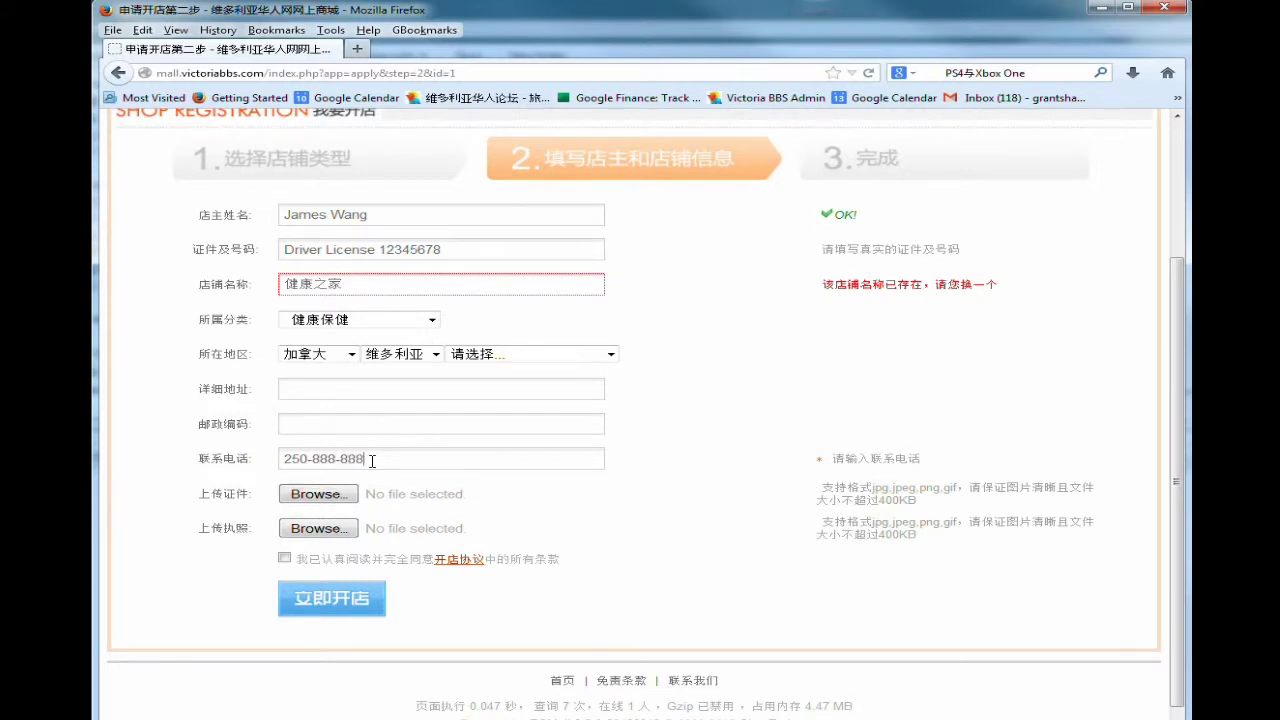
pyautogui.click(285, 560)
pyautogui.click(606, 356)
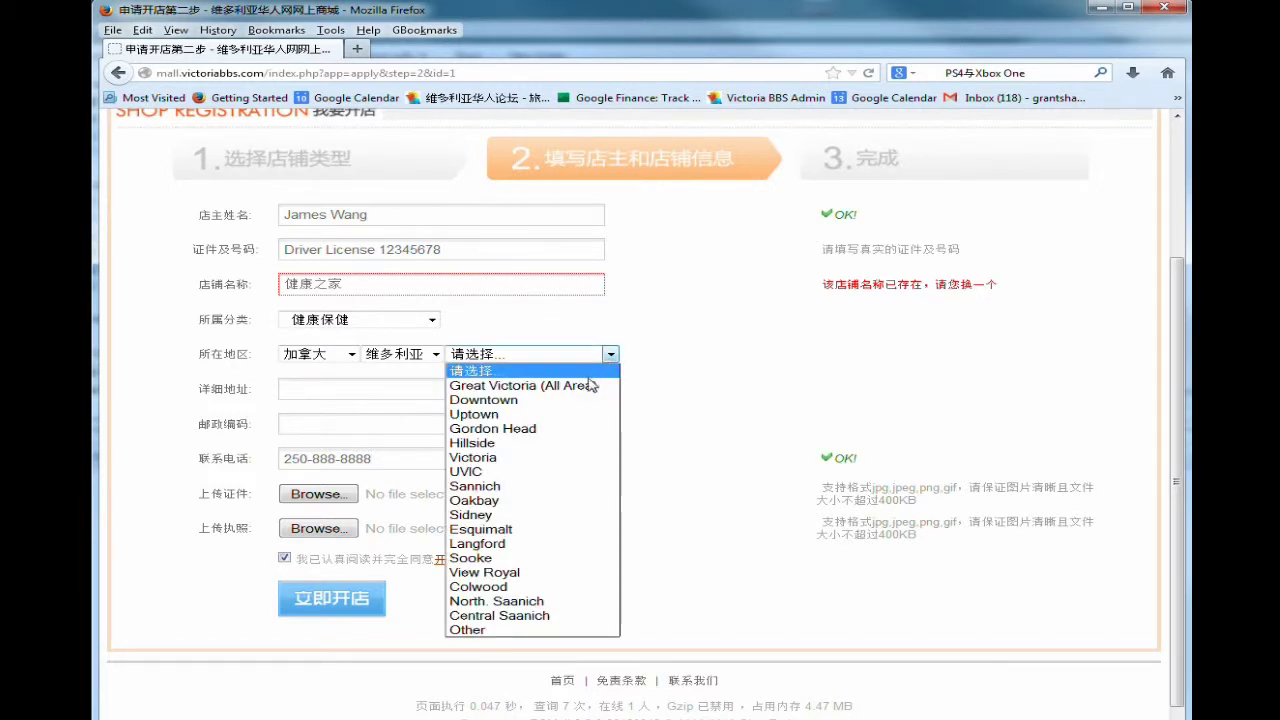
pyautogui.click(580, 400)
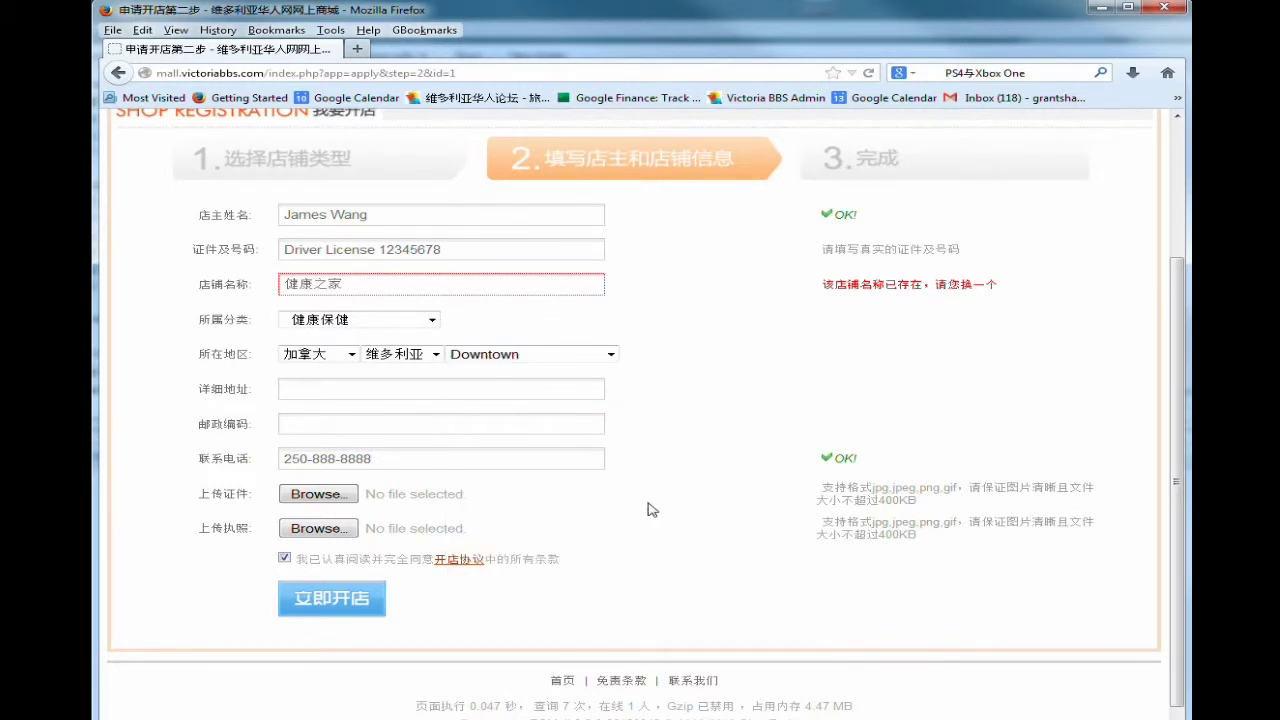
pyautogui.click(408, 389)
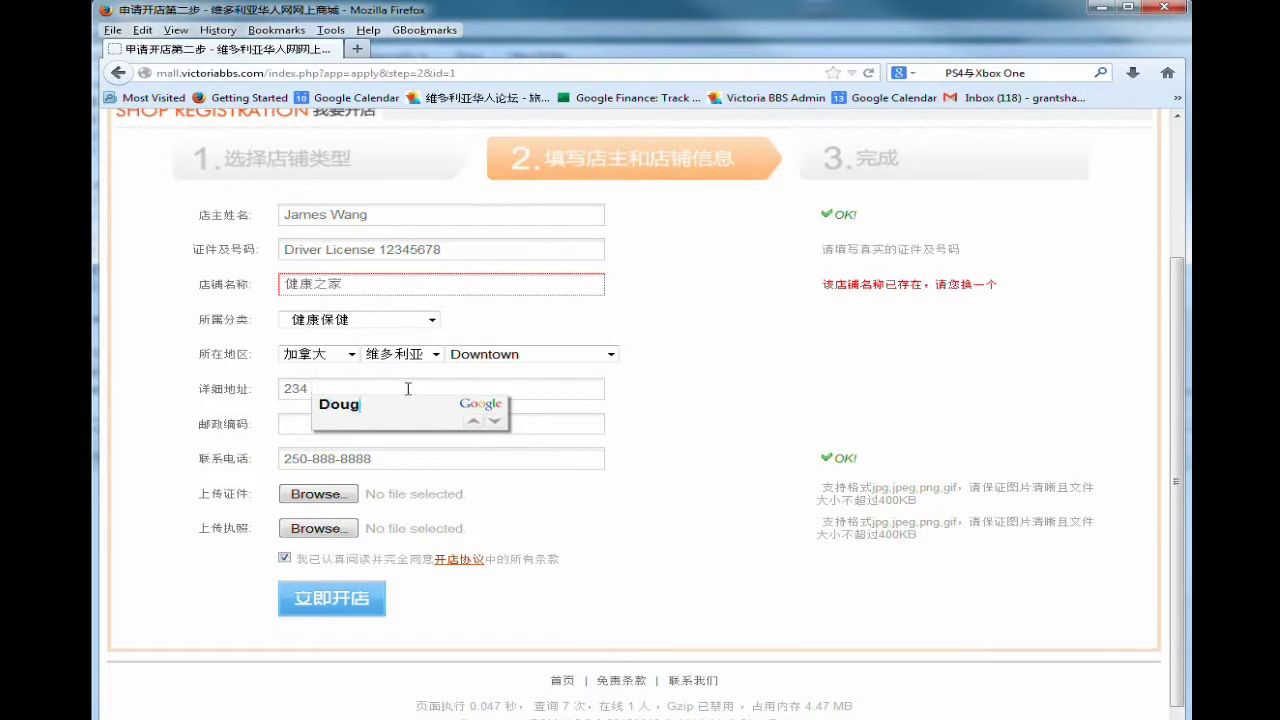
pyautogui.press('Return')
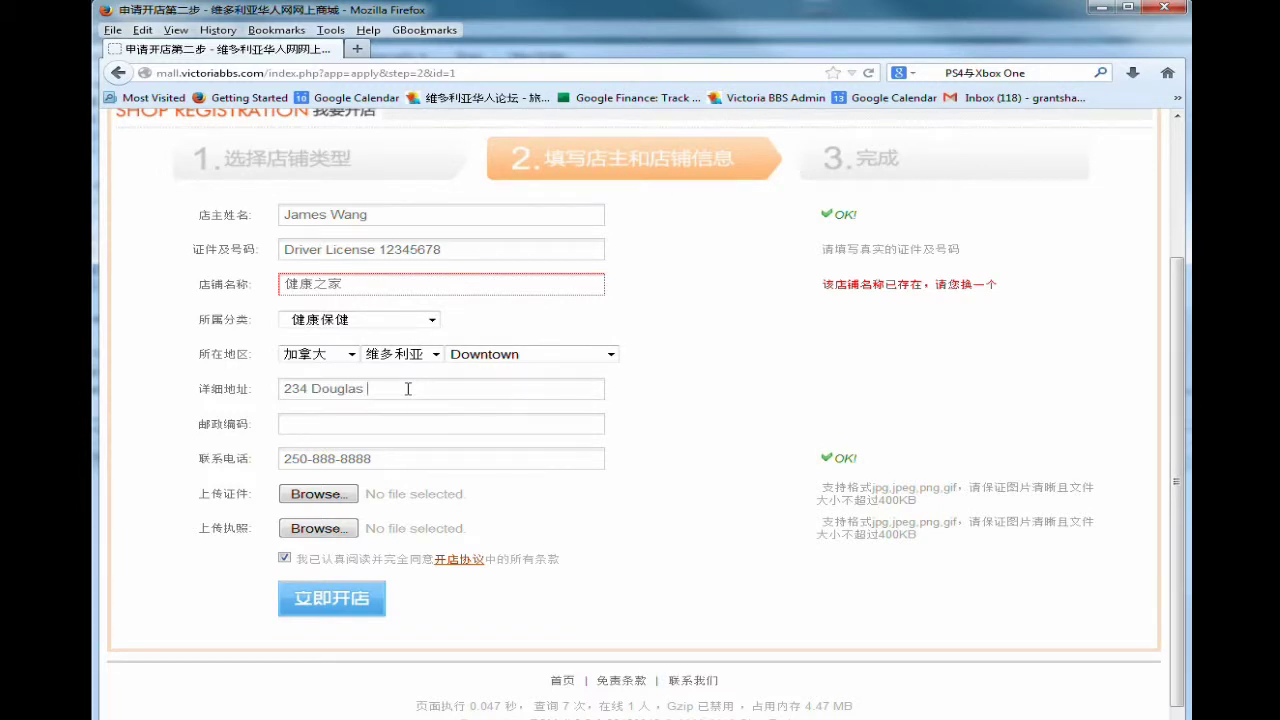
pyautogui.press('BackSpace')
# After the duplicate-name warning, rename the shop to 健康HOME and resubmit the application.
pyautogui.click(335, 602)
pyautogui.scroll(3, 514, 578)
pyautogui.press('BackSpace')
pyautogui.write('家')
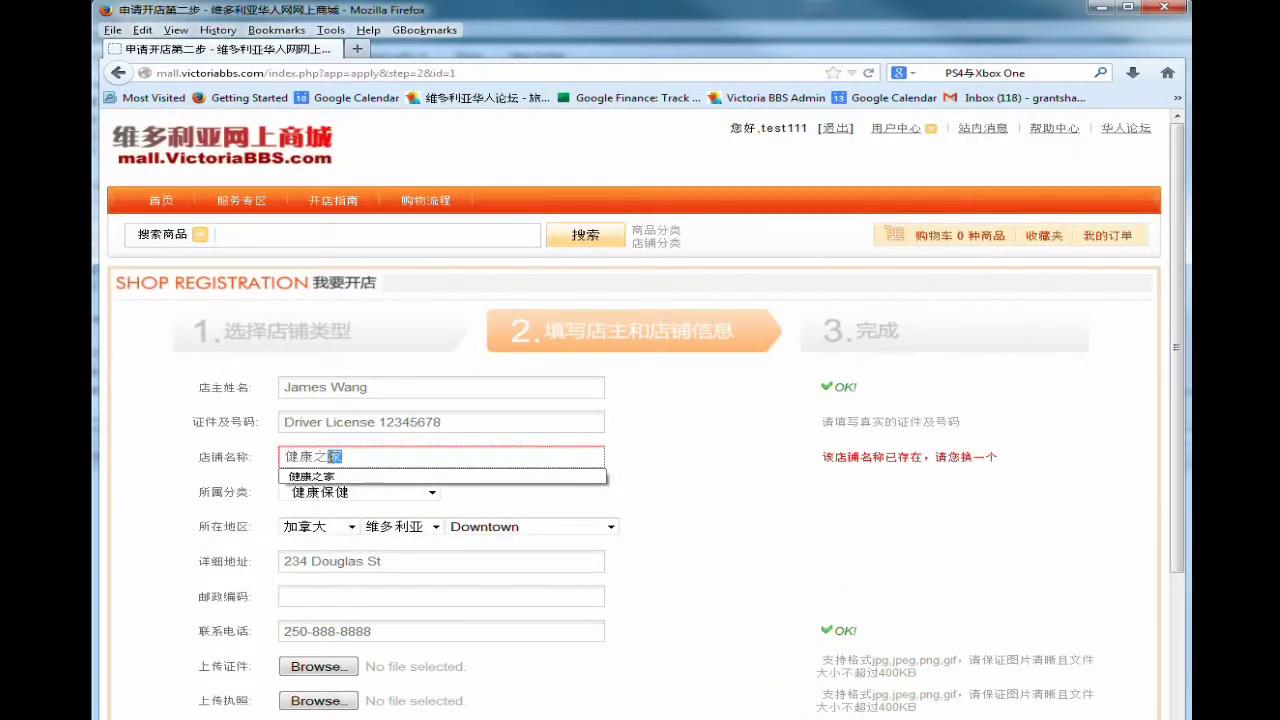
pyautogui.press('BackSpace')
pyautogui.write('renjia')
pyautogui.press('BackSpace')
pyautogui.press('BackSpace')
pyautogui.press('BackSpace')
pyautogui.press('BackSpace')
pyautogui.press('BackSpace')
pyautogui.press('BackSpace')
pyautogui.write('ren')
pyautogui.press('BackSpace')
pyautogui.press('BackSpace')
pyautogui.press('BackSpace')
pyautogui.write('HOME')
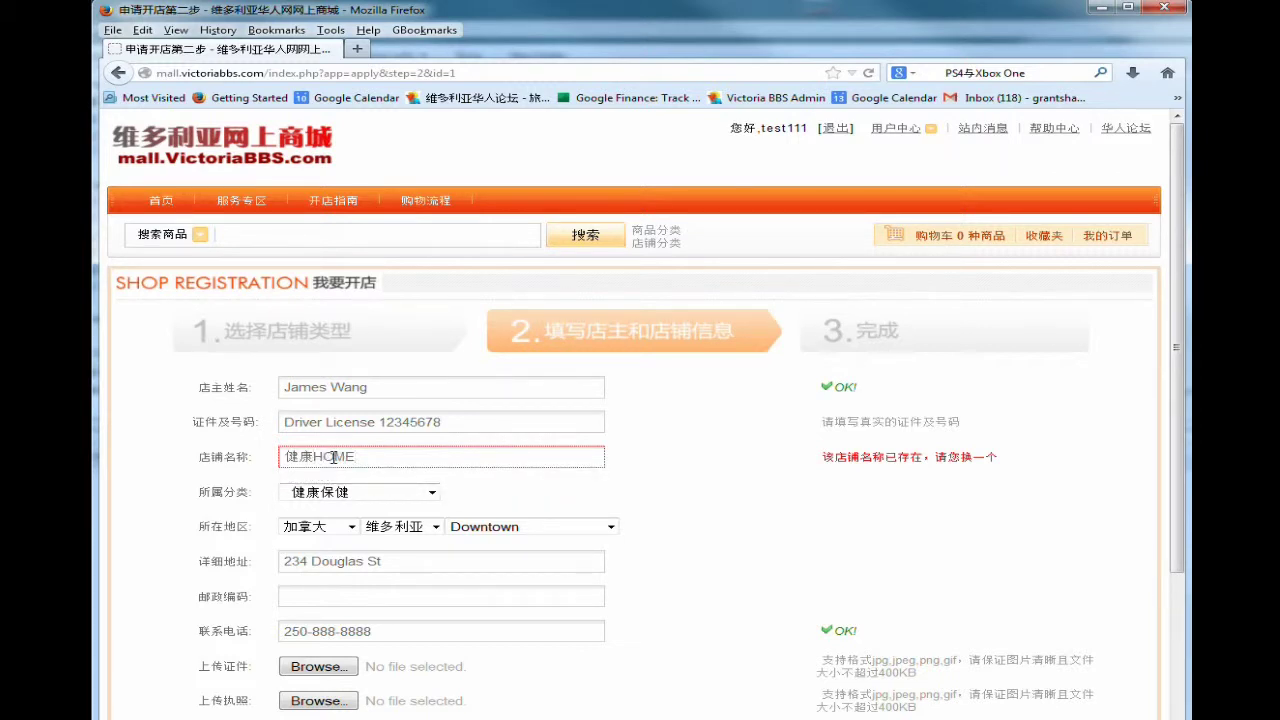
pyautogui.scroll(-3, 350, 490)
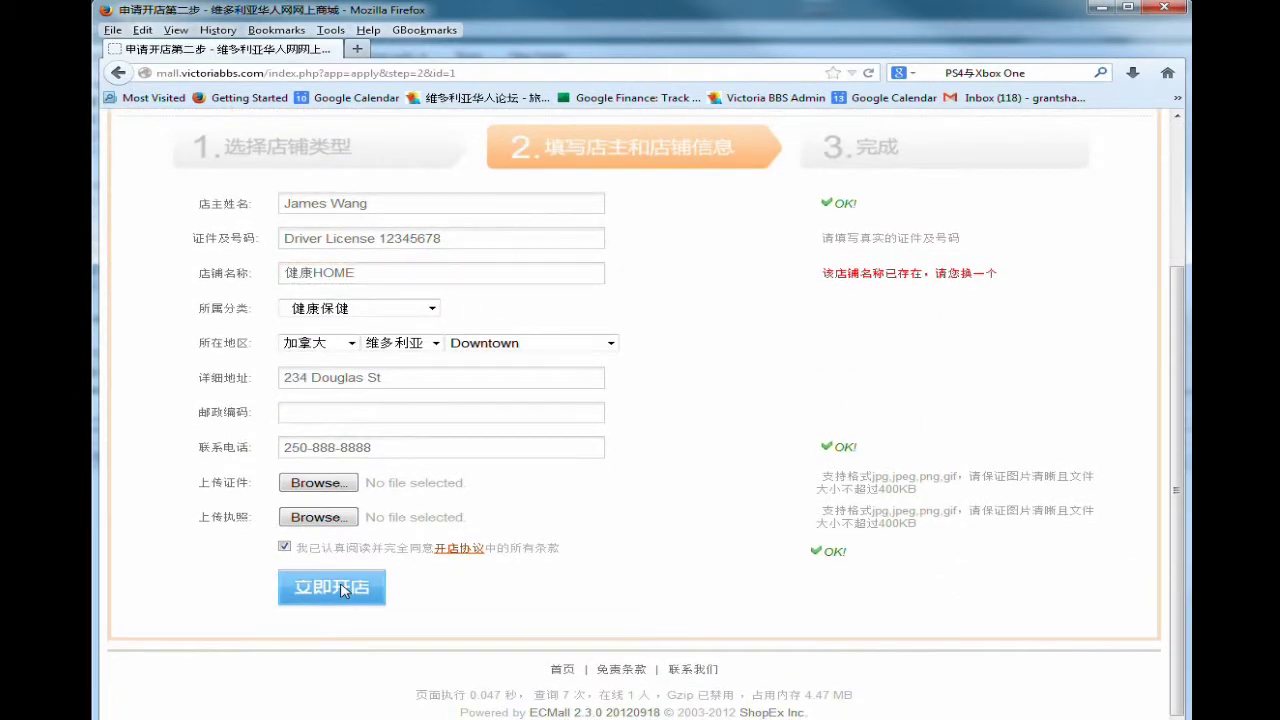
pyautogui.click(341, 588)
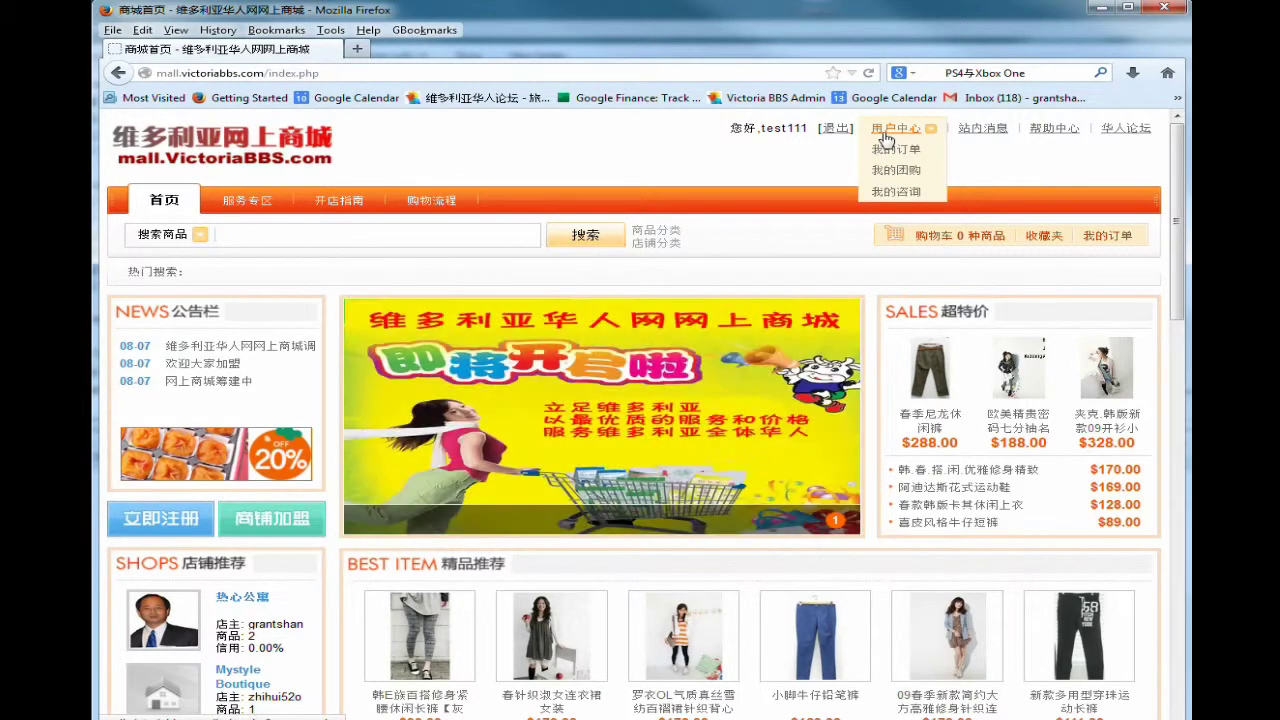
# Open 支付方式管理 from the member center and begin installing 货到付款.
pyautogui.click(885, 135)
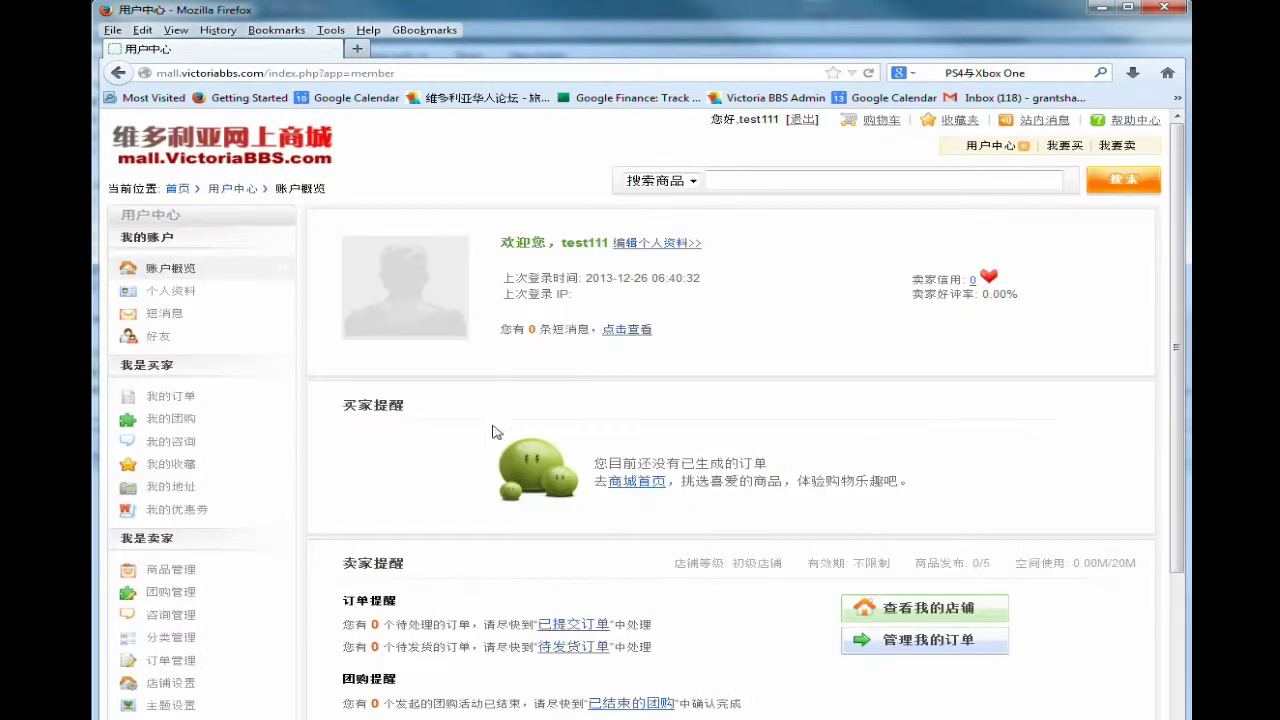
pyautogui.scroll(-3, 492, 440)
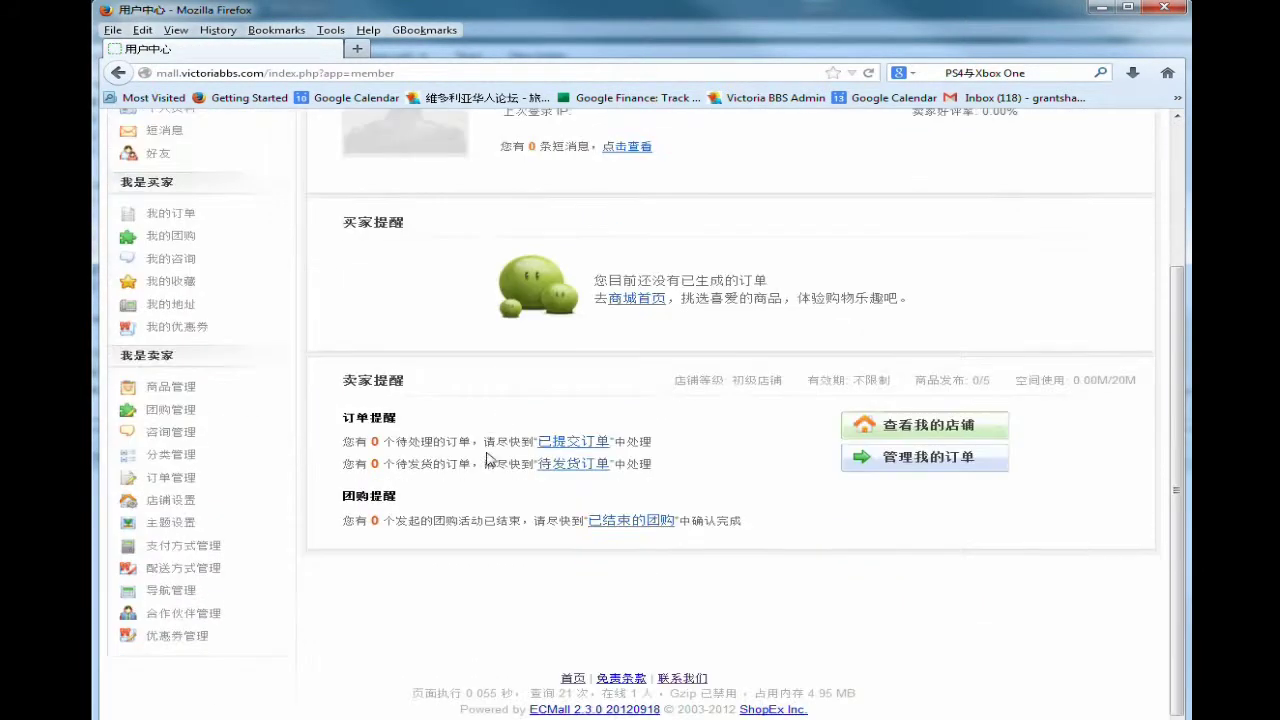
pyautogui.click(198, 548)
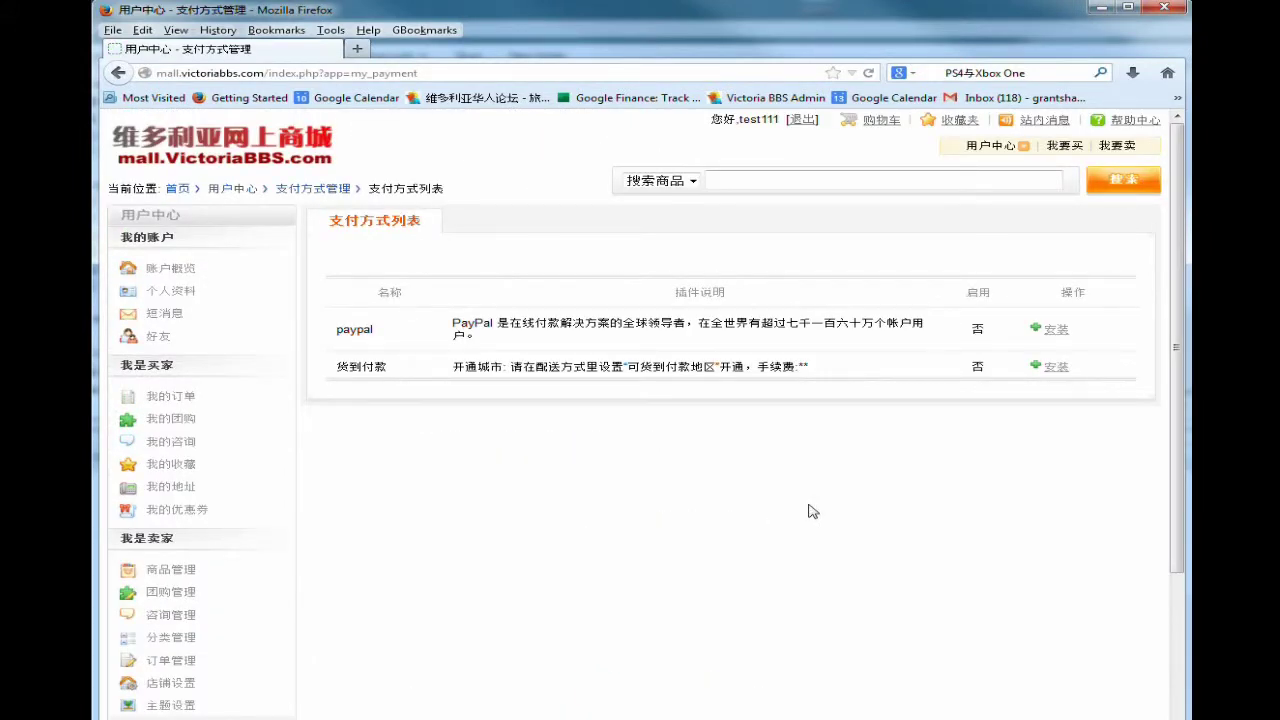
pyautogui.click(1056, 367)
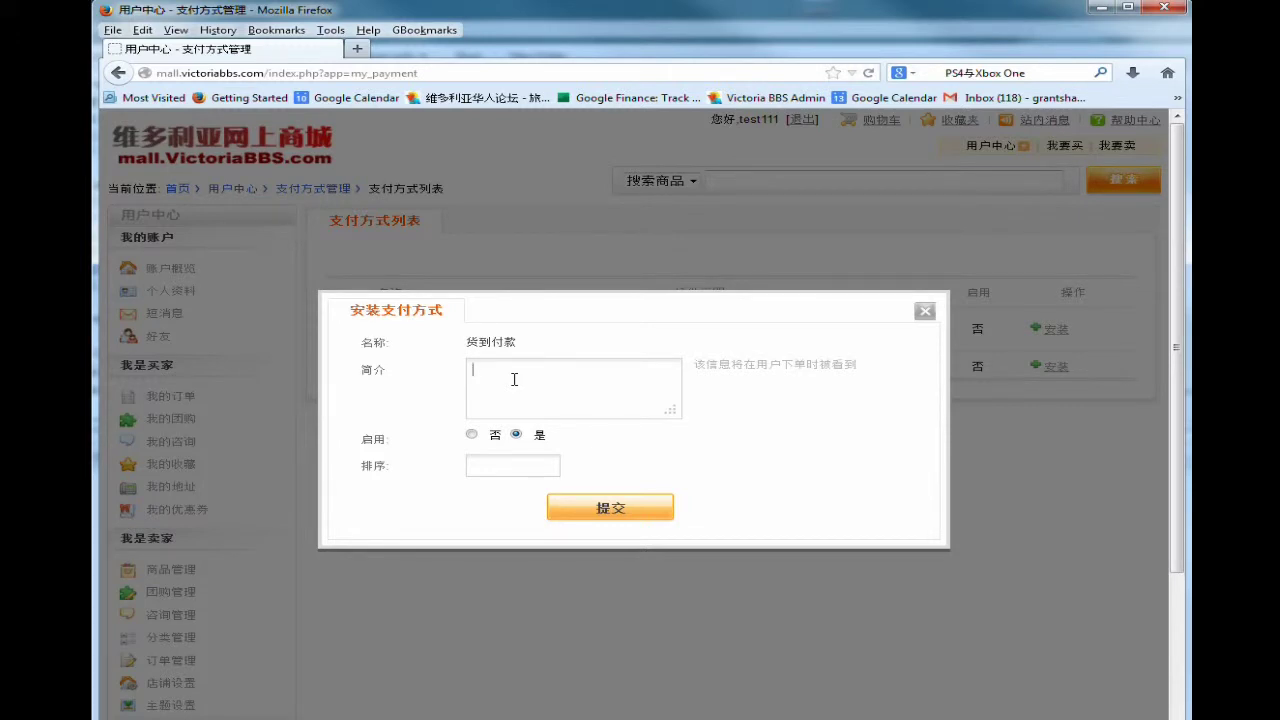
# Give cash on delivery the description 交货时取款 and save it enabled.
pyautogui.write('jiaohuo')
pyautogui.press('space')
pyautogui.write('shi')
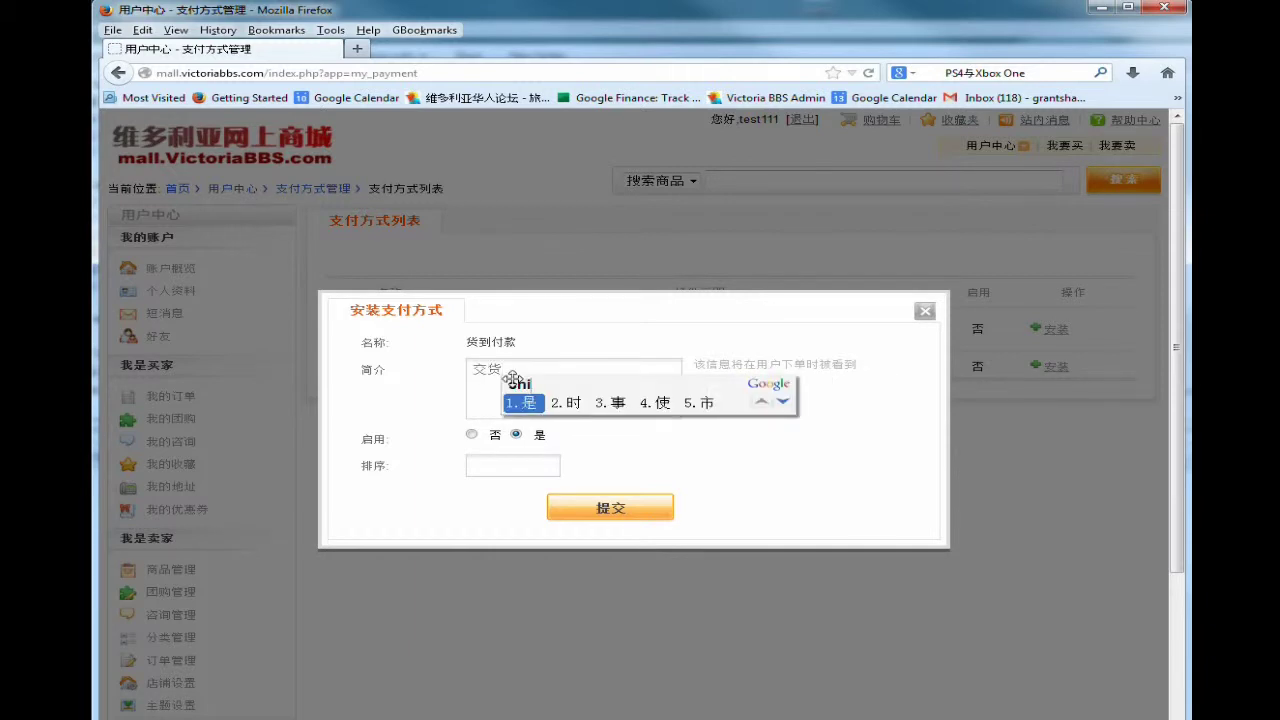
pyautogui.write('2qukuan')
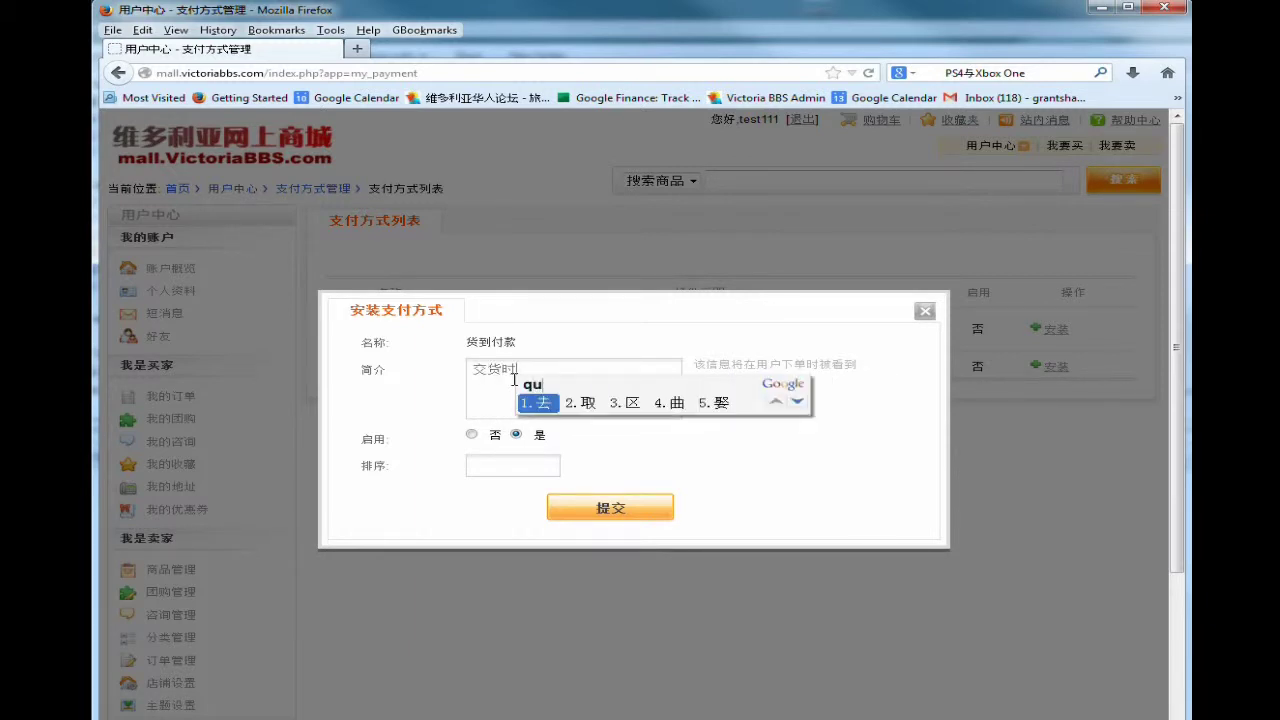
pyautogui.press('space')
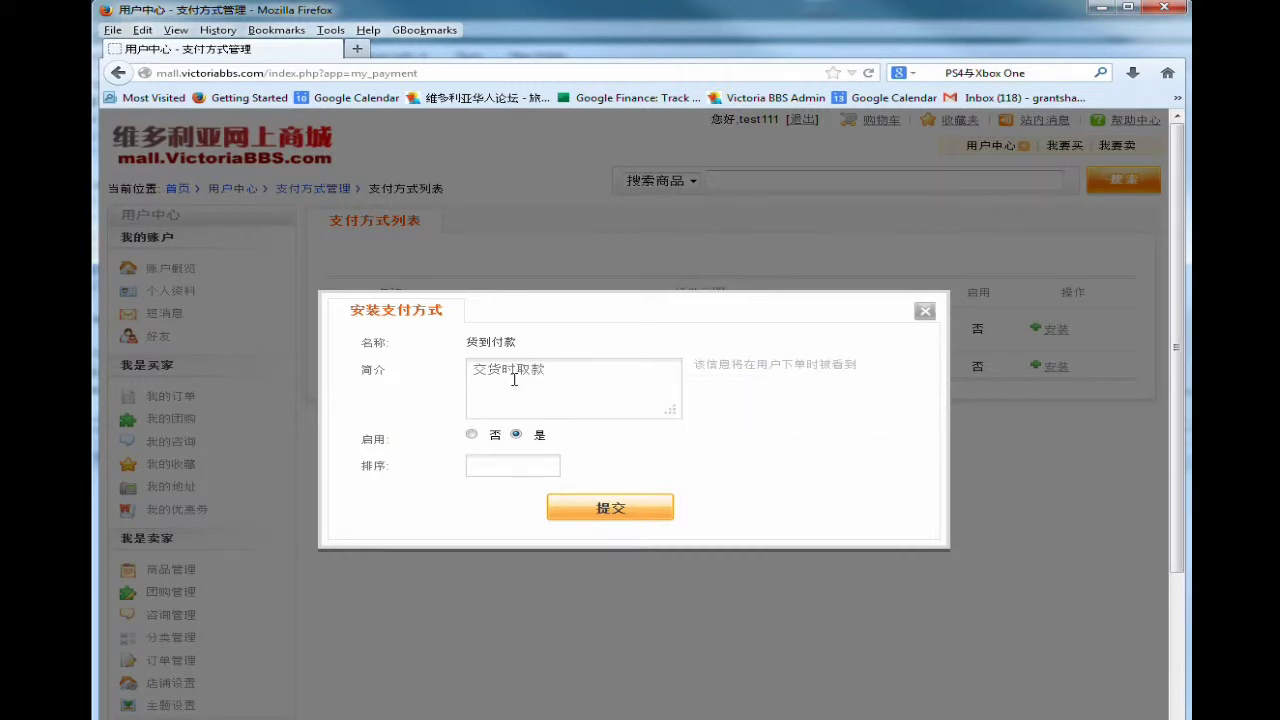
pyautogui.press('Left')
pyautogui.press('Left')
pyautogui.click(595, 510)
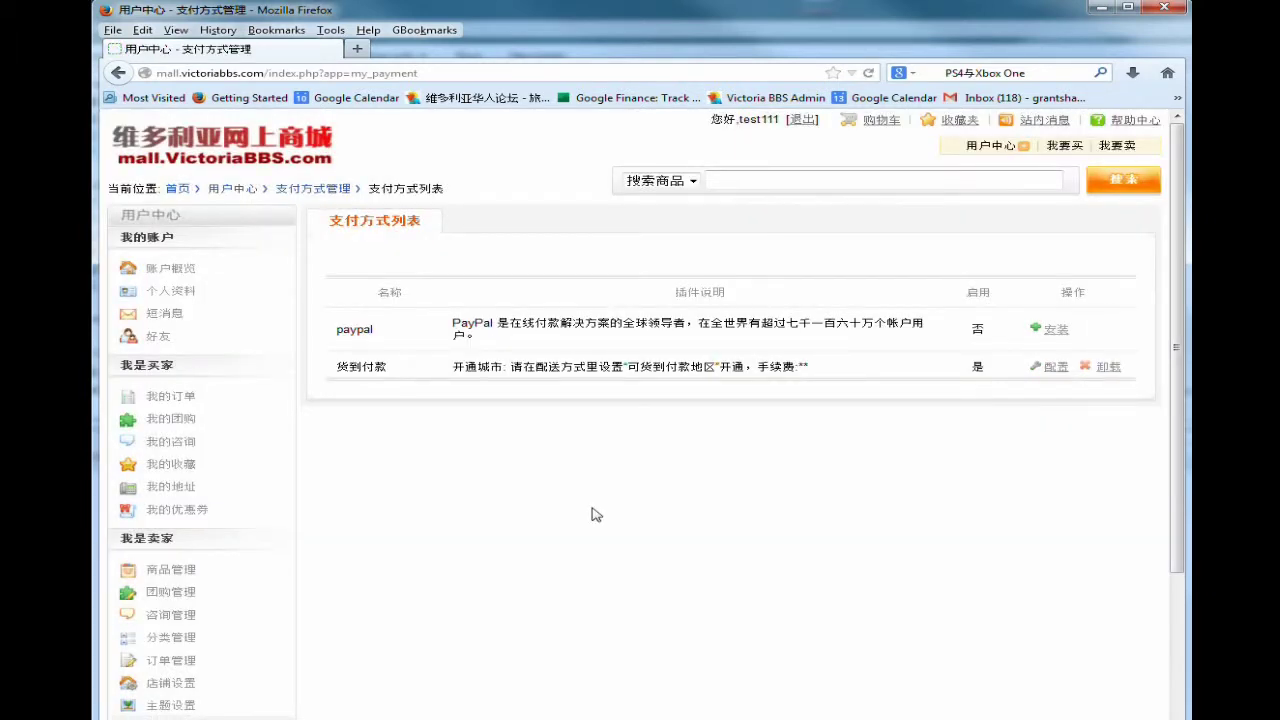
pyautogui.scroll(-3, 595, 514)
# Add a new shipping method named 到店里取货.
pyautogui.click(219, 570)
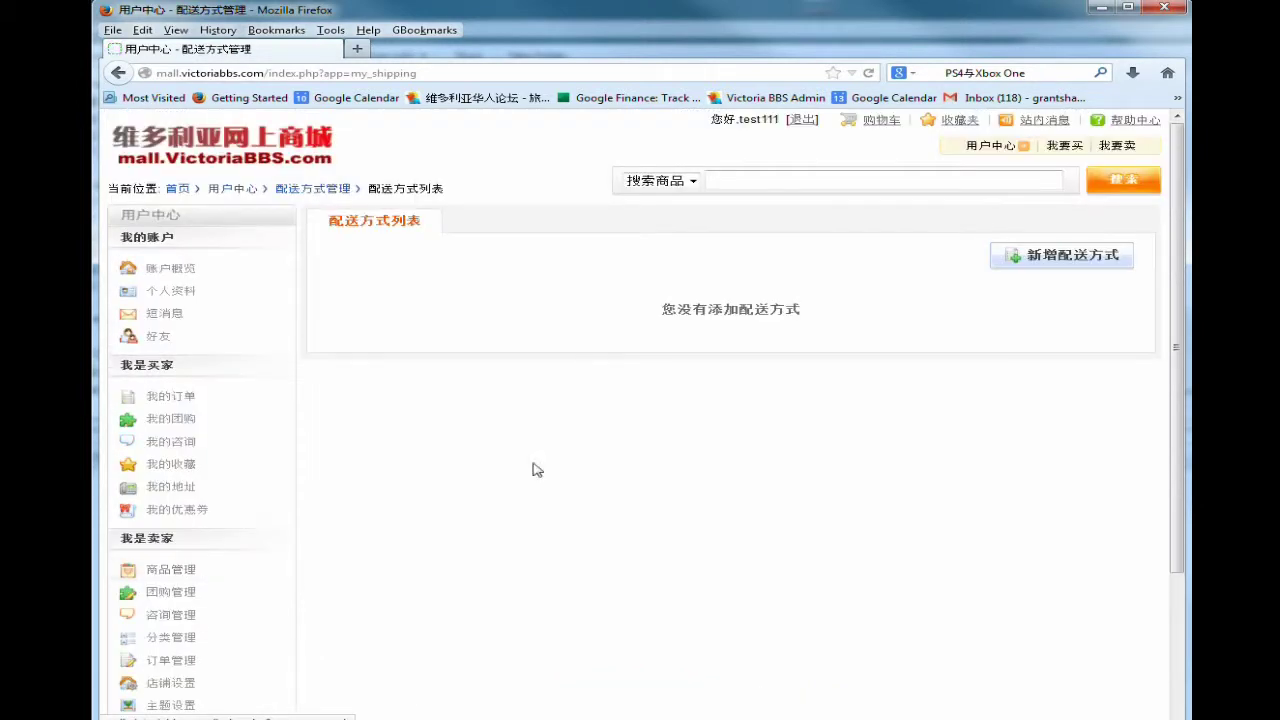
pyautogui.click(1033, 265)
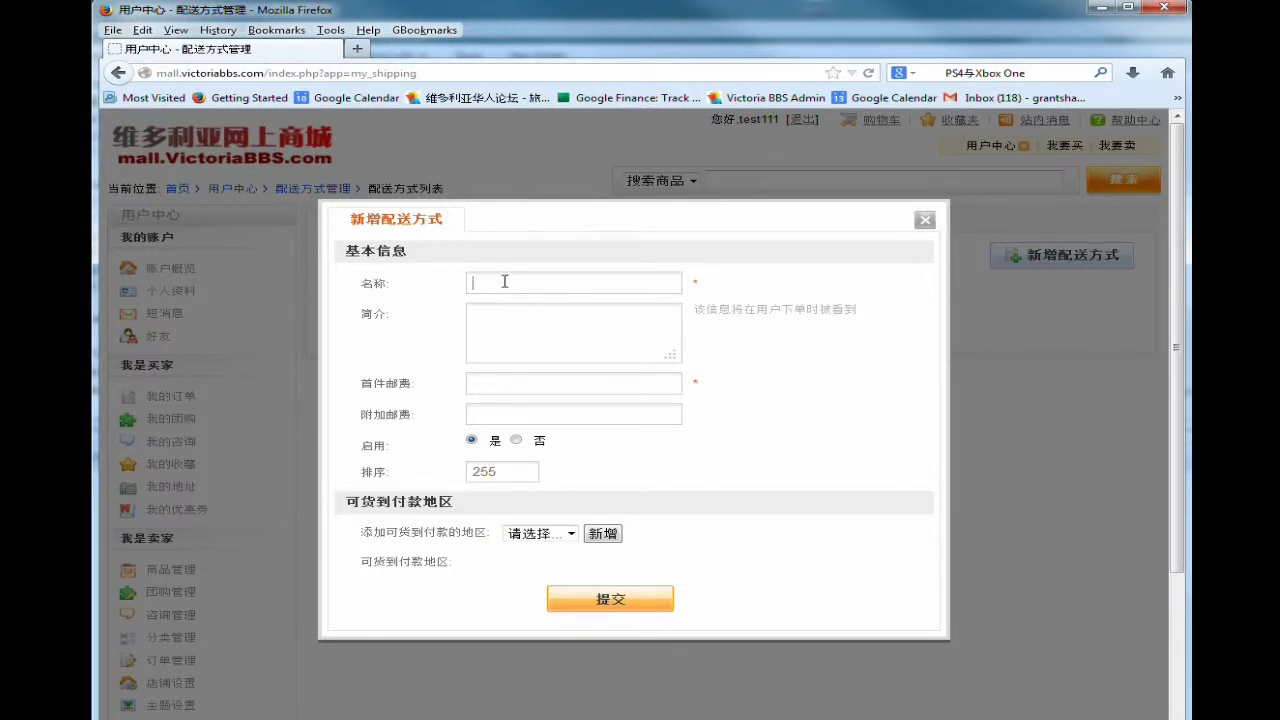
pyautogui.click(505, 282)
pyautogui.write('da')
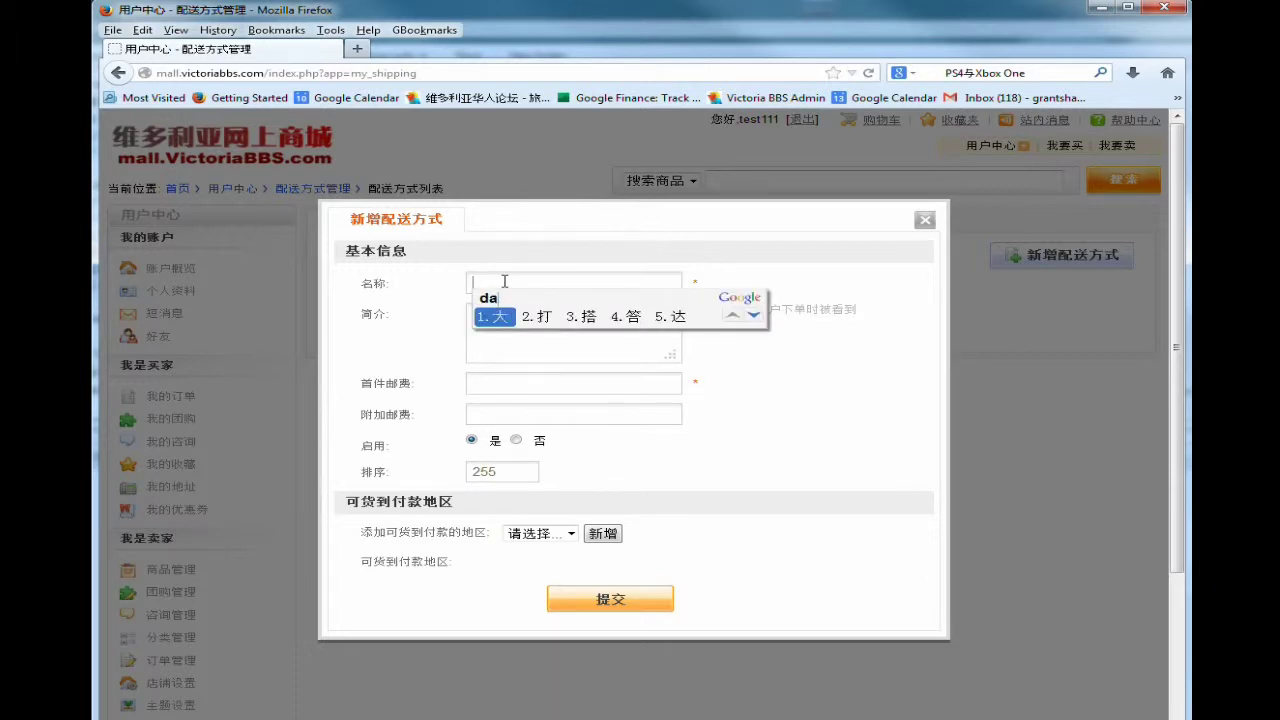
pyautogui.write('odia')
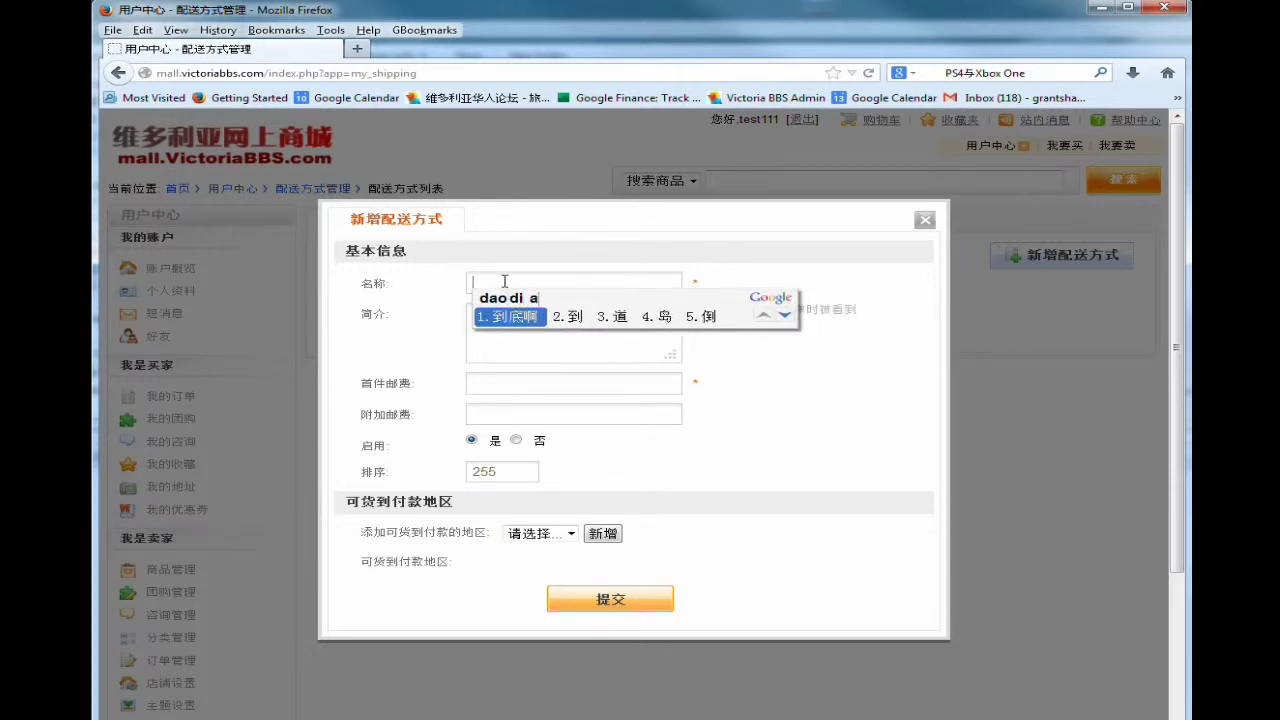
pyautogui.write('n')
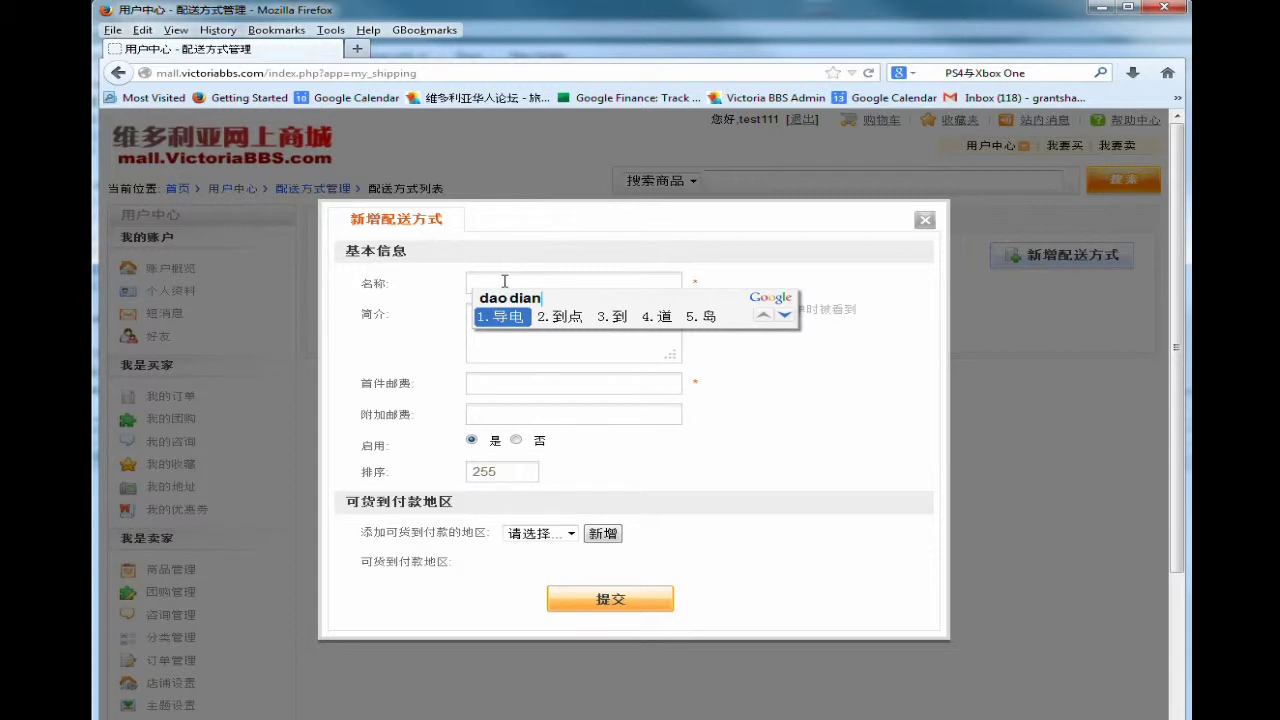
pyautogui.write('3')
pyautogui.press('space')
pyautogui.press('BackSpace')
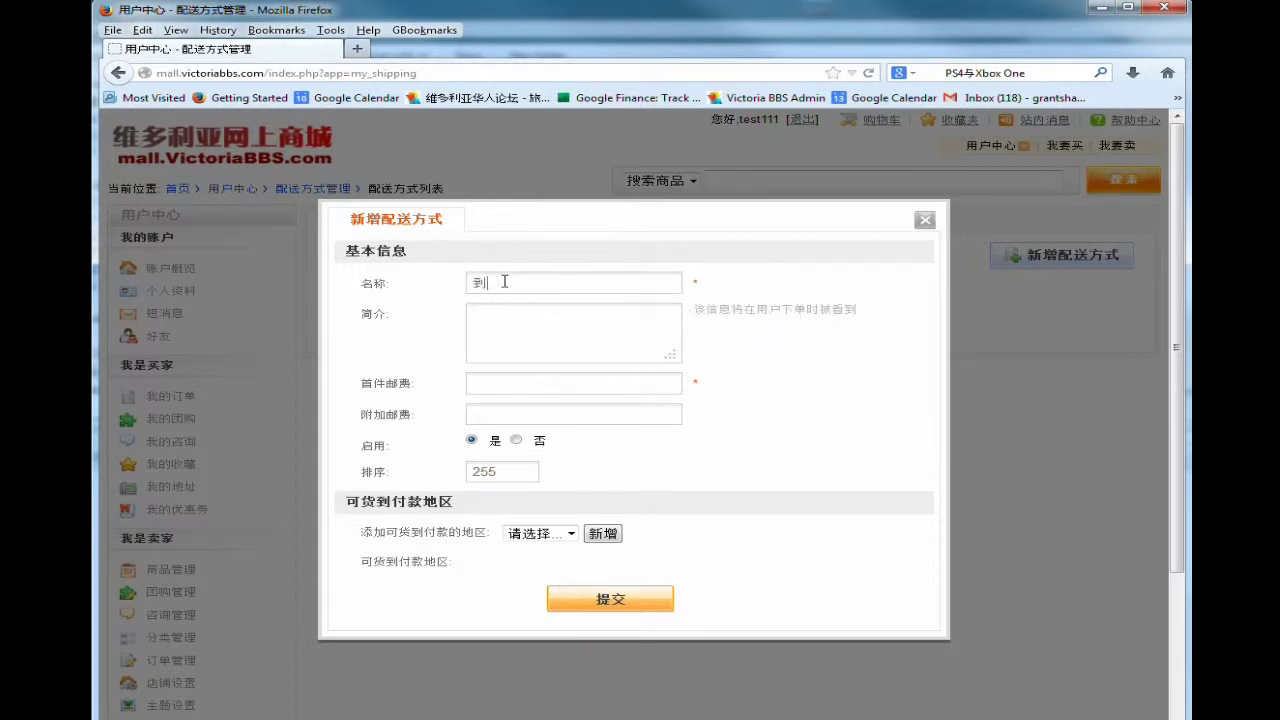
pyautogui.write('dianl')
pyautogui.press('BackSpace')
pyautogui.write('2quh')
pyautogui.press('space')
pyautogui.moveTo(557, 283); pyautogui.dragTo(448, 284)
# Write the 取货地点 pickup-address description for the shipping method.
pyautogui.click(516, 316)
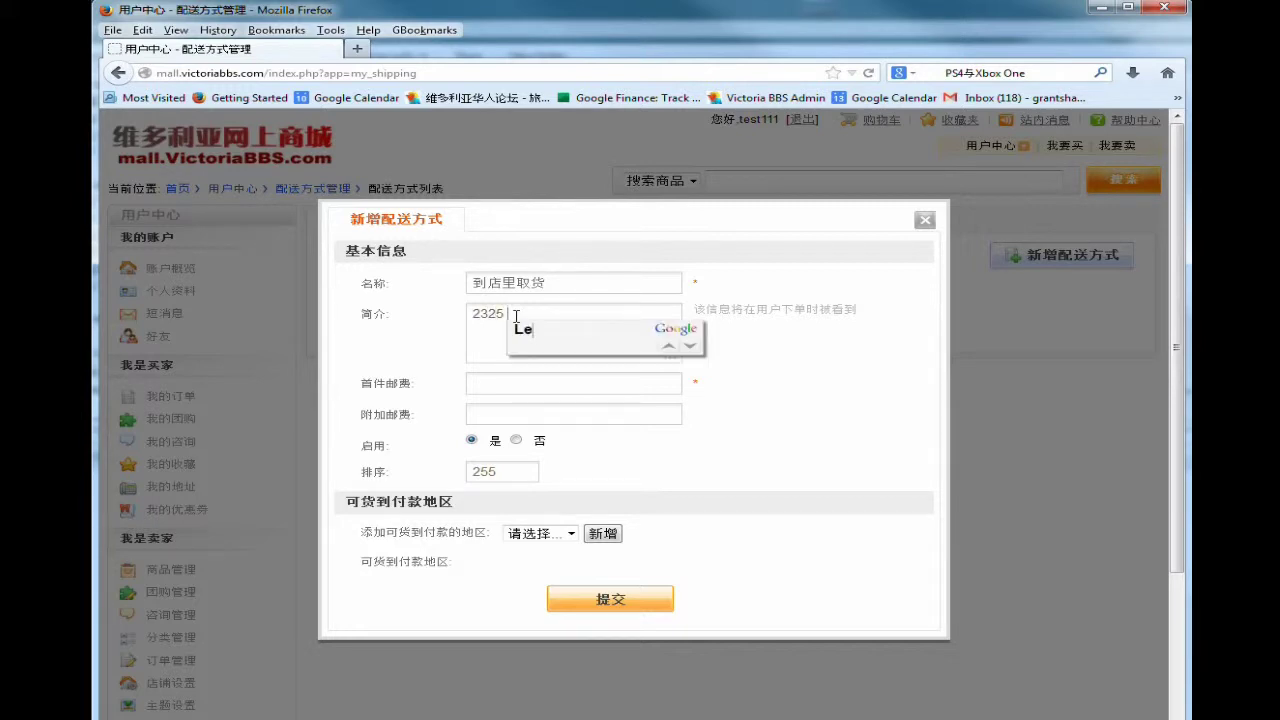
pyautogui.press('Return')
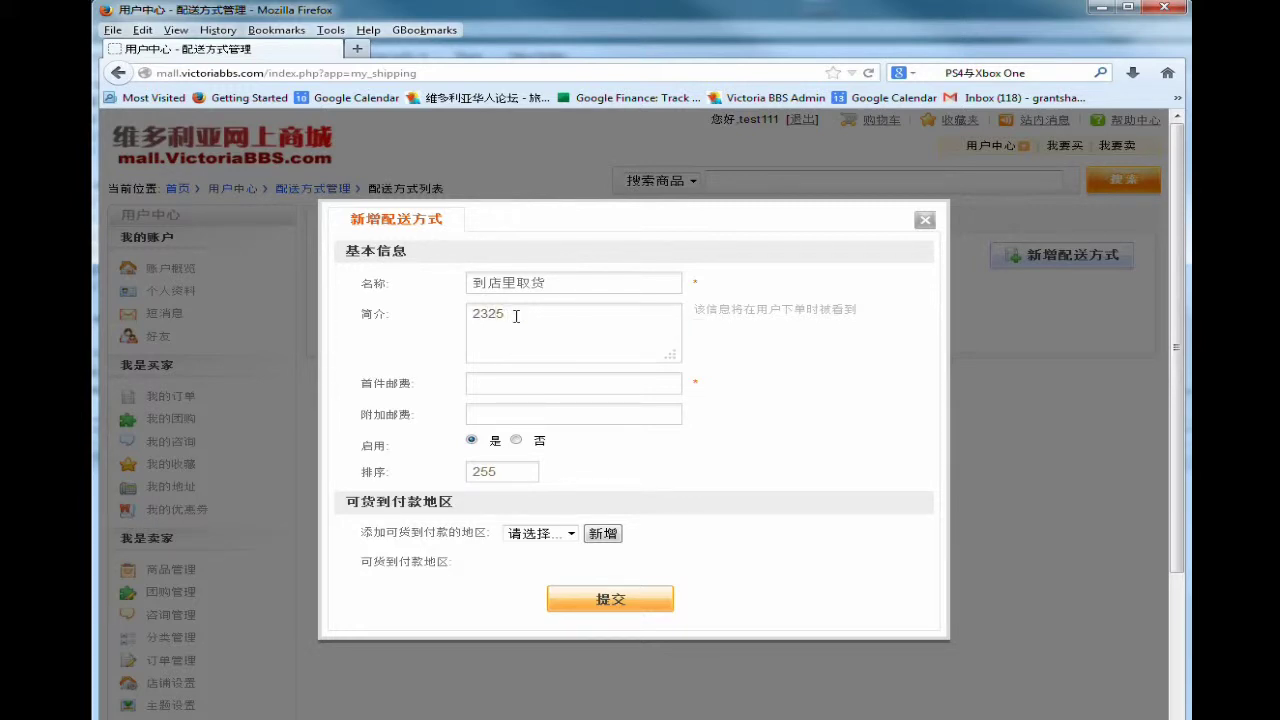
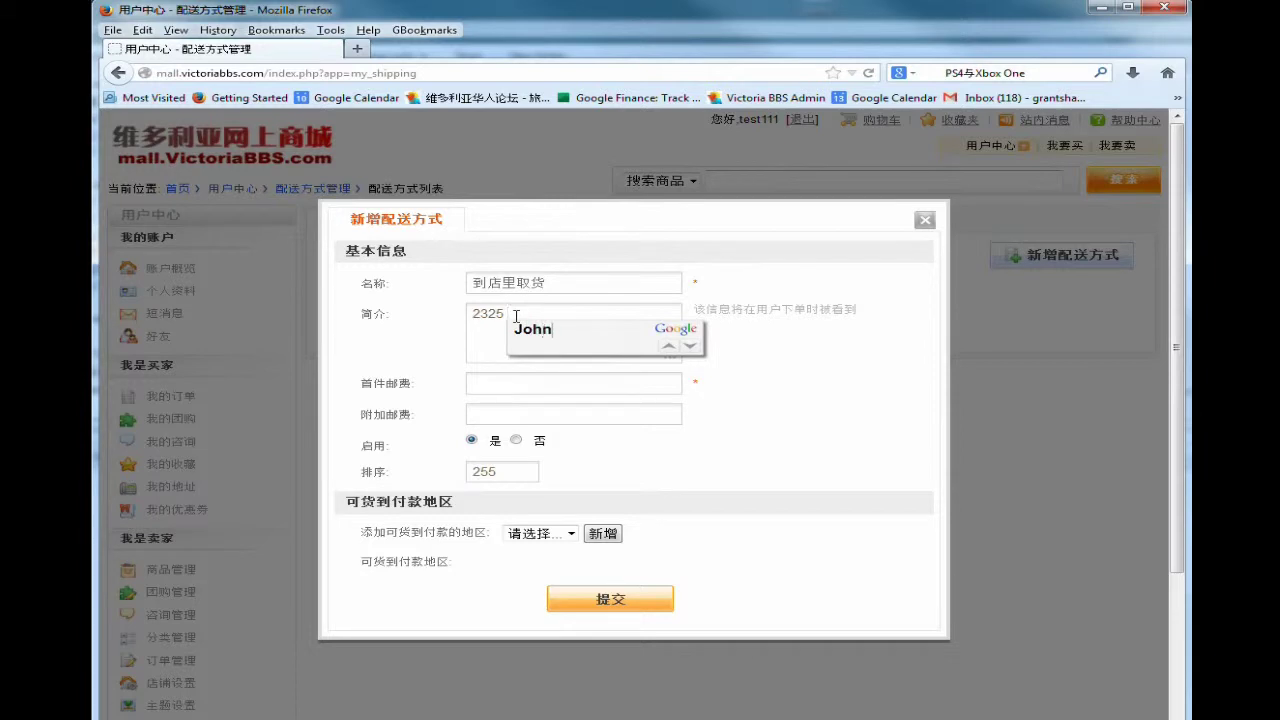
pyautogui.press('Return')
pyautogui.press('Return')
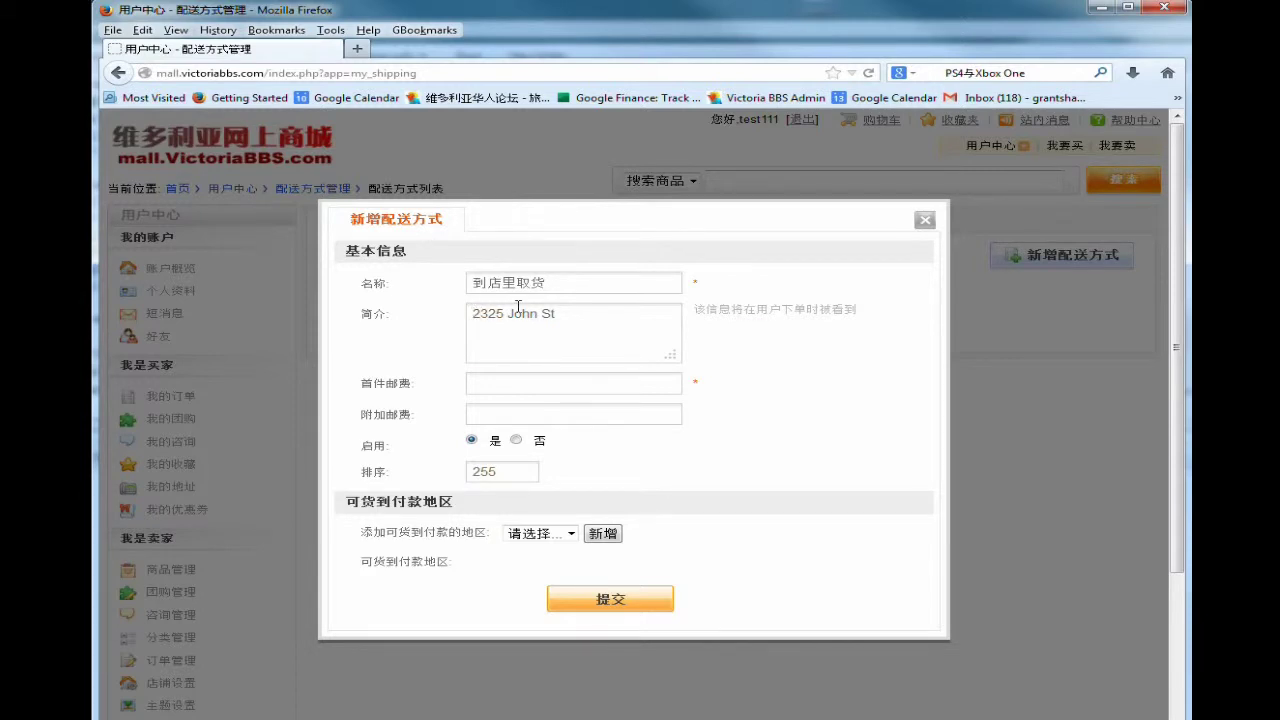
pyautogui.write('quhuo')
pyautogui.press('space')
pyautogui.write('did')
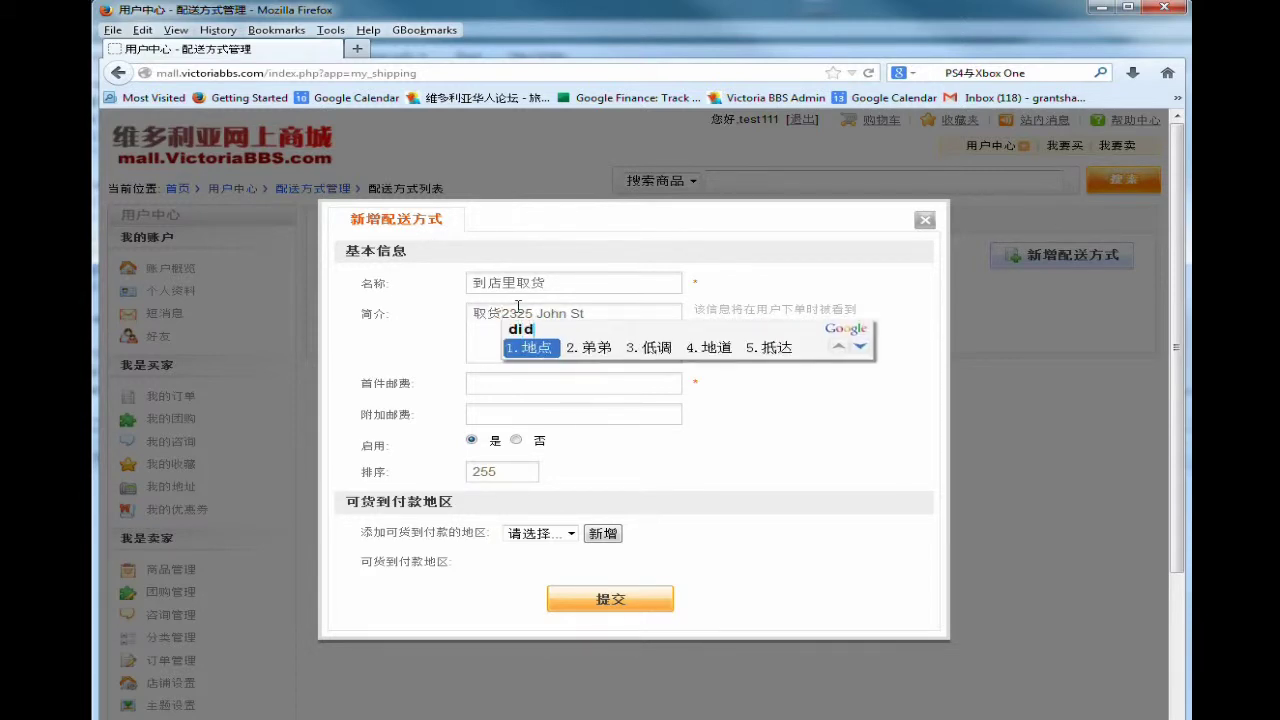
pyautogui.press('space')
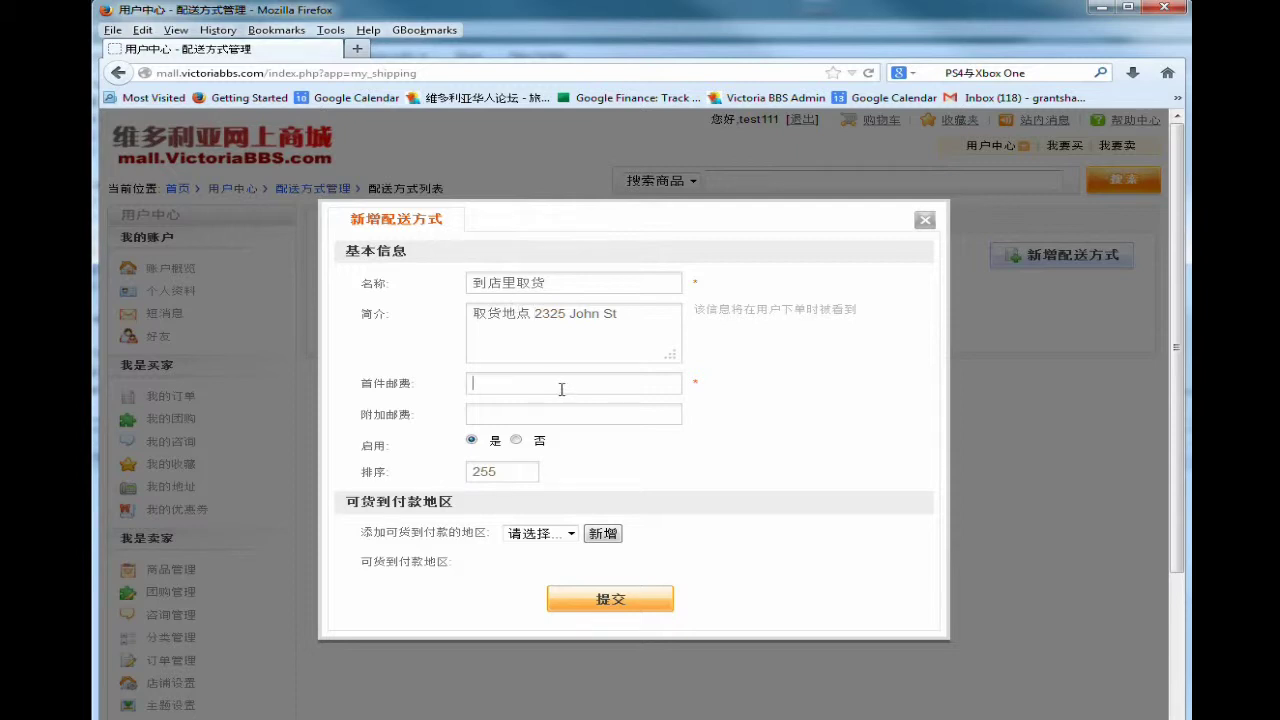
# Set first-item and additional postage to 0 and add the Canada › Victoria › Downtown region.
pyautogui.write('0')
pyautogui.click(546, 416)
pyautogui.write('0')
pyautogui.click(574, 536)
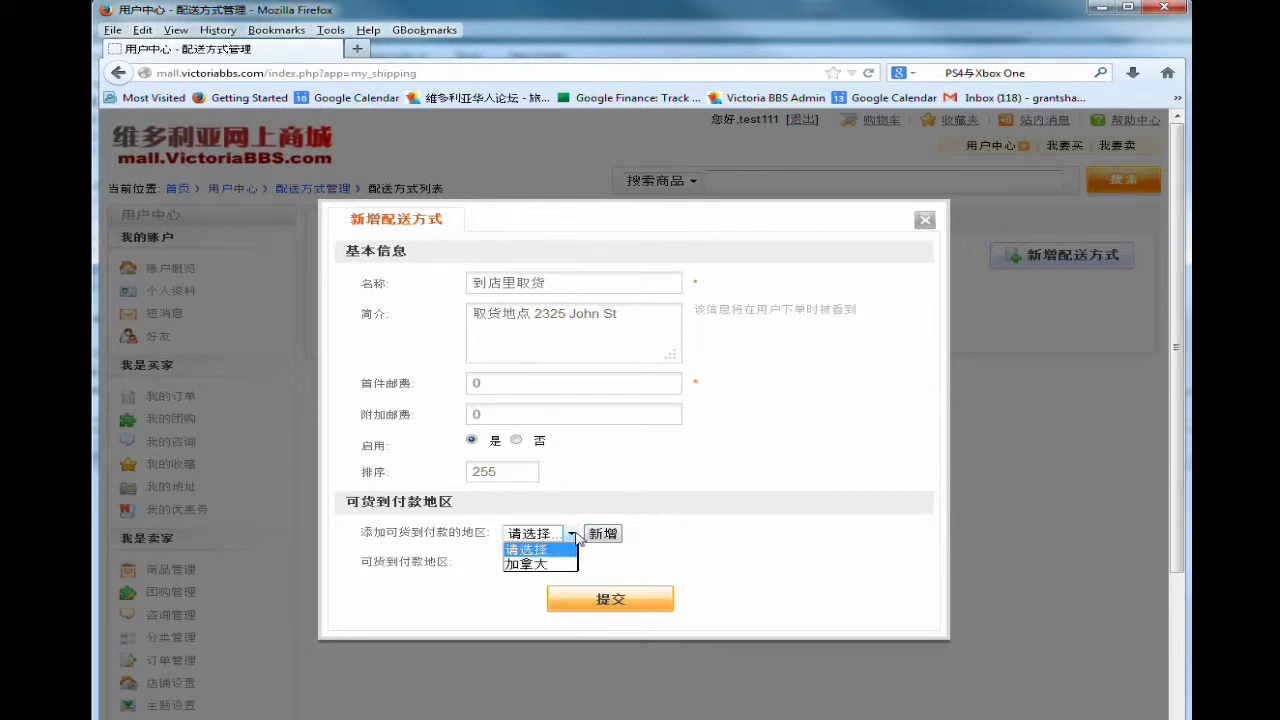
pyautogui.click(556, 564)
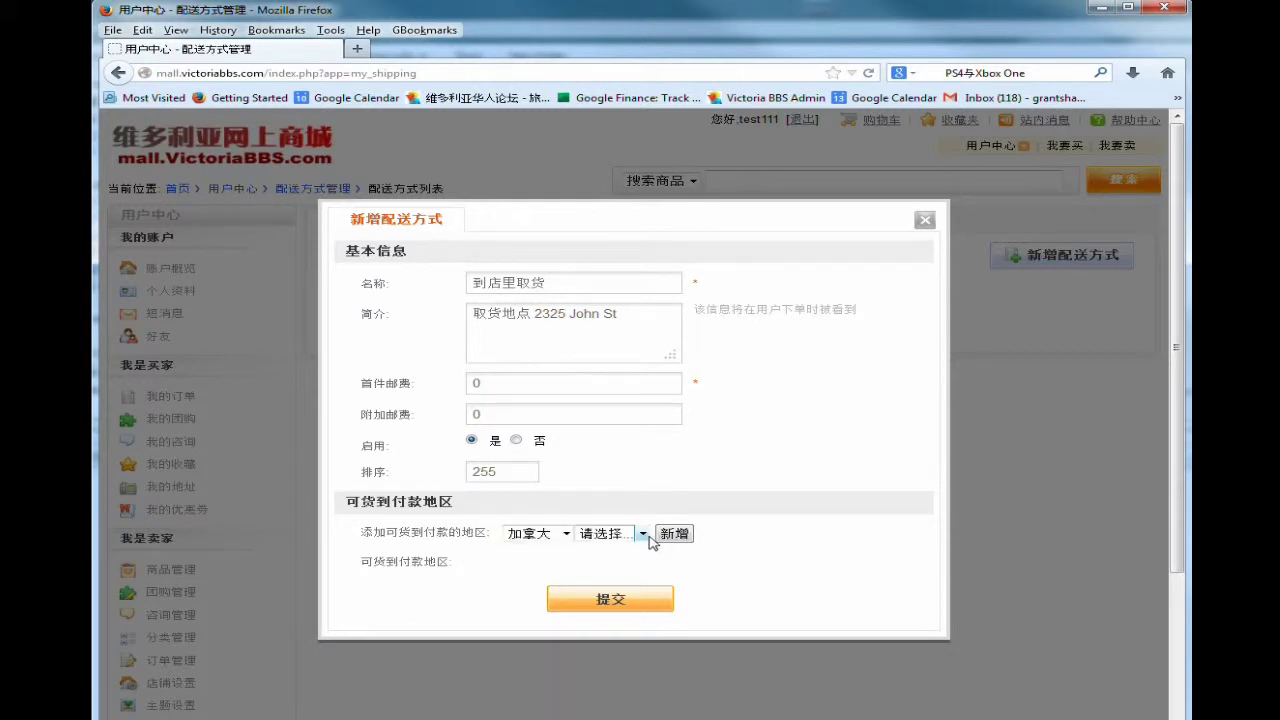
pyautogui.click(643, 534)
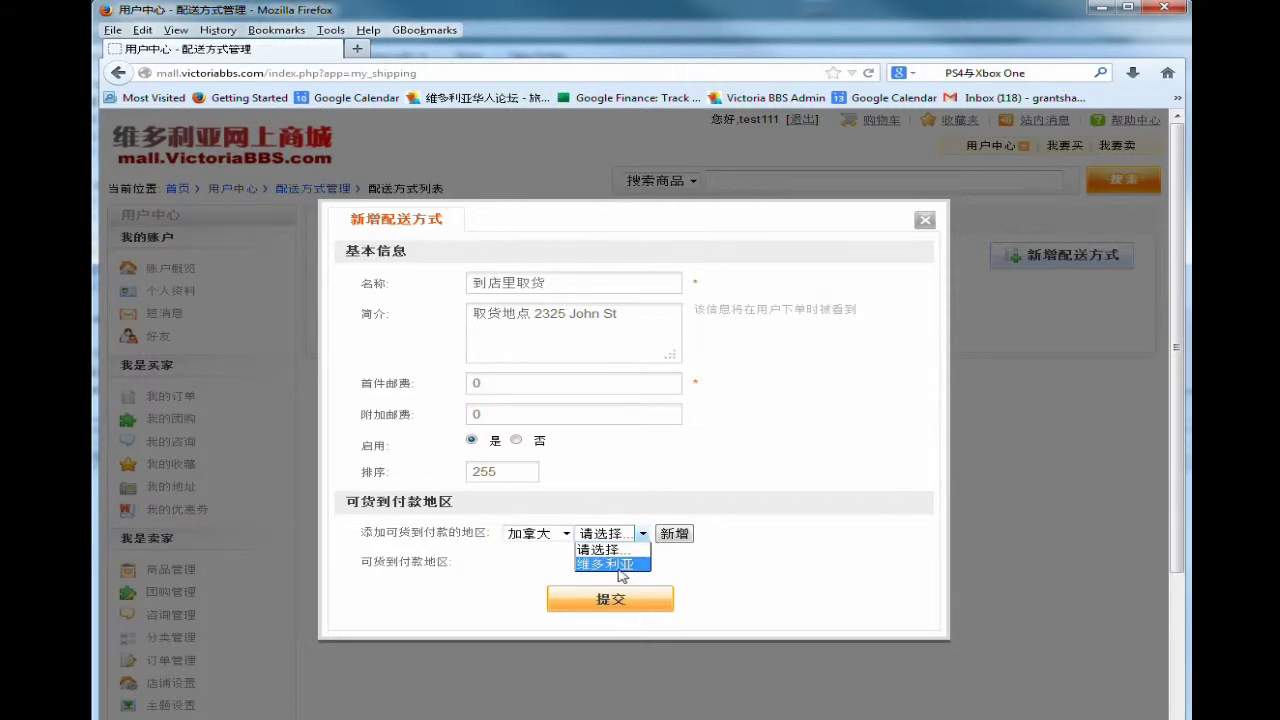
pyautogui.click(620, 565)
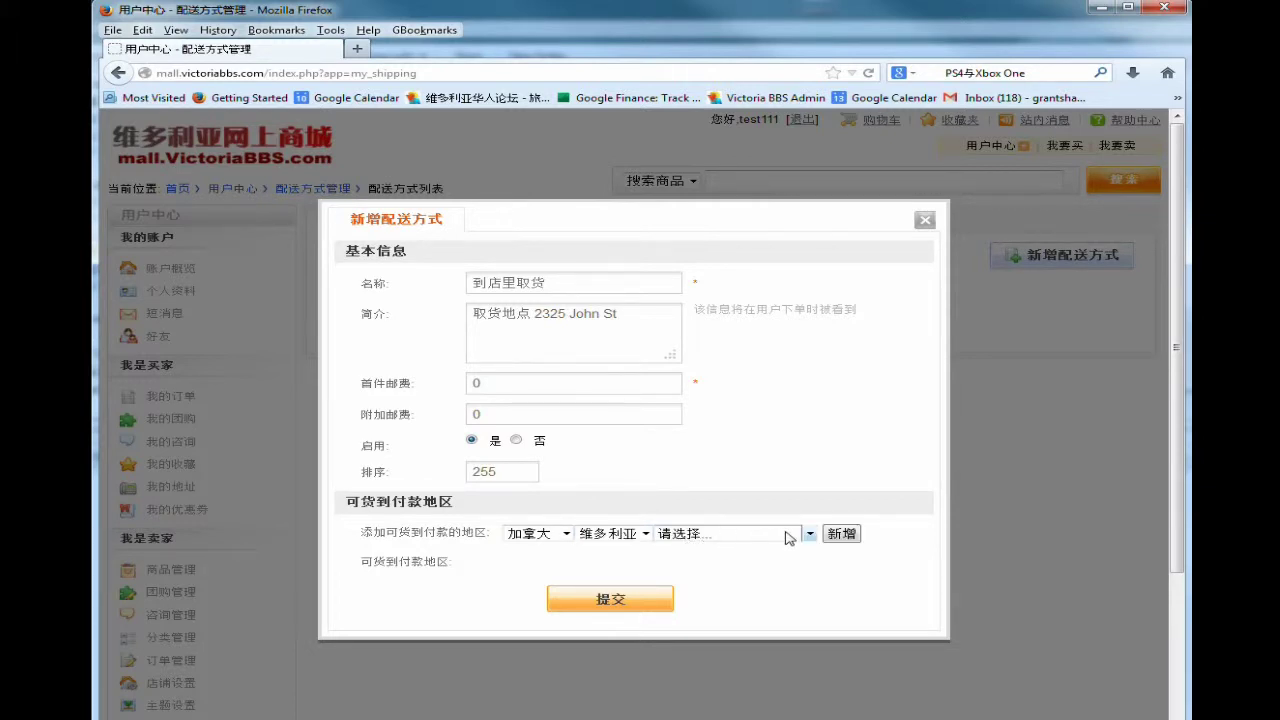
pyautogui.click(789, 537)
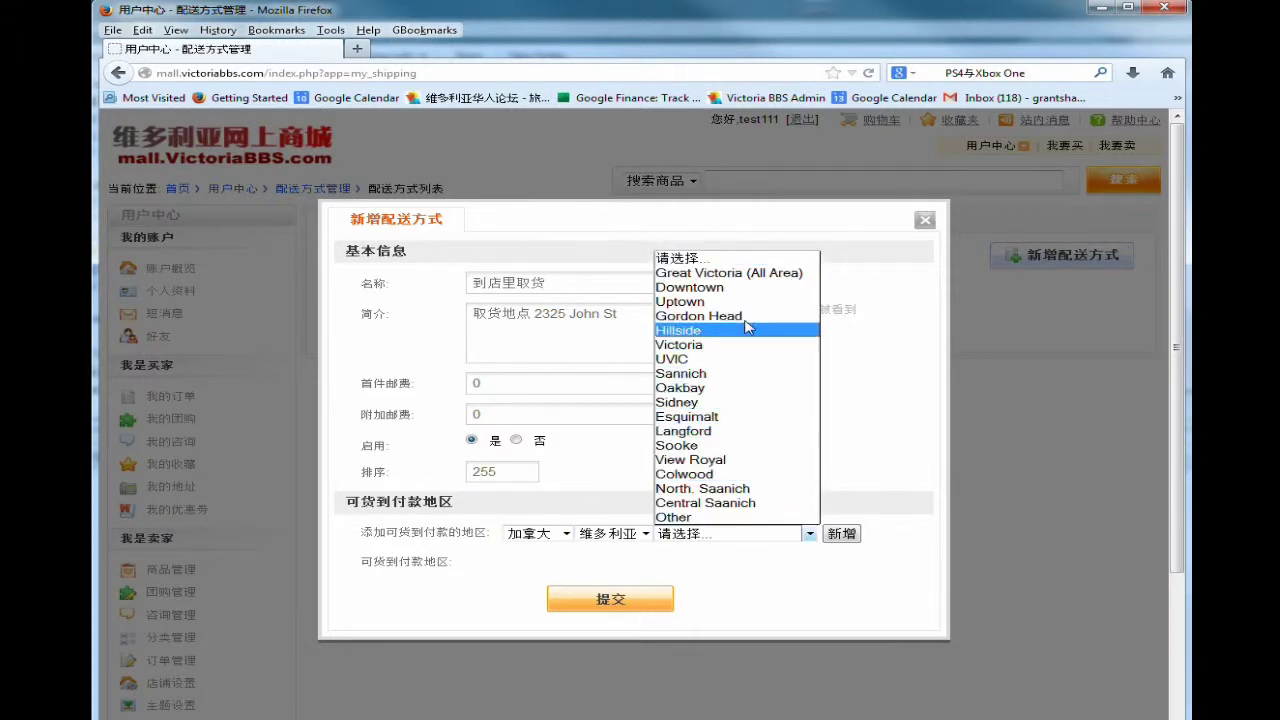
pyautogui.click(742, 288)
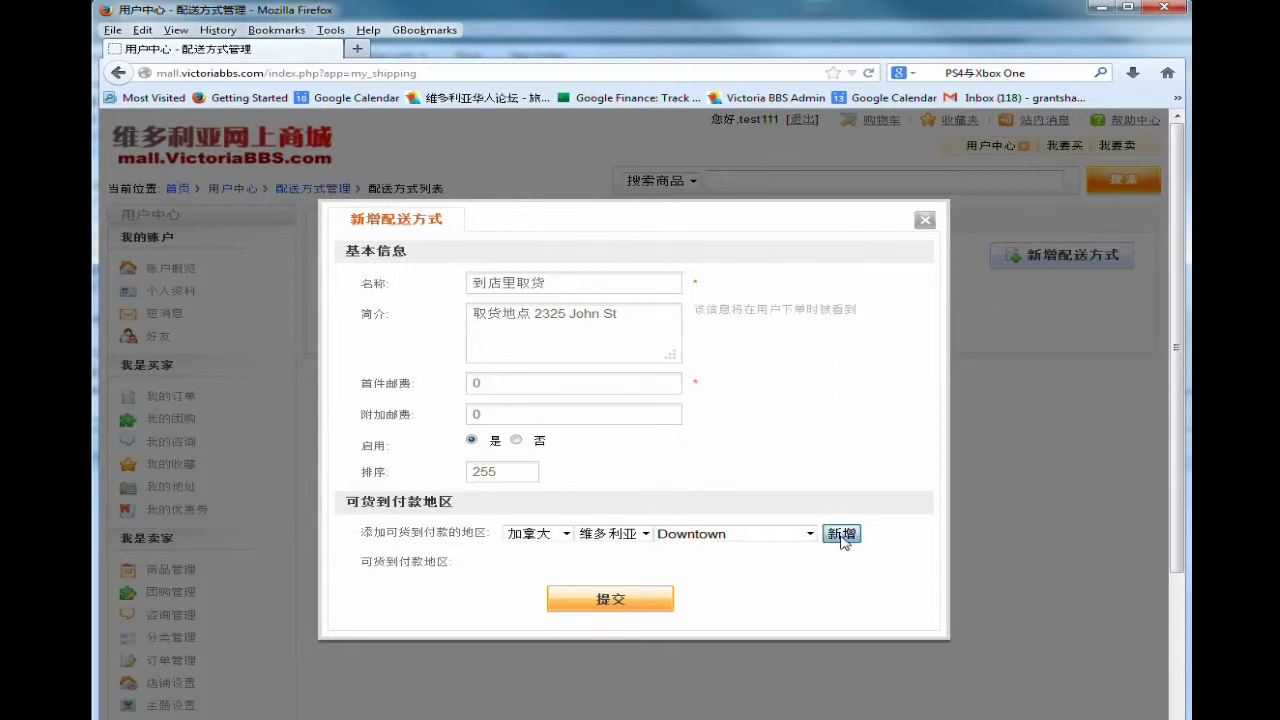
pyautogui.click(841, 533)
# Add Gordon Head and Uptown, remove Downtown, and submit the shipping method.
pyautogui.click(813, 538)
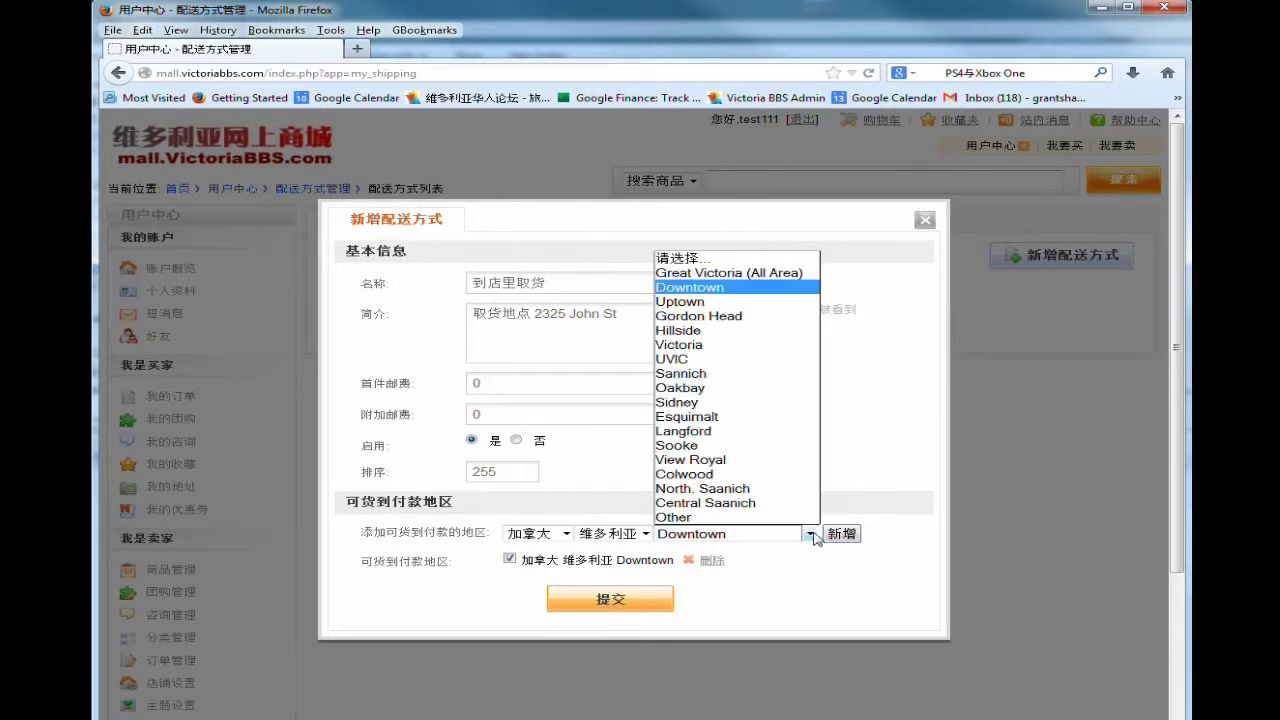
pyautogui.click(740, 318)
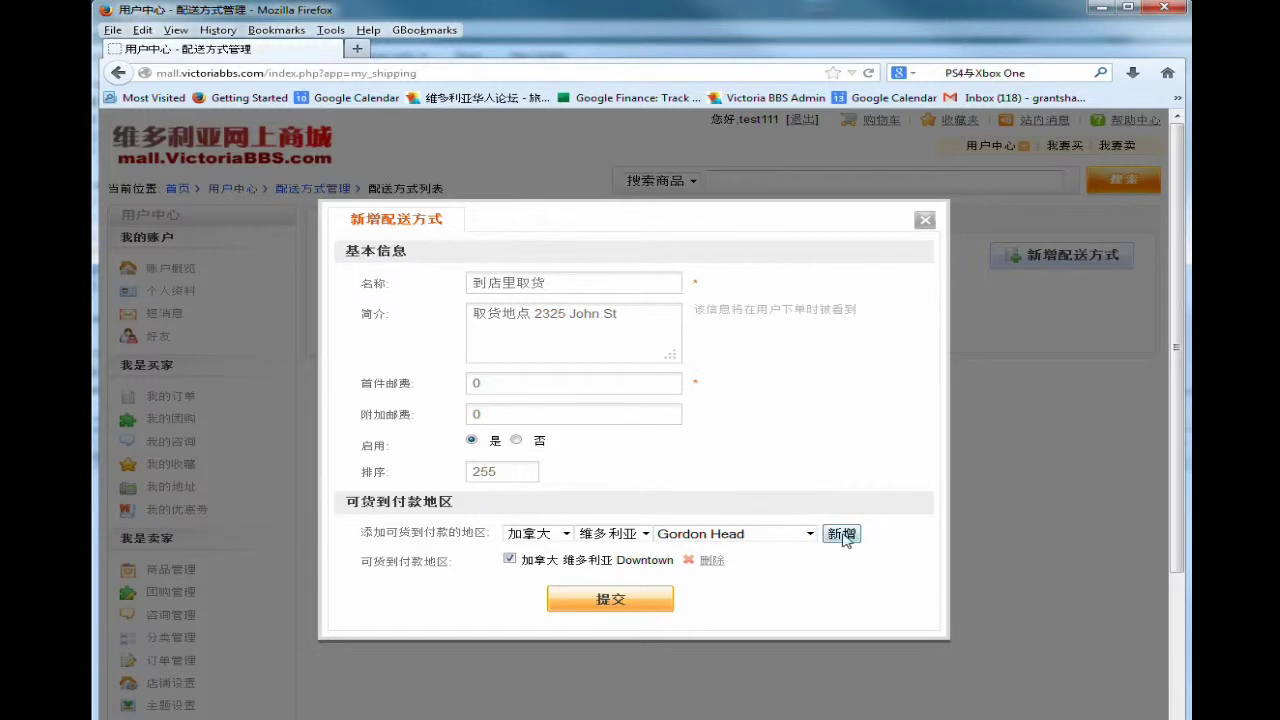
pyautogui.click(841, 533)
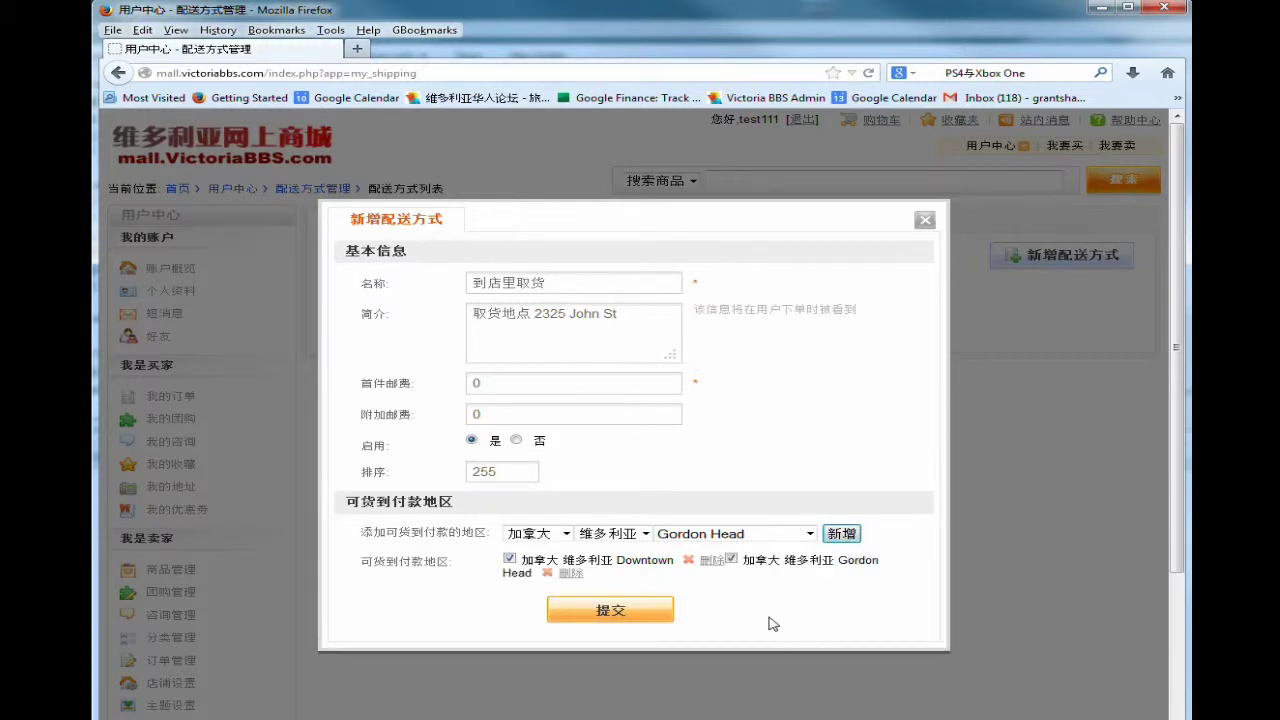
pyautogui.click(710, 561)
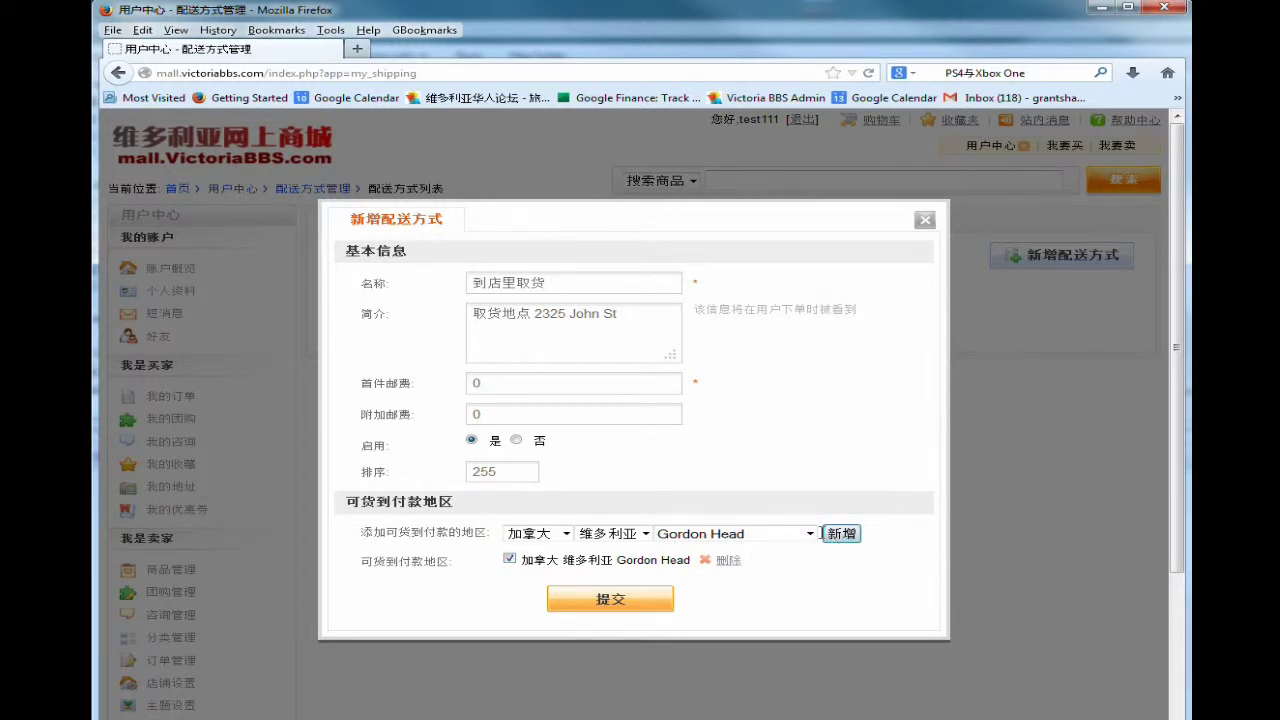
pyautogui.click(810, 534)
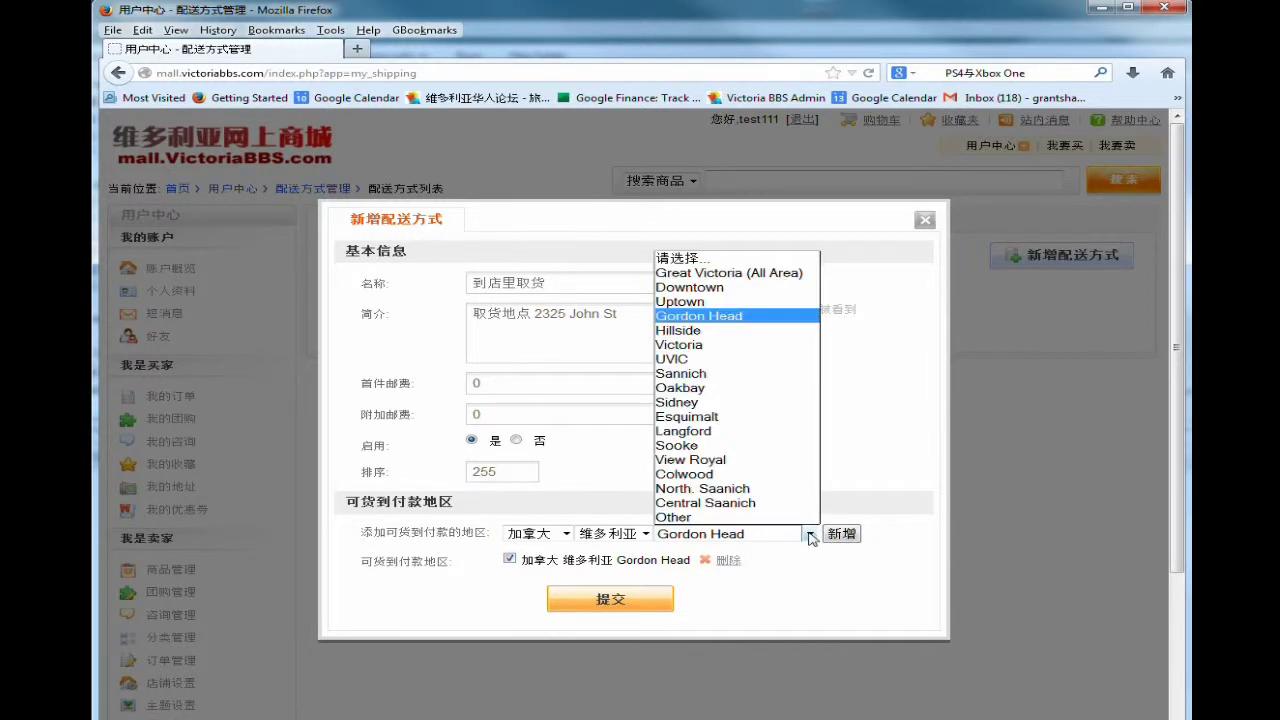
pyautogui.click(706, 302)
pyautogui.click(842, 533)
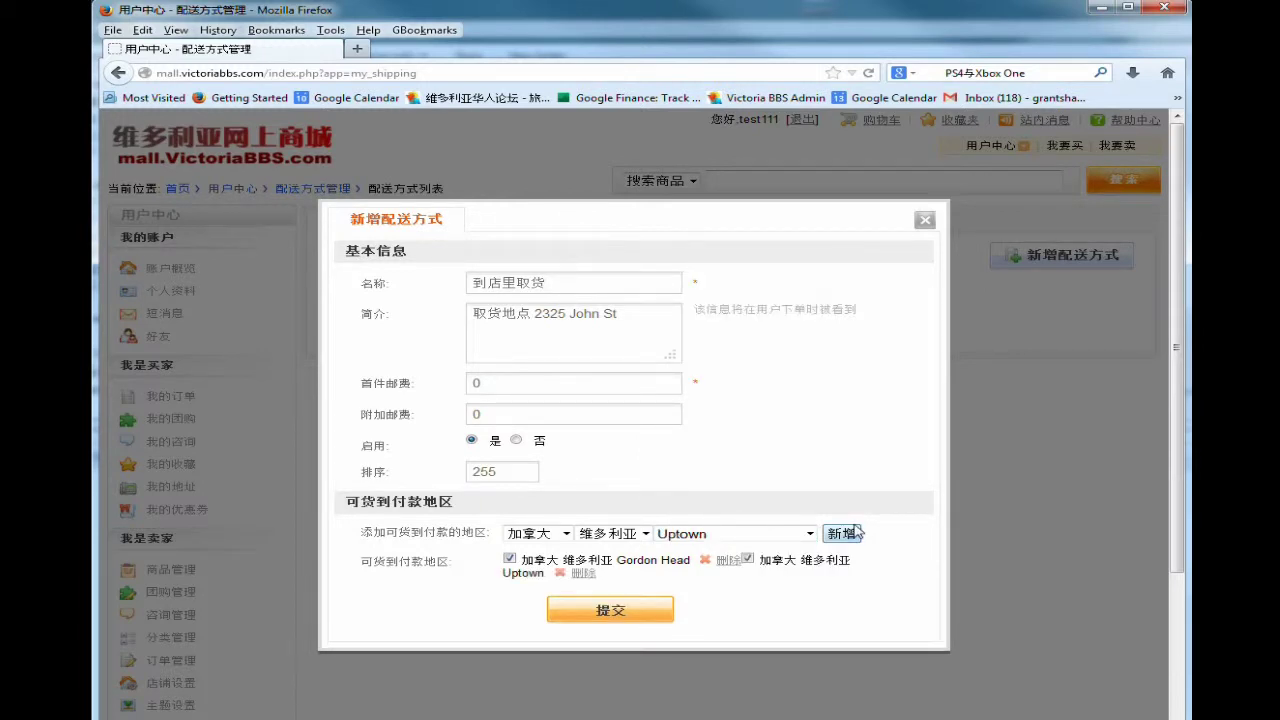
pyautogui.click(620, 612)
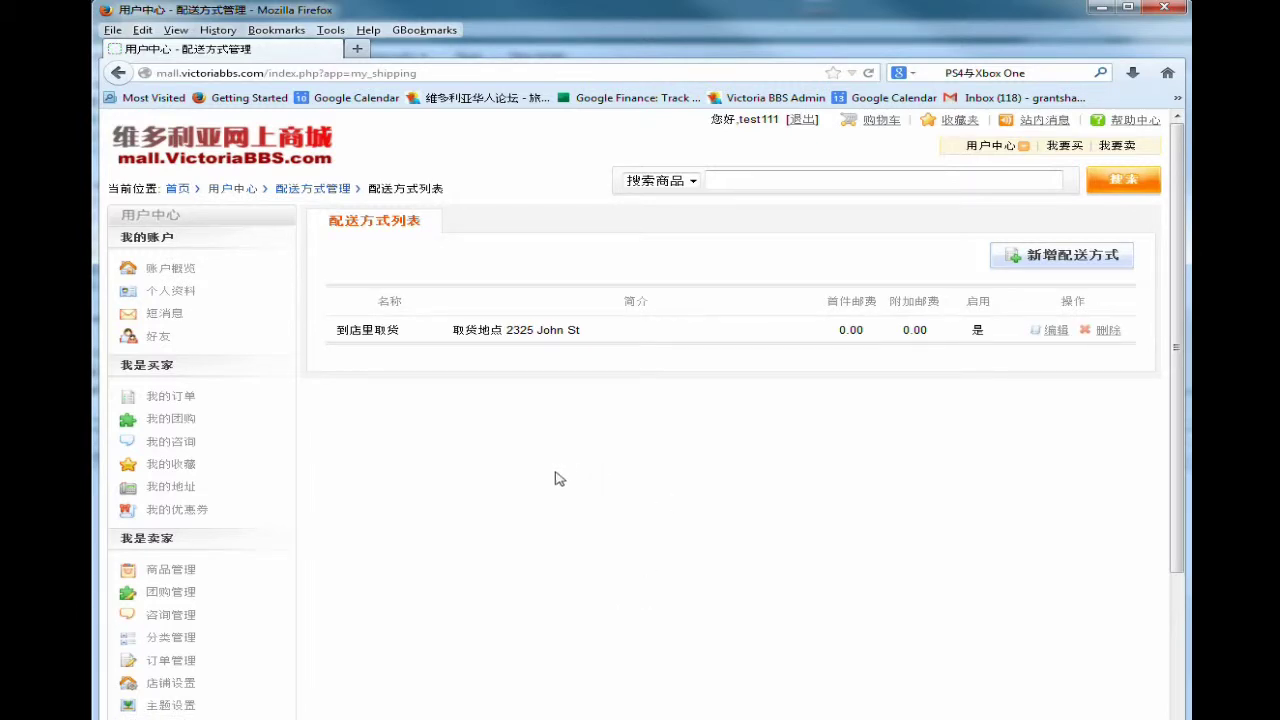
pyautogui.scroll(-2, 277, 611)
pyautogui.scroll(-1, 277, 621)
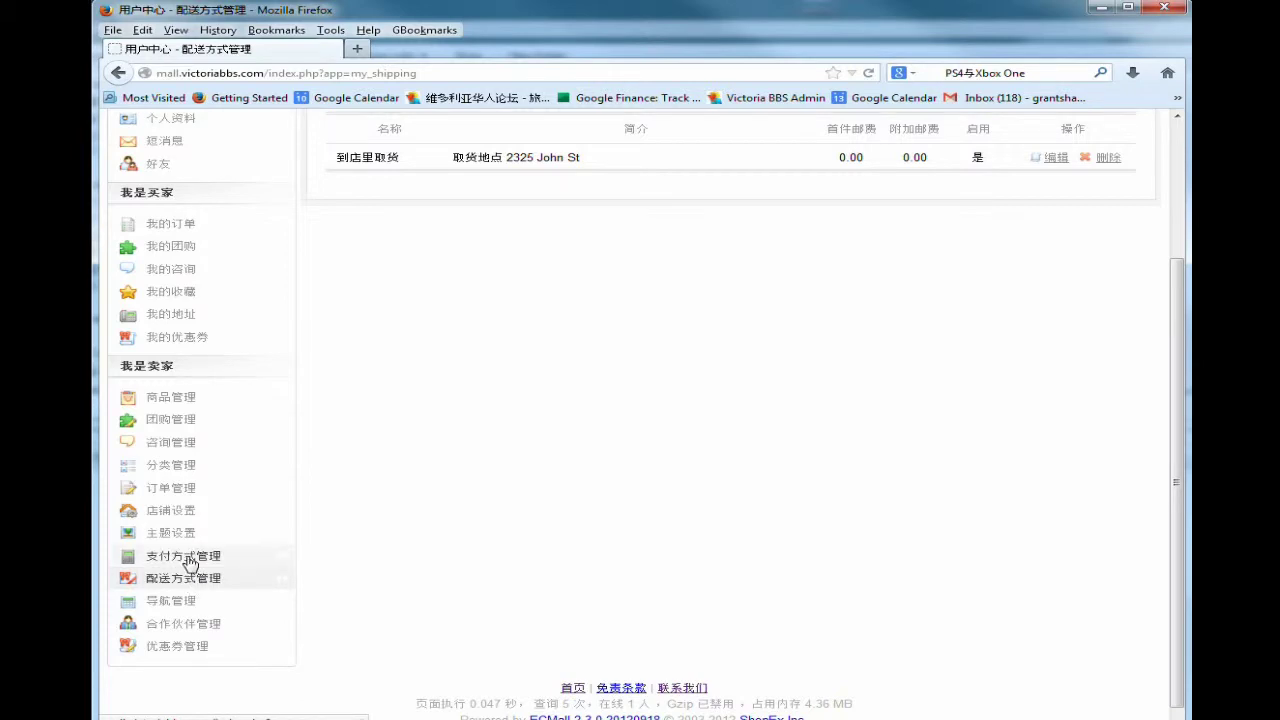
# In shop settings, upload logo.jpg as the shop logo and banner.jpg as the banner.
pyautogui.click(177, 516)
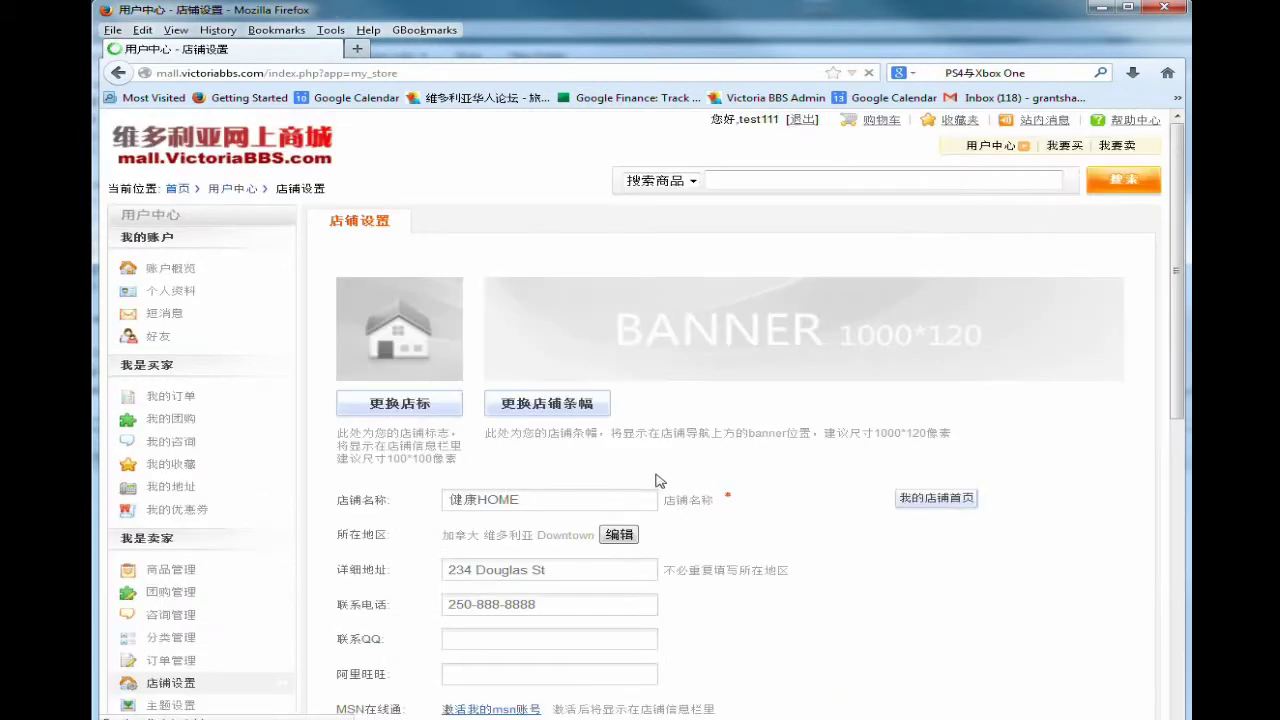
pyautogui.click(377, 410)
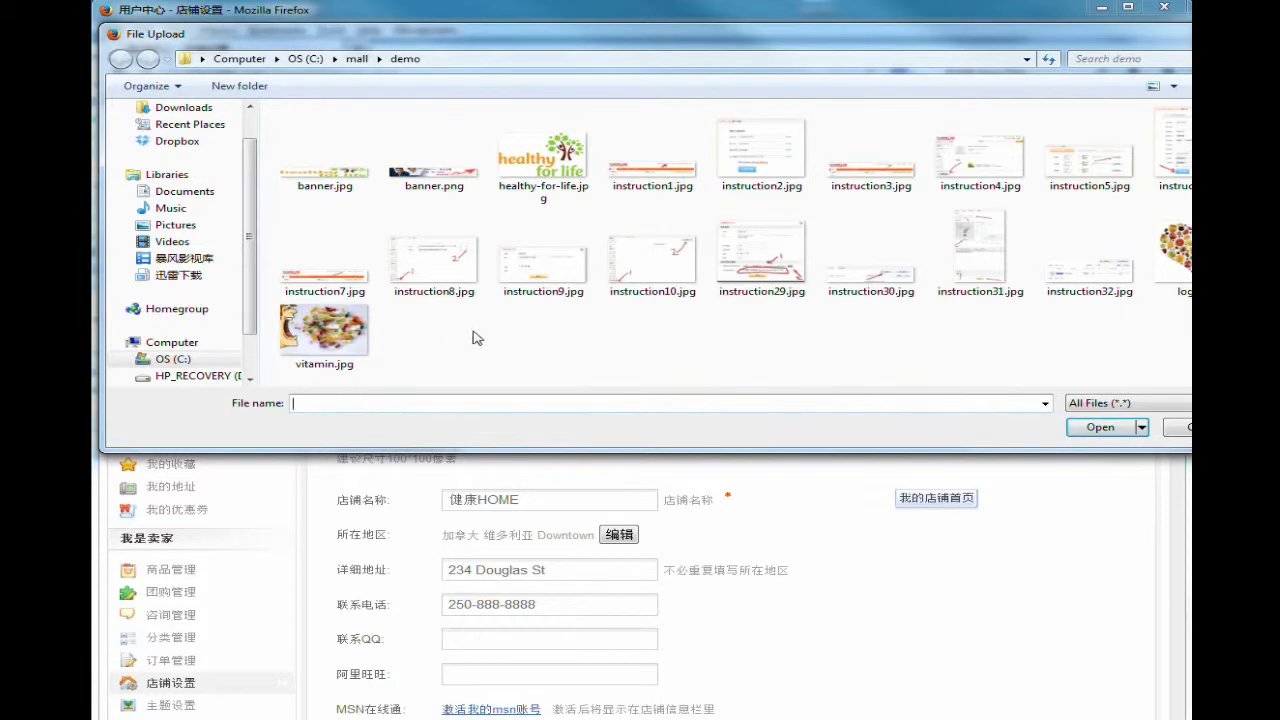
pyautogui.doubleClick(1186, 272)
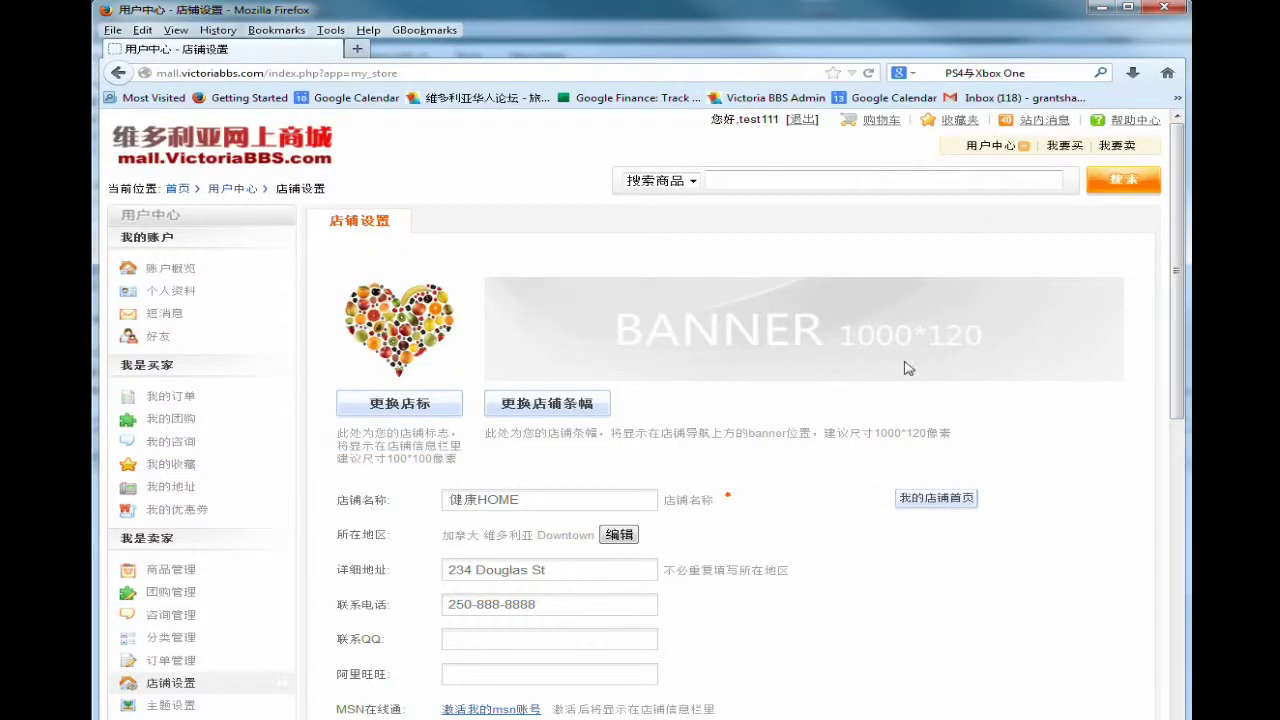
pyautogui.click(574, 404)
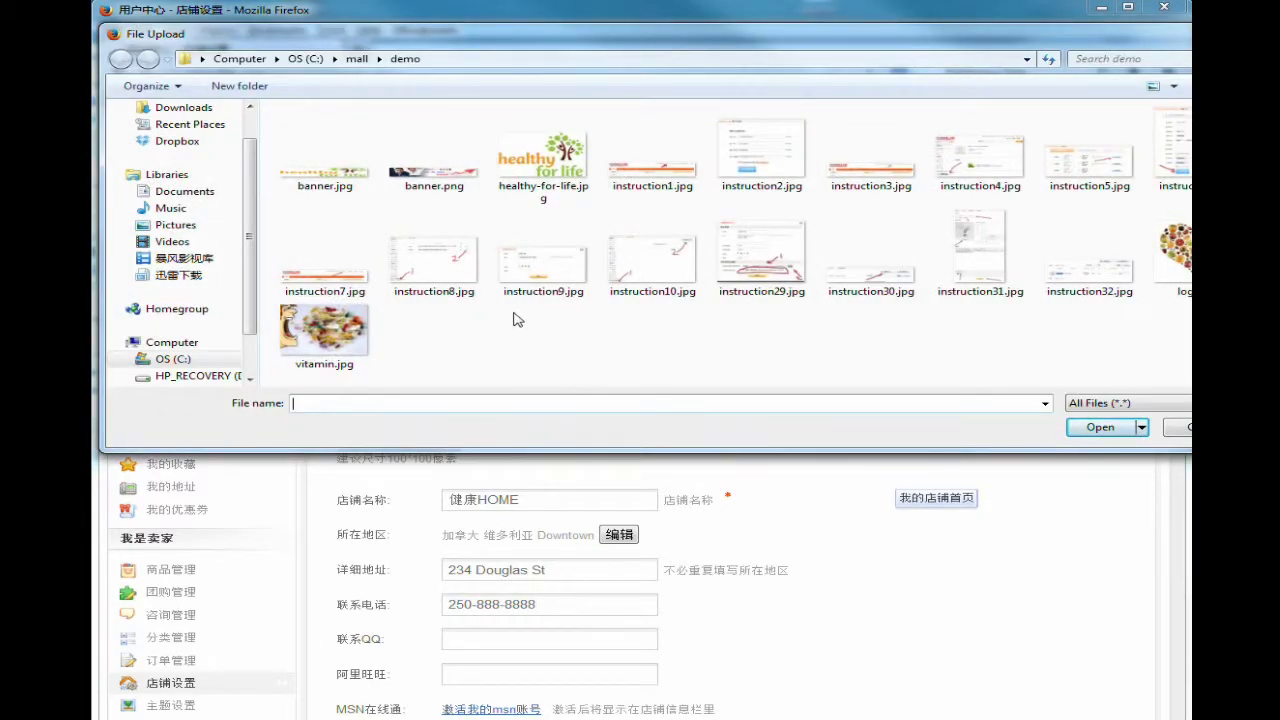
pyautogui.doubleClick(324, 179)
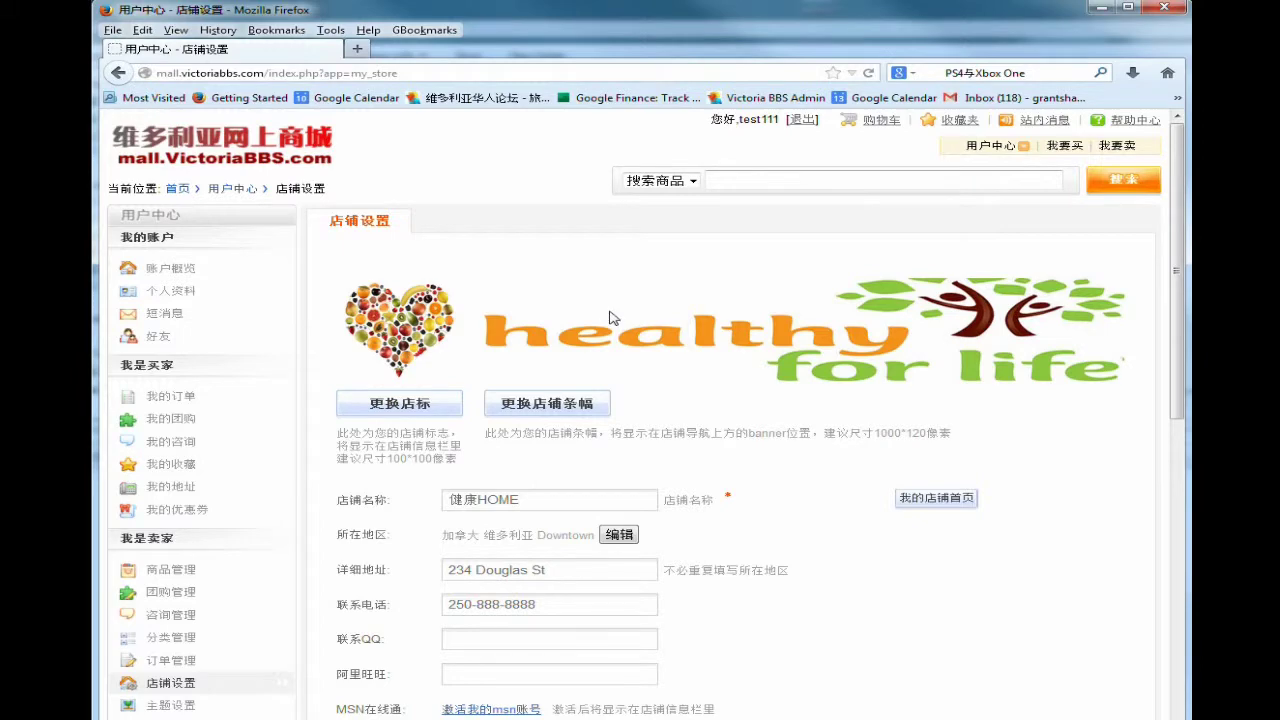
# Rename the shop from 健康HOME to 爱健康.
pyautogui.scroll(-5, 665, 451)
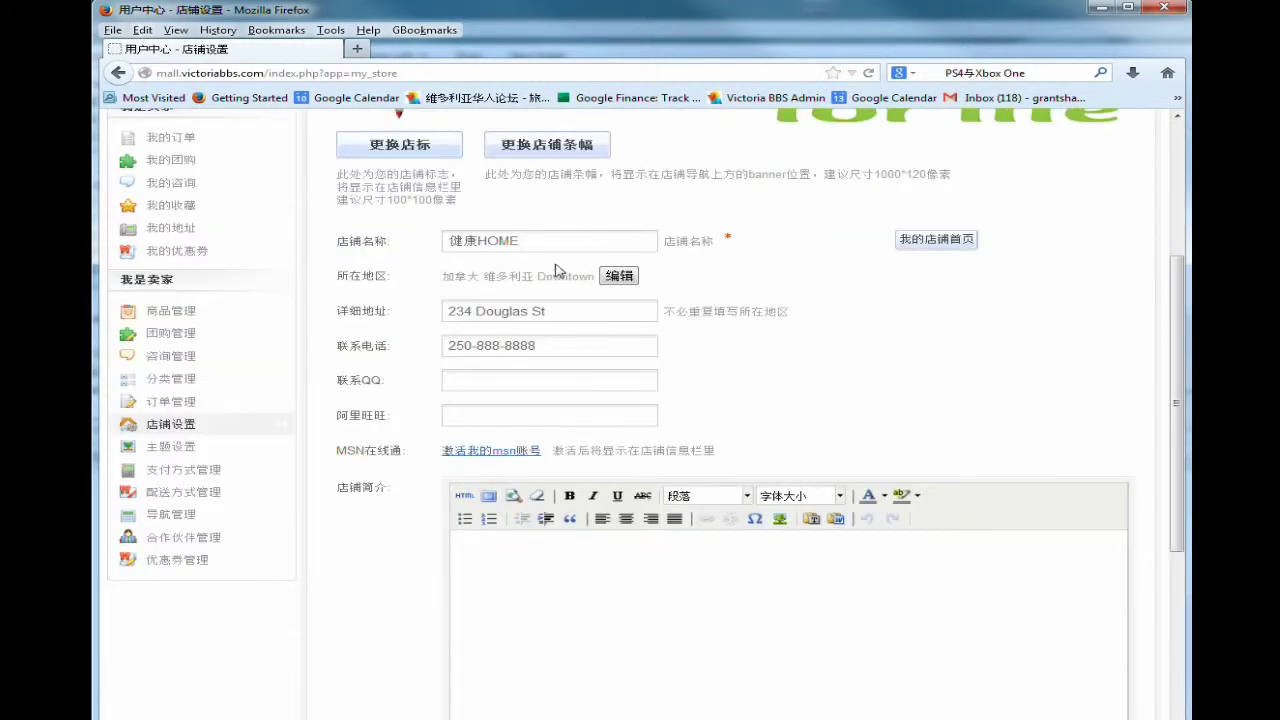
pyautogui.moveTo(549, 241); pyautogui.dragTo(446, 237)
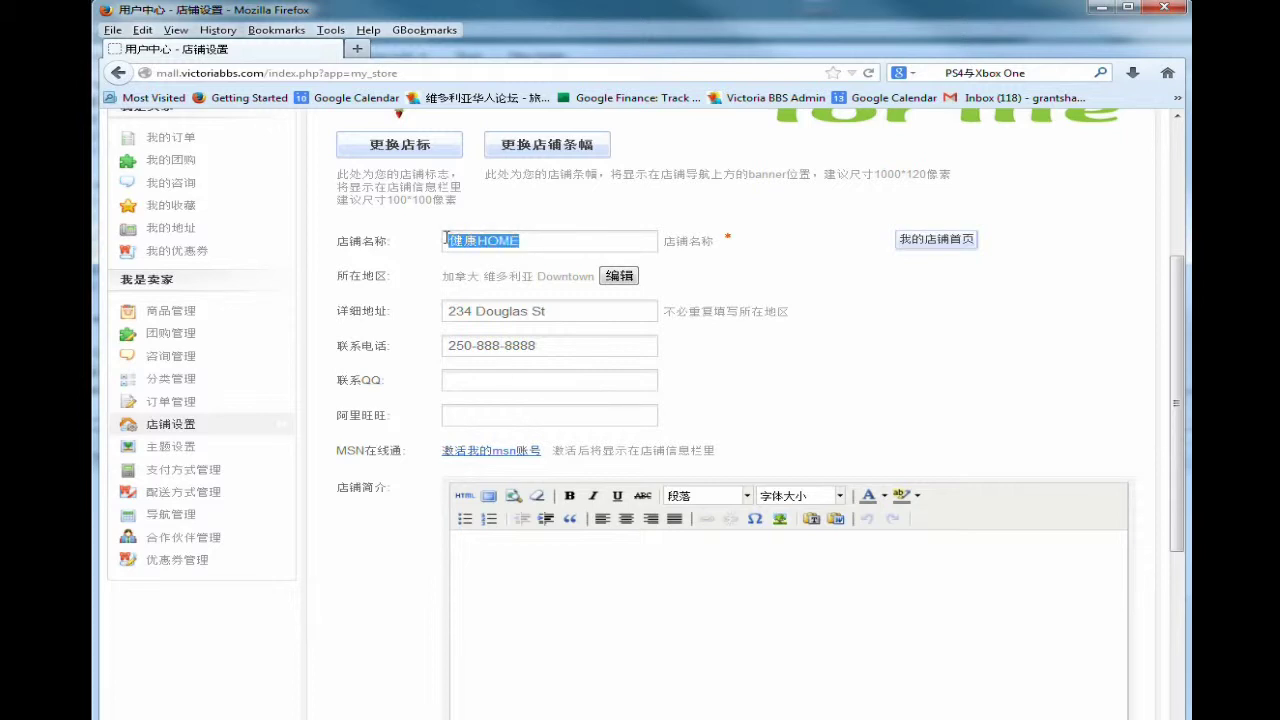
pyautogui.write('ai')
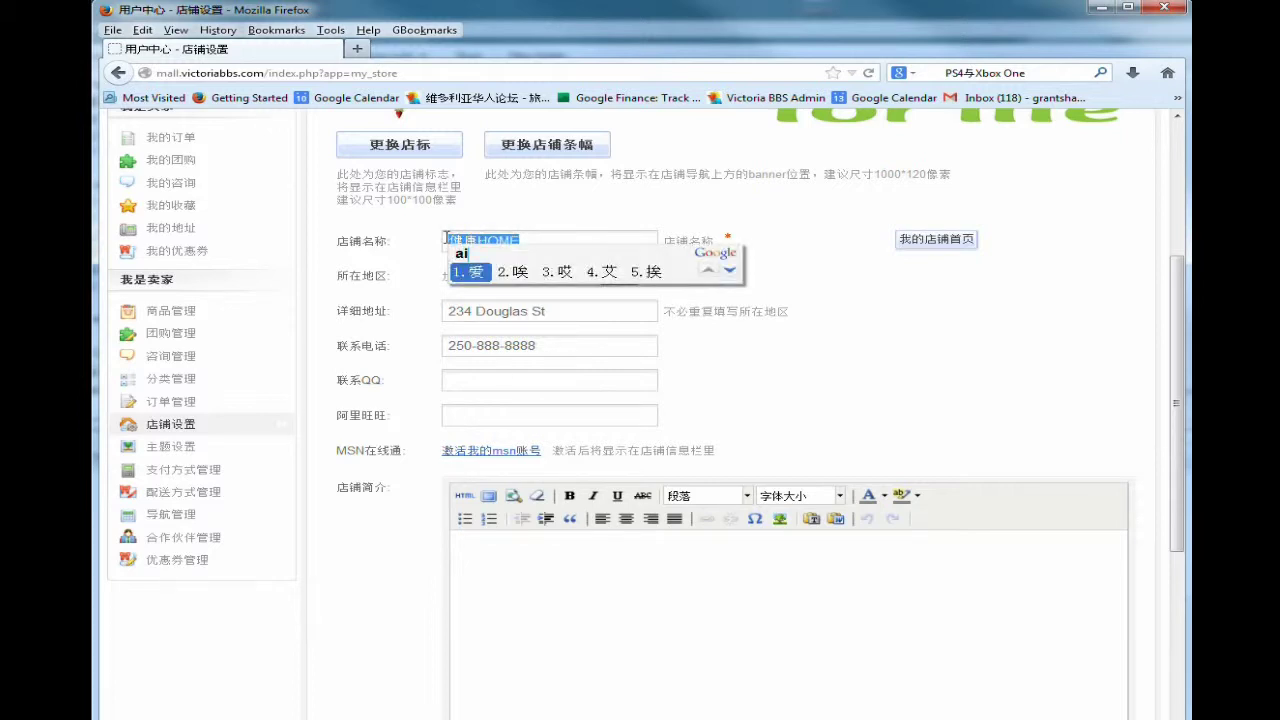
pyautogui.press('space')
pyautogui.write('jiankang')
pyautogui.press('space')
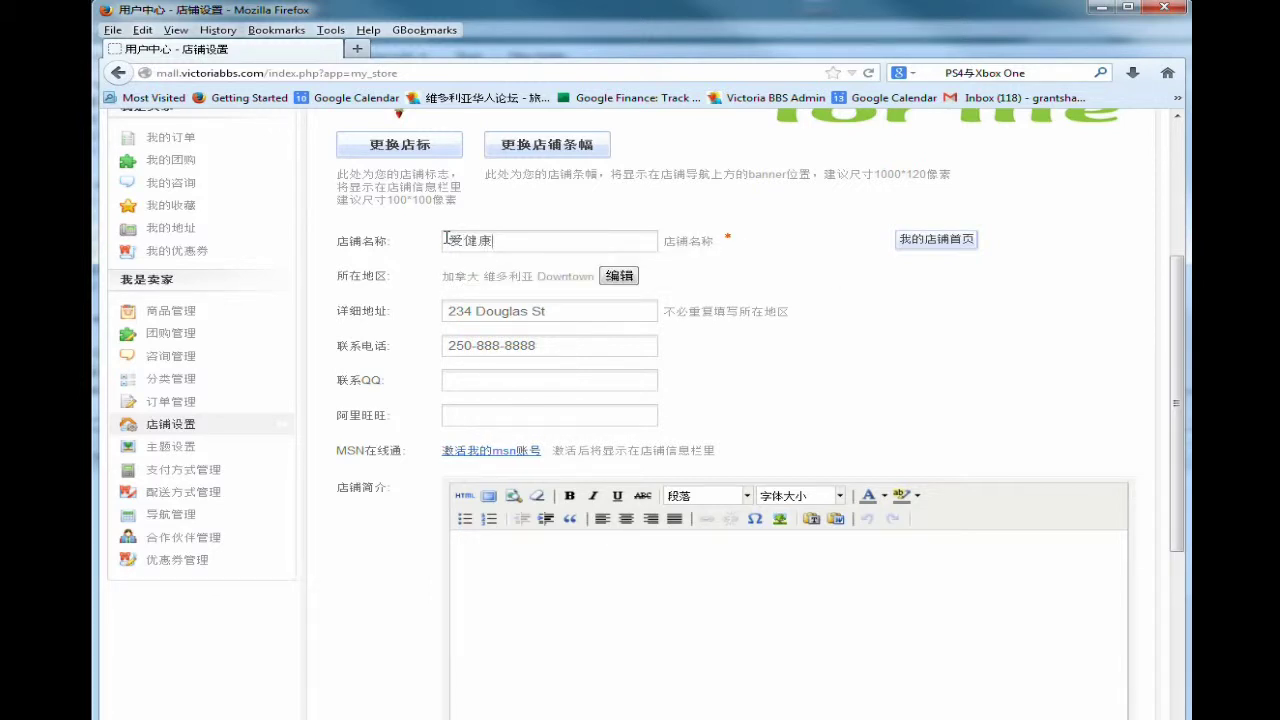
# Type 请填写详细介绍 into the shop introduction editor.
pyautogui.scroll(-2, 489, 389)
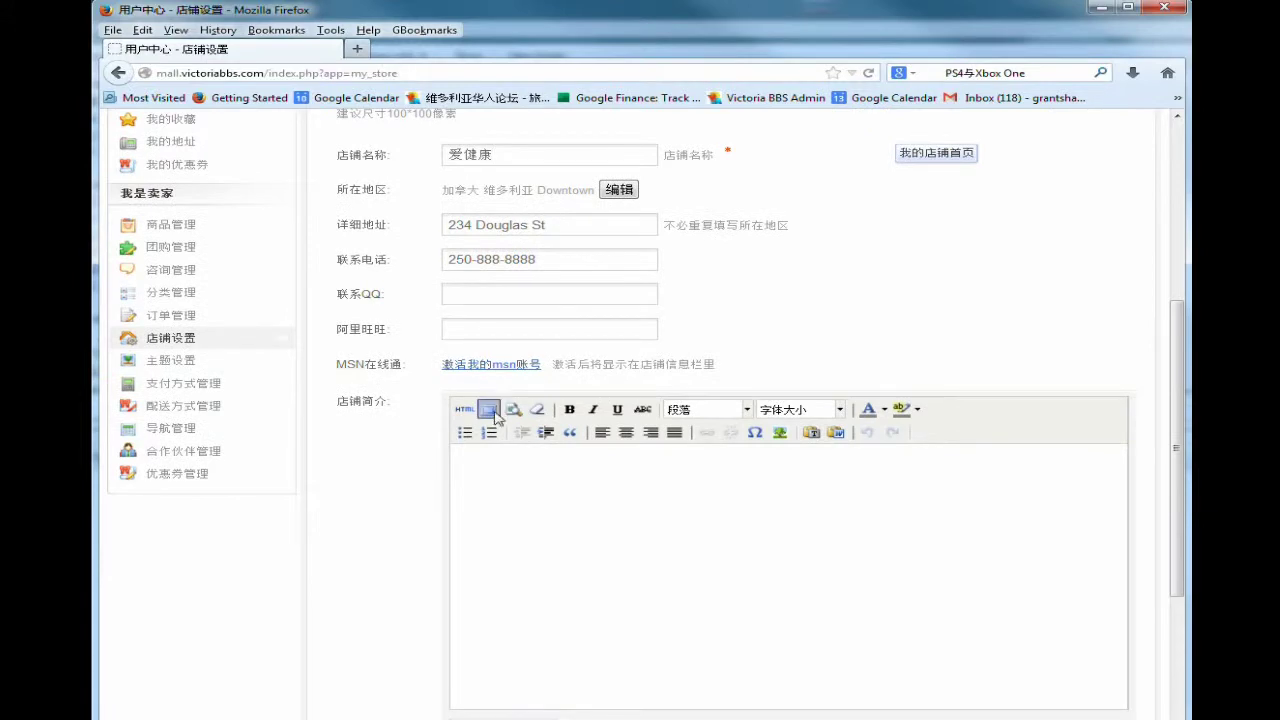
pyautogui.scroll(-2, 517, 445)
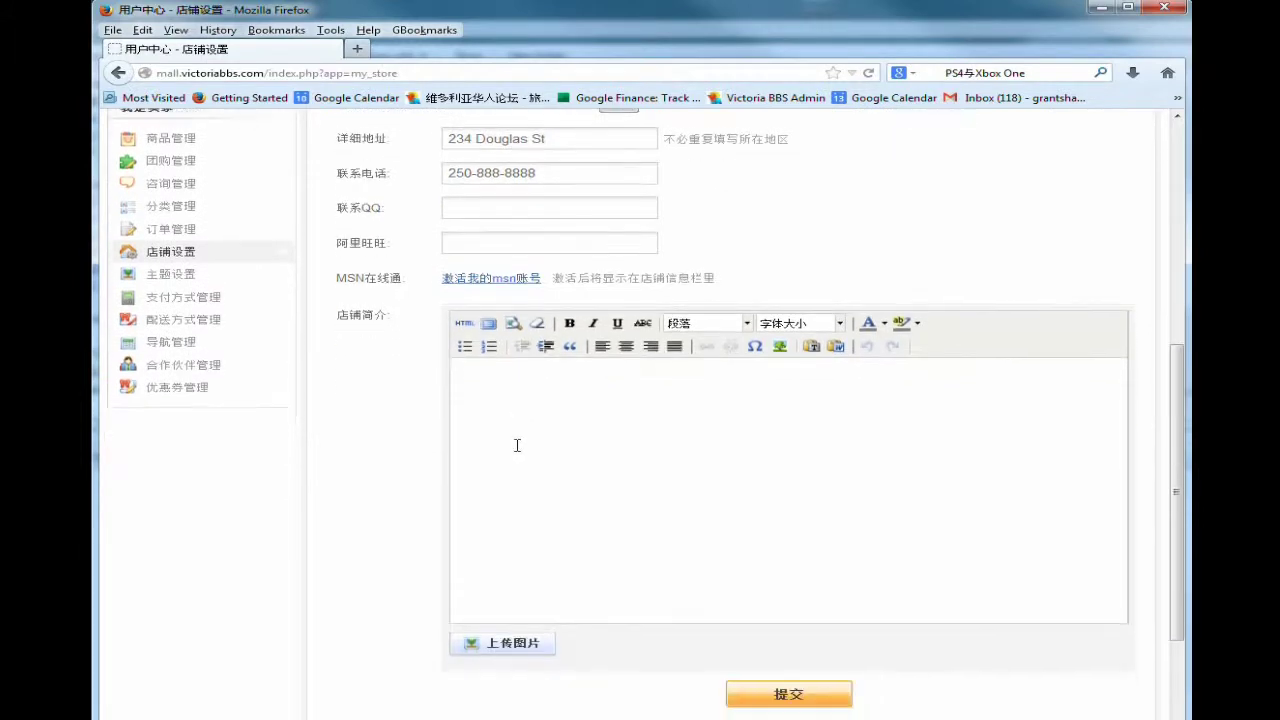
pyautogui.scroll(4, 521, 420)
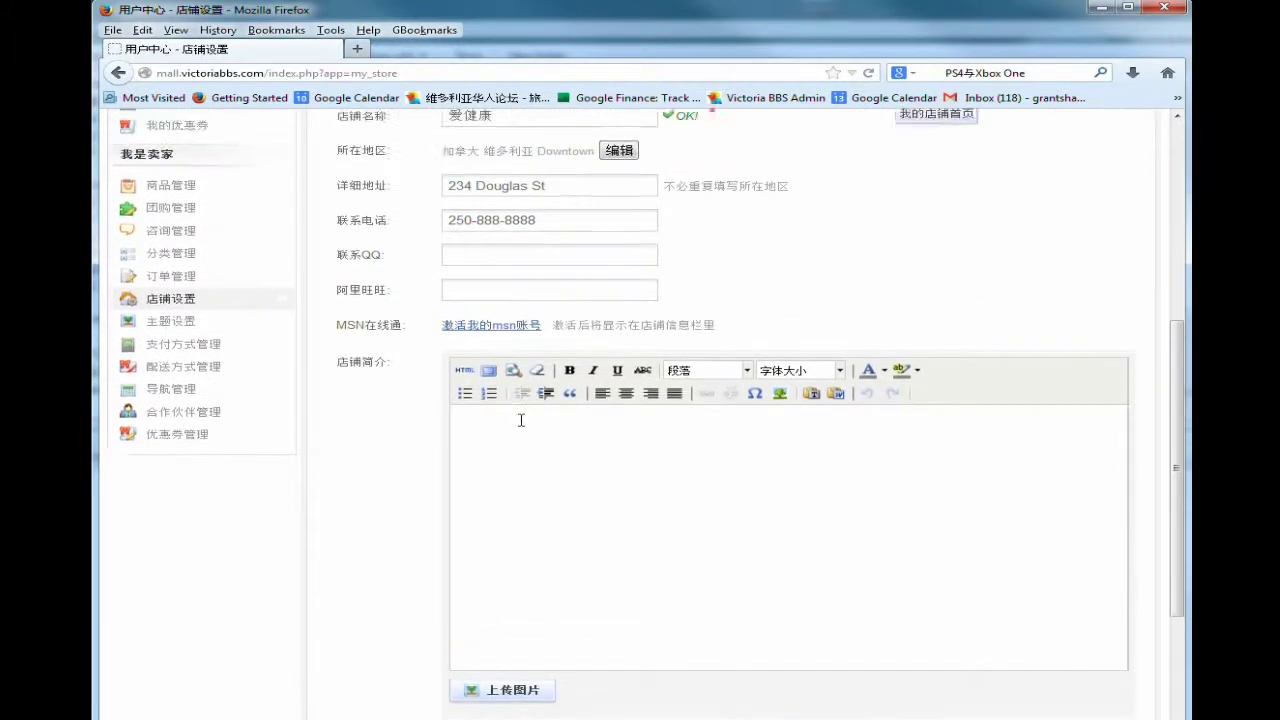
pyautogui.scroll(-6, 560, 540)
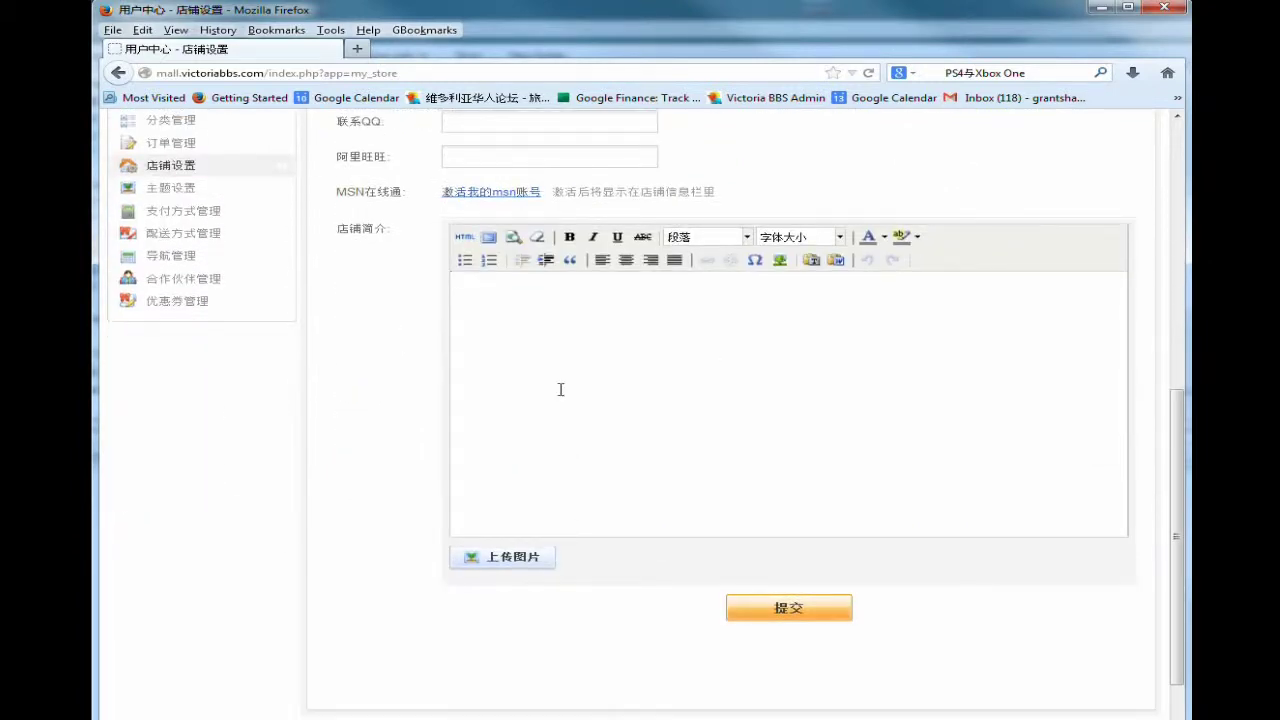
pyautogui.write('qing tianxie xiang')
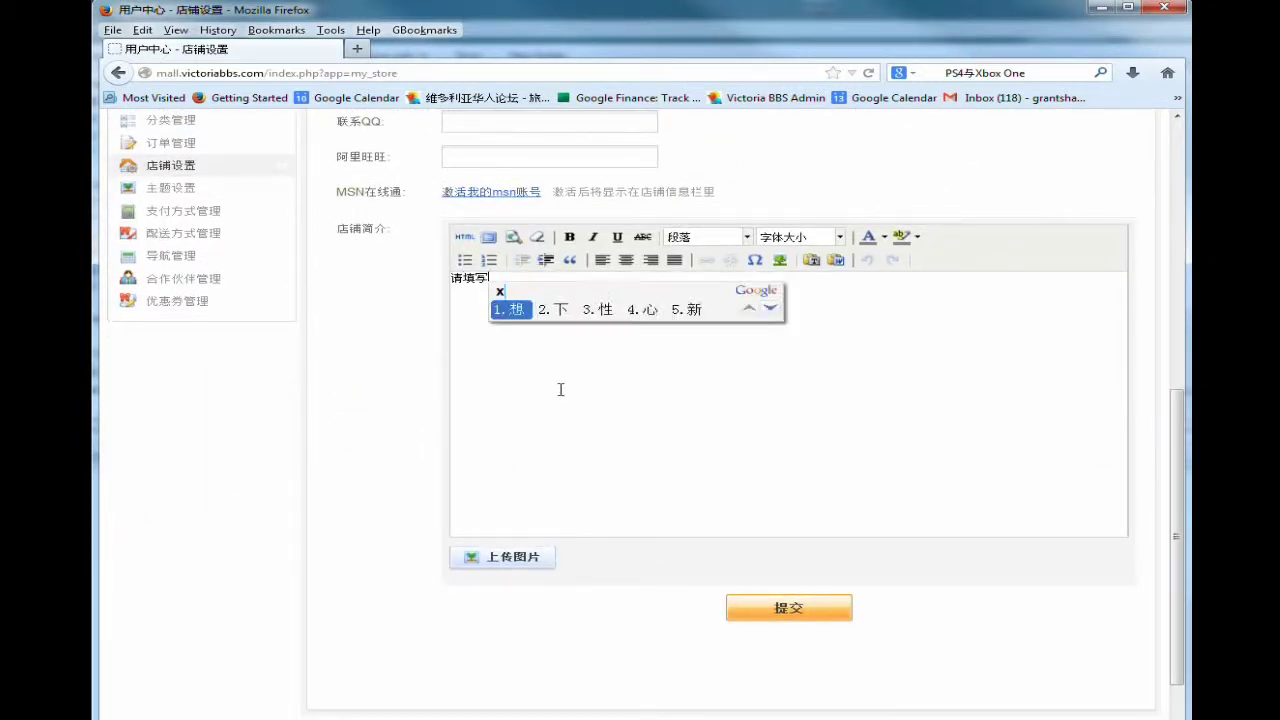
pyautogui.write(' x')
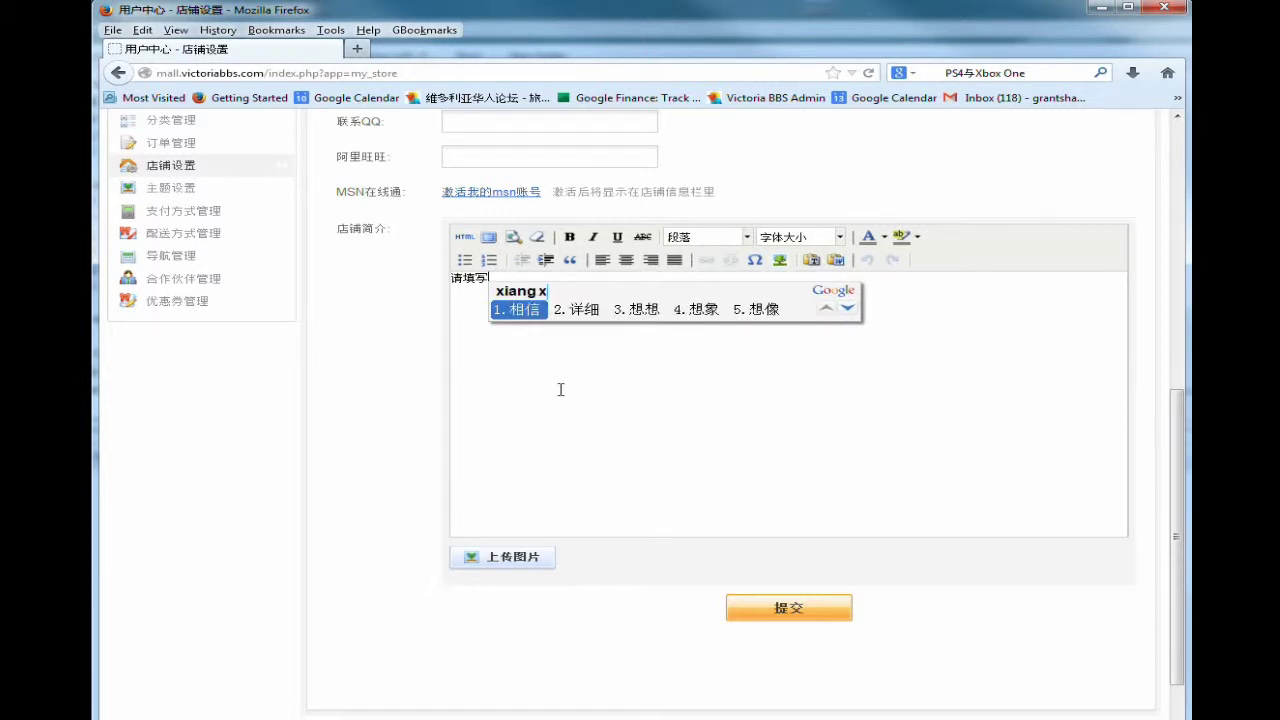
pyautogui.write('2jies')
pyautogui.press('space')
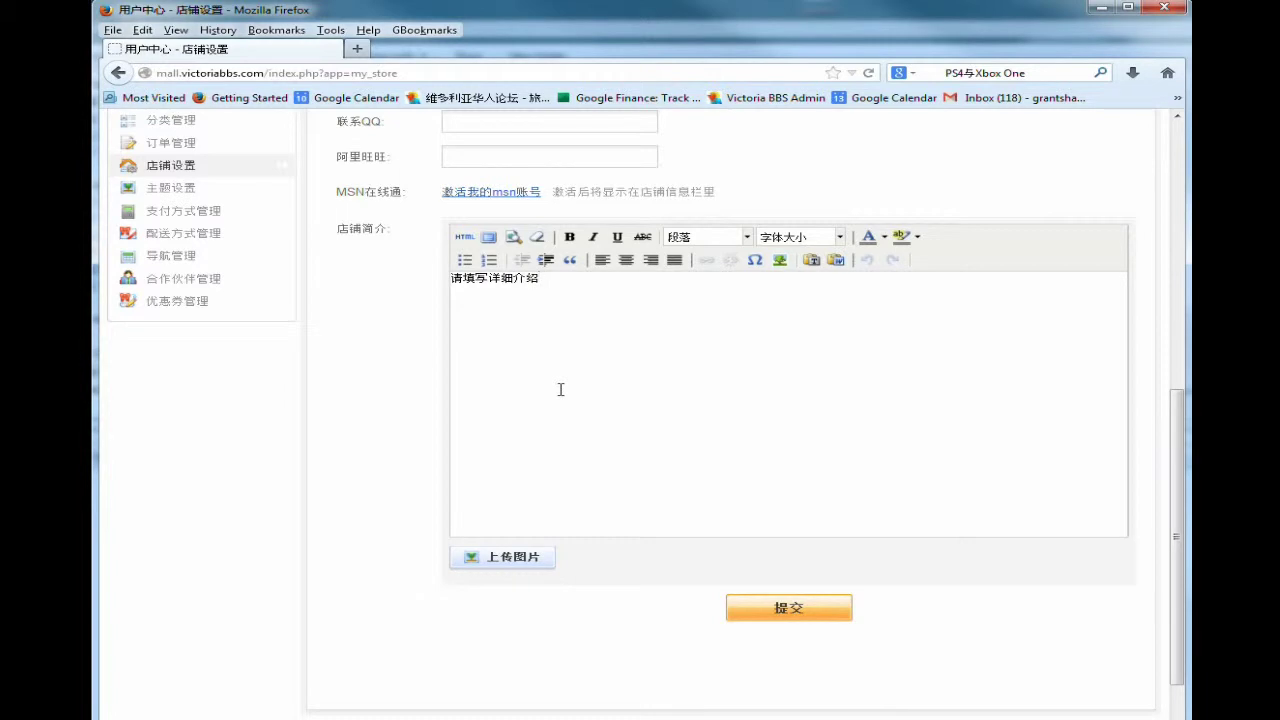
pyautogui.scroll(3, 607, 497)
pyautogui.scroll(-4, 607, 500)
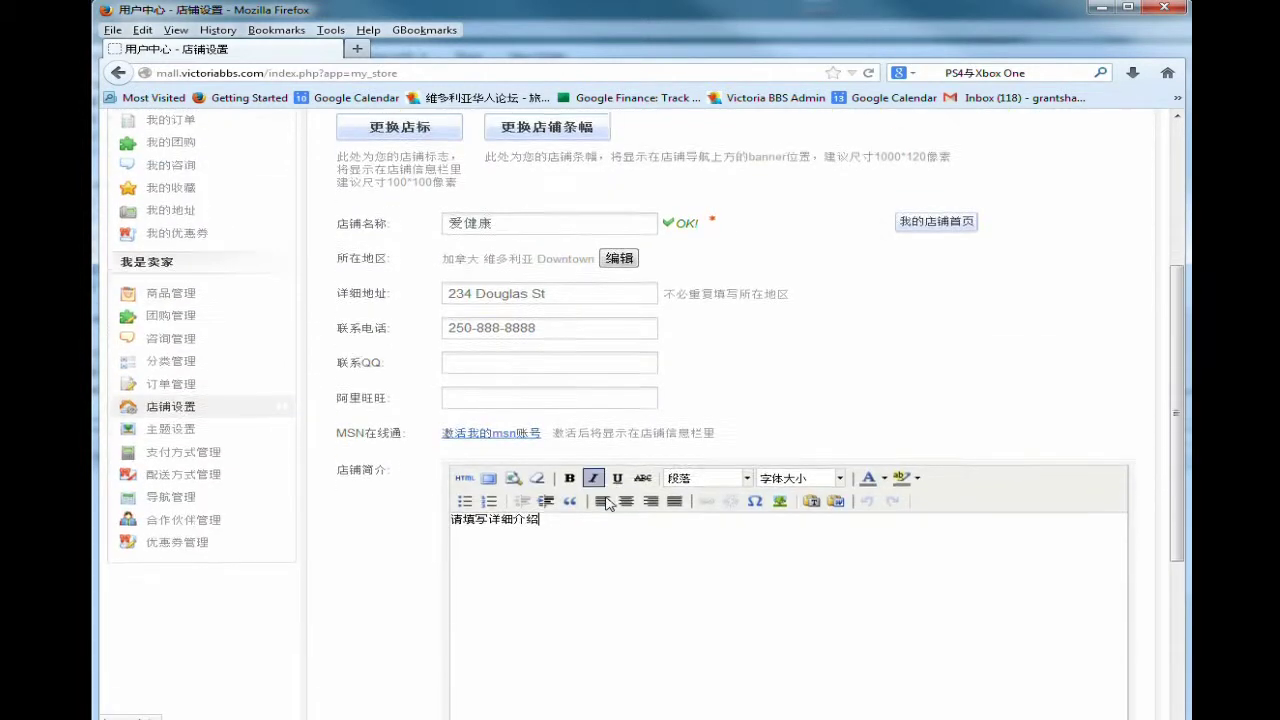
# Batch-upload vitamin.jpg into the introduction and submit the store settings.
pyautogui.click(533, 500)
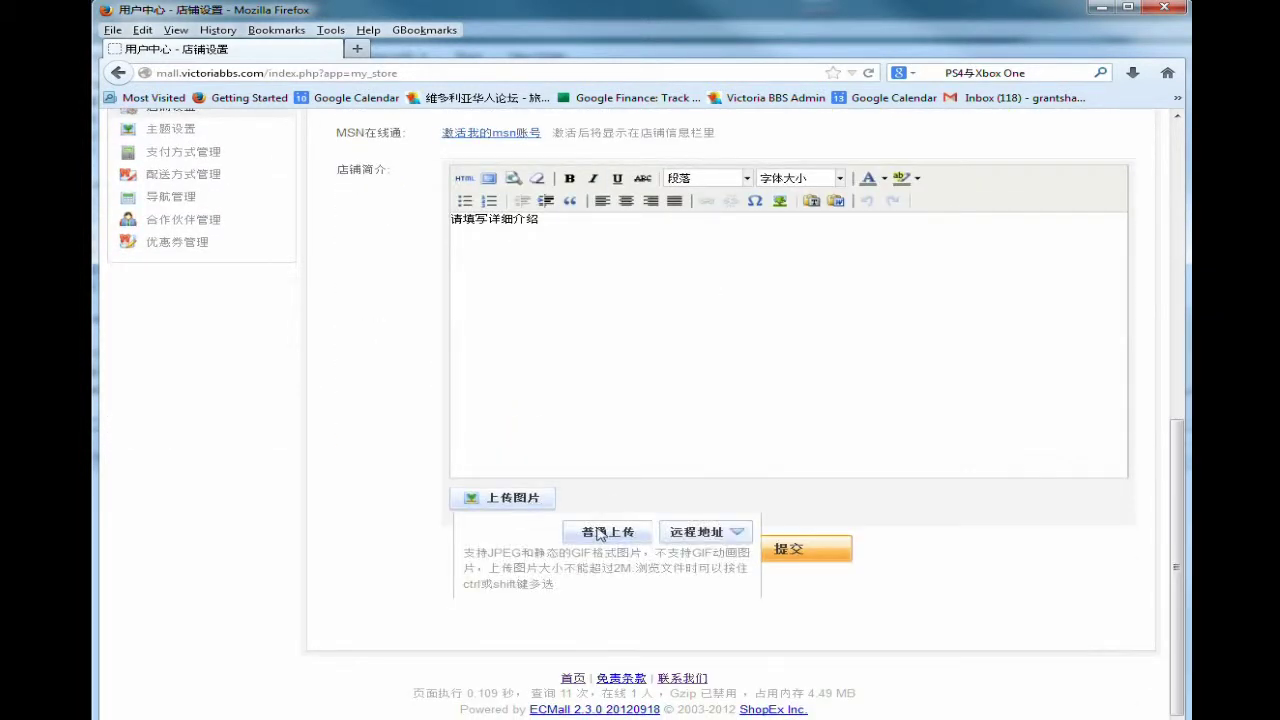
pyautogui.click(522, 536)
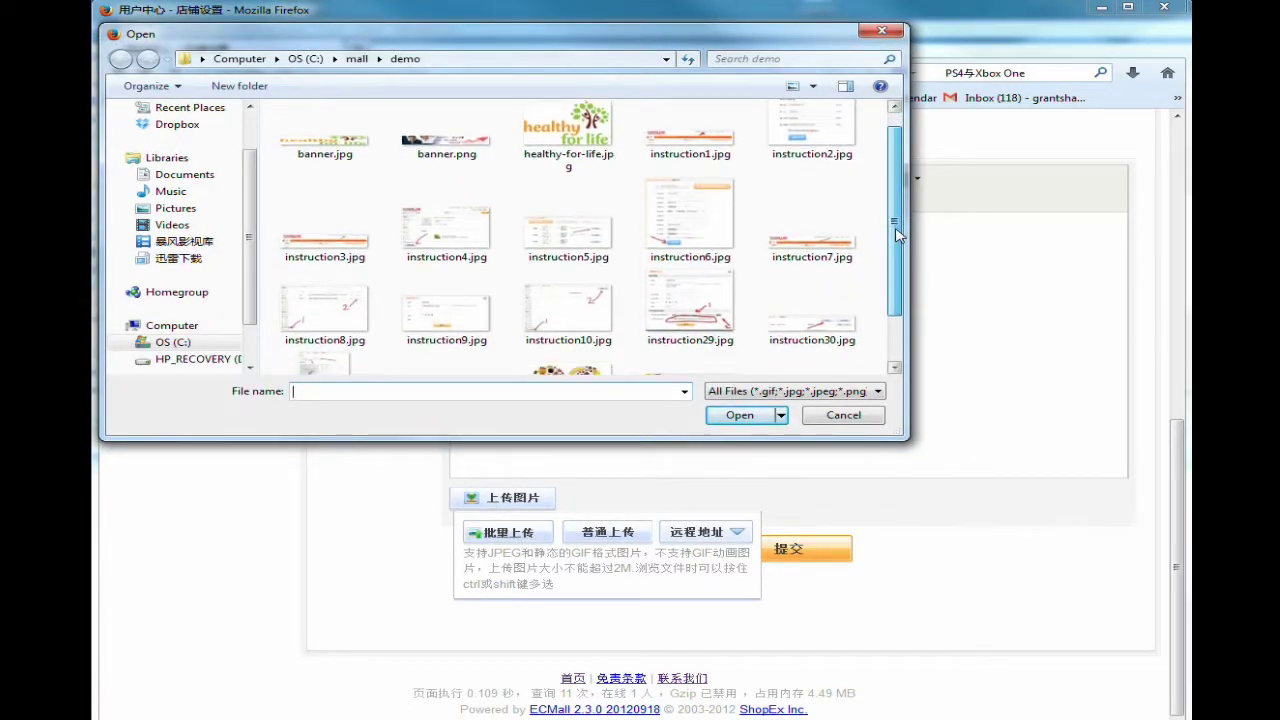
pyautogui.moveTo(897, 228); pyautogui.dragTo(880, 300)
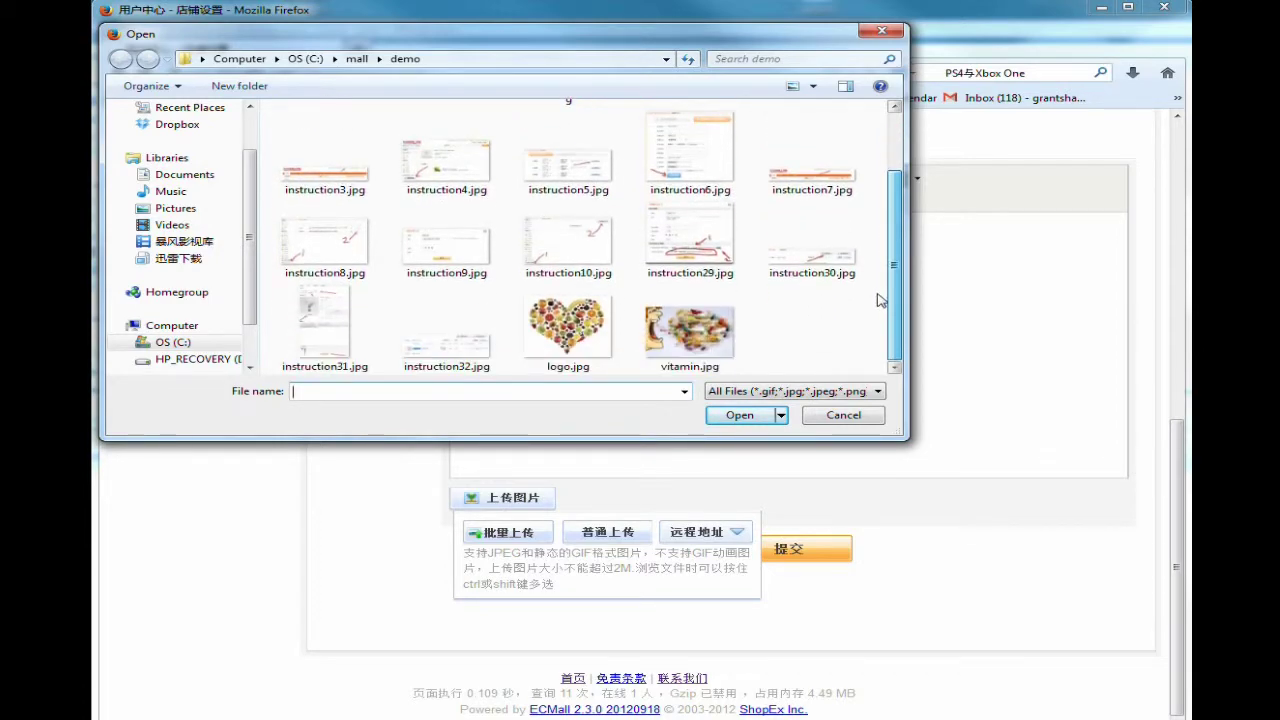
pyautogui.doubleClick(680, 330)
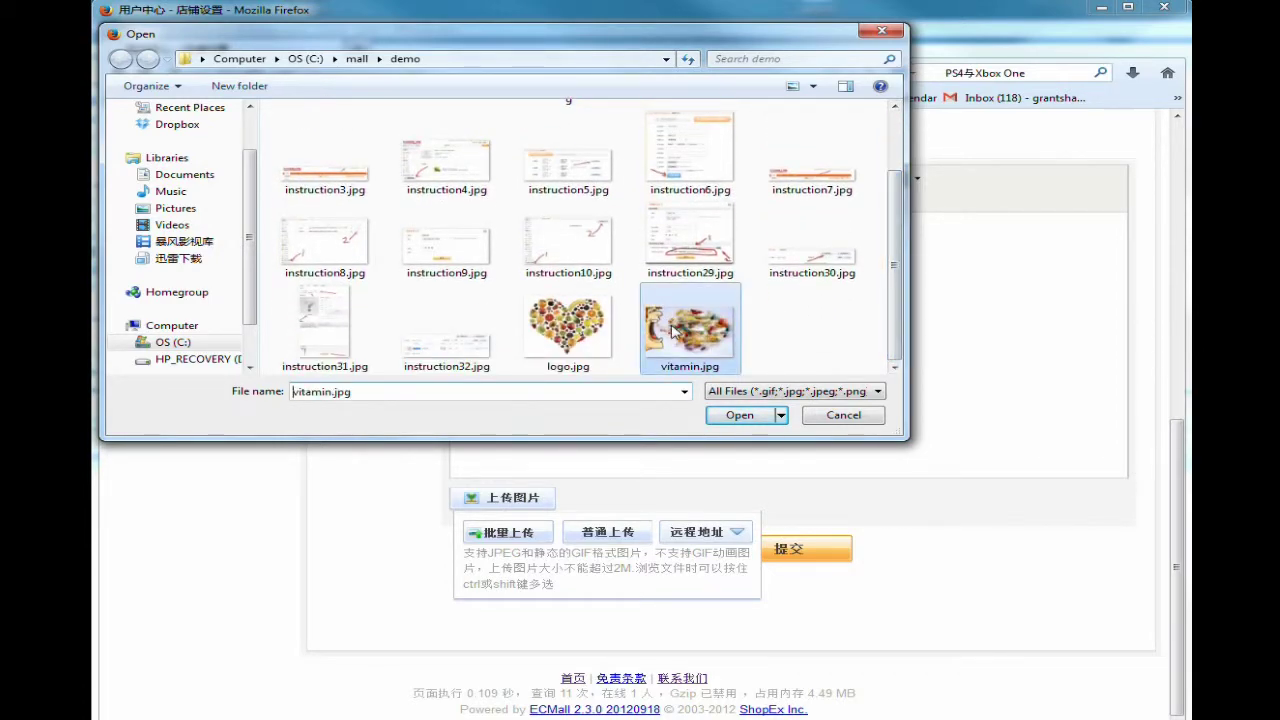
pyautogui.scroll(-9, 929, 430)
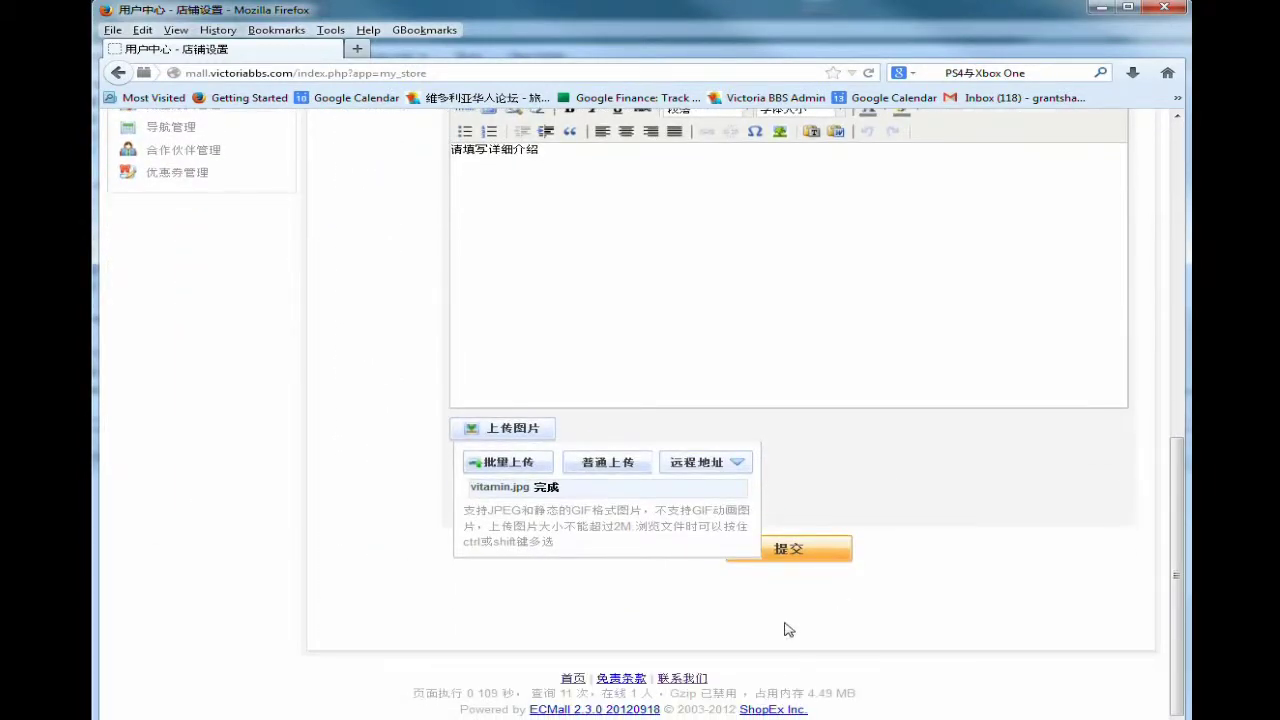
pyautogui.click(803, 558)
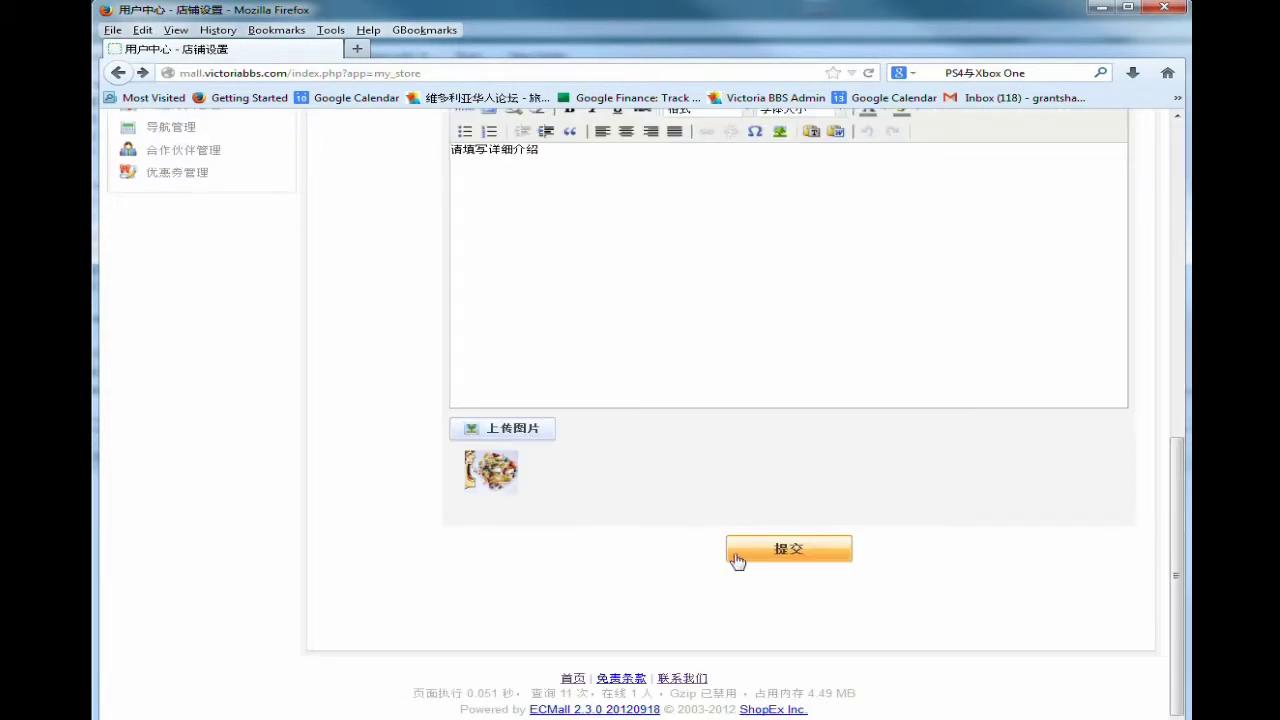
pyautogui.scroll(4, 697, 560)
pyautogui.scroll(3, 700, 557)
pyautogui.scroll(-5, 700, 557)
pyautogui.scroll(3, 700, 557)
pyautogui.scroll(1, 700, 557)
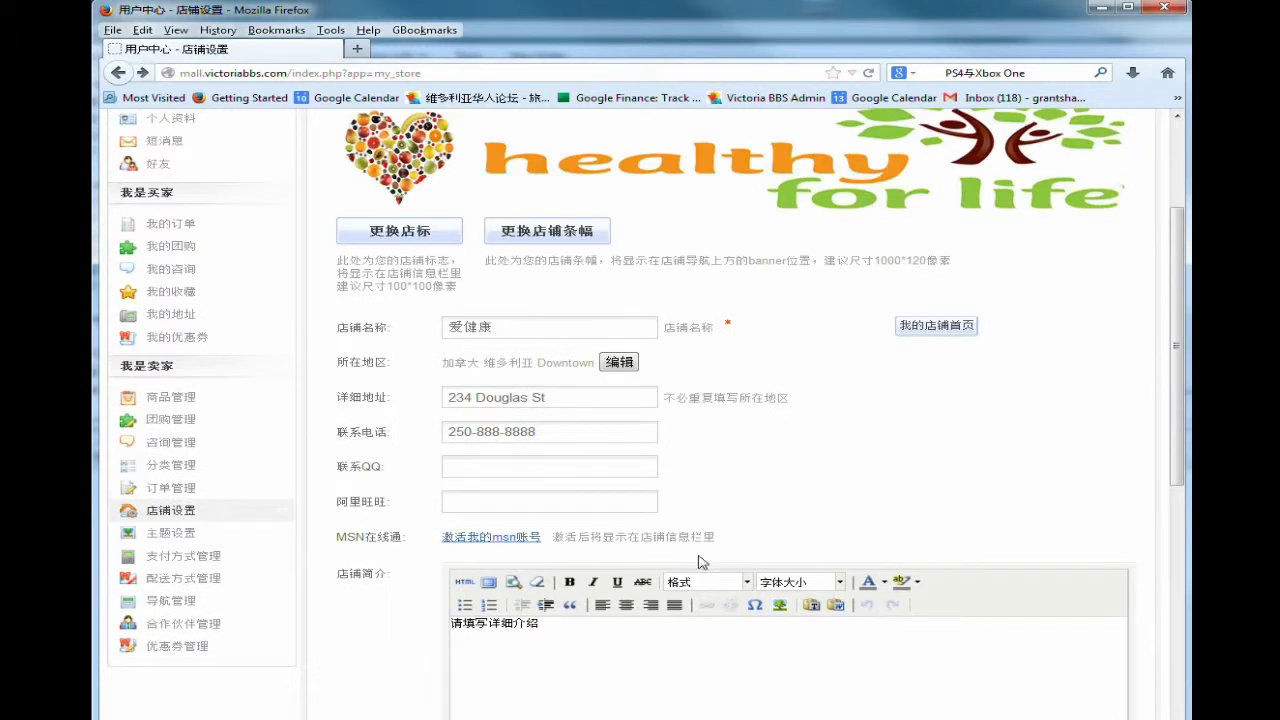
# Add a top-level shop category named 保健品.
pyautogui.click(190, 468)
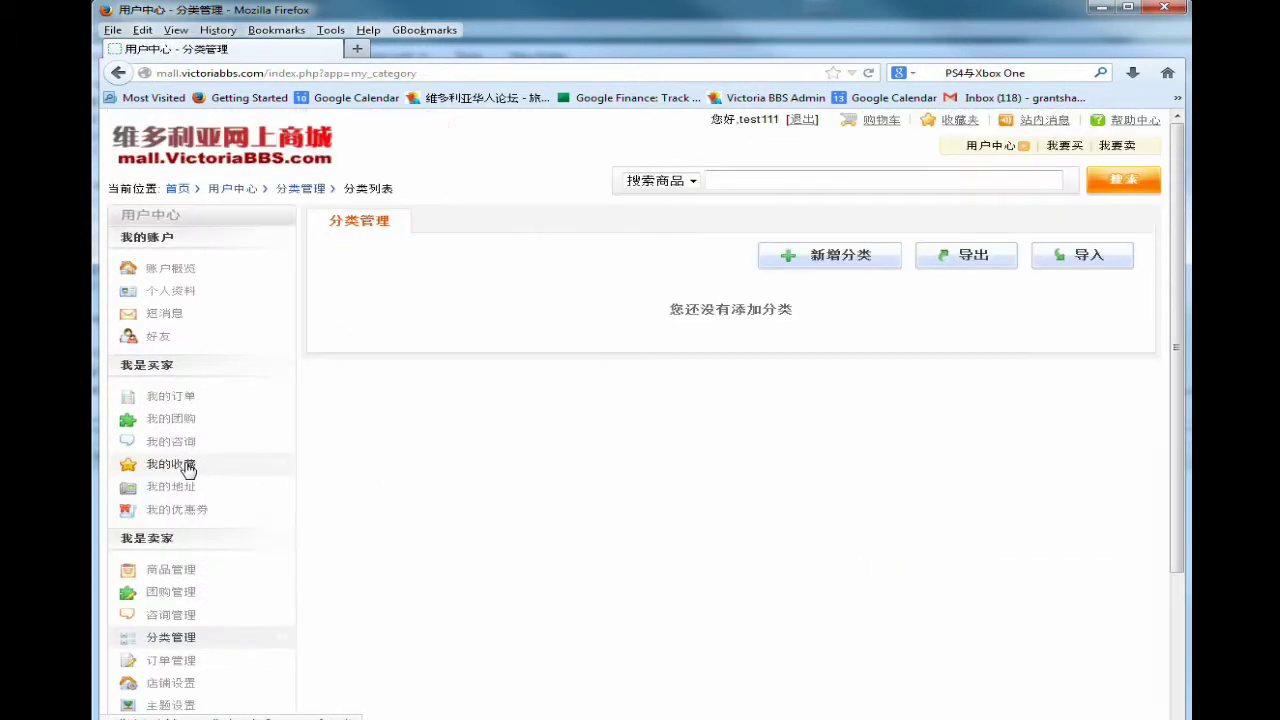
pyautogui.click(832, 258)
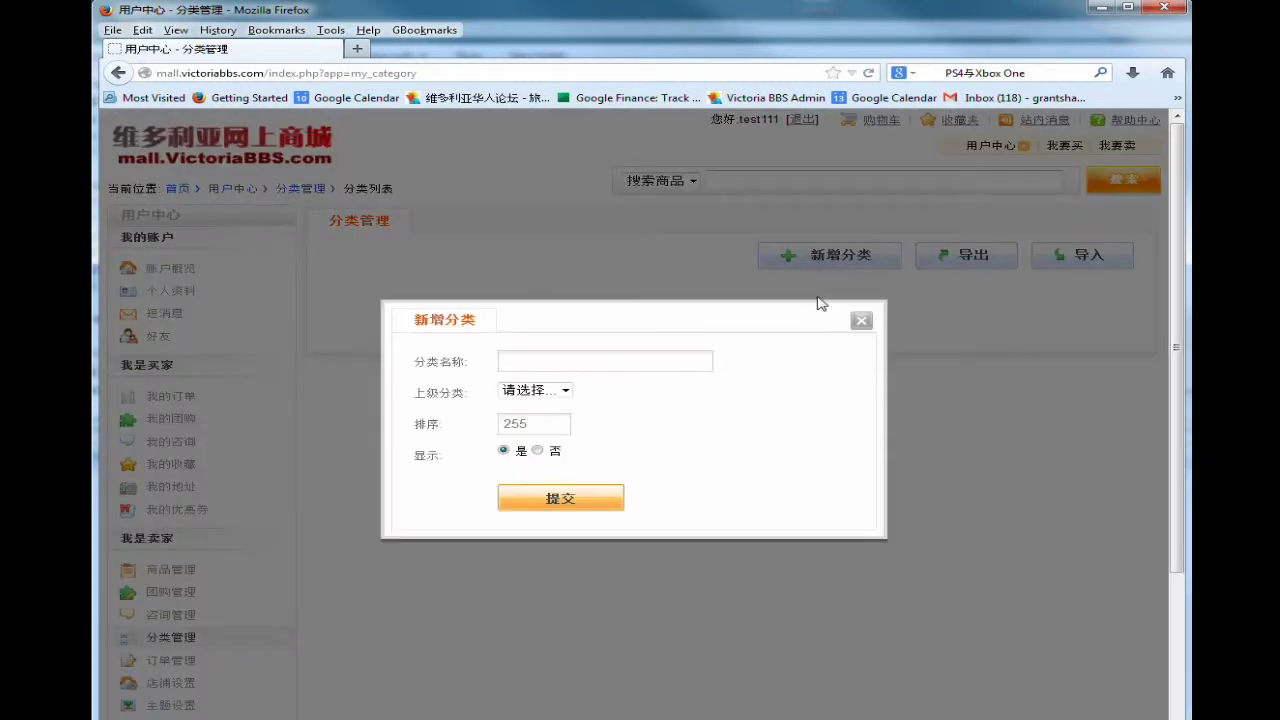
pyautogui.click(563, 390)
pyautogui.click(570, 355)
pyautogui.click(570, 357)
pyautogui.write('baojian')
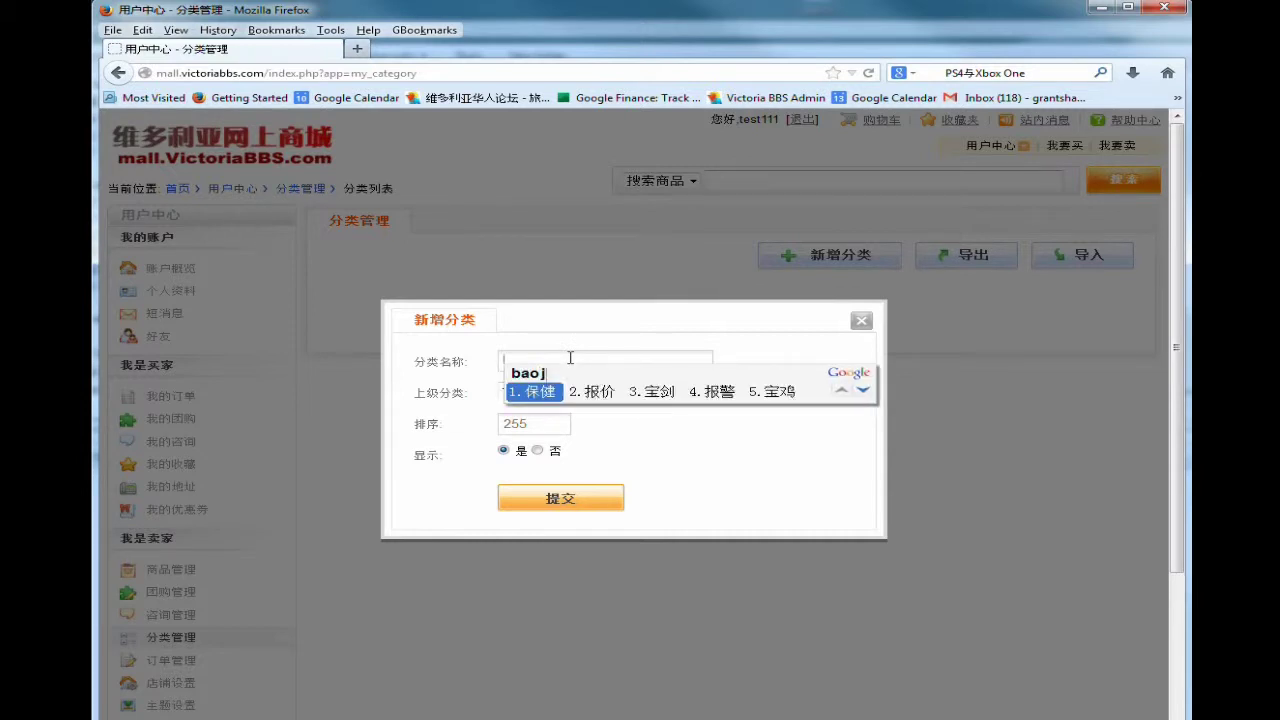
pyautogui.press('space')
pyautogui.write('pin')
pyautogui.press('space')
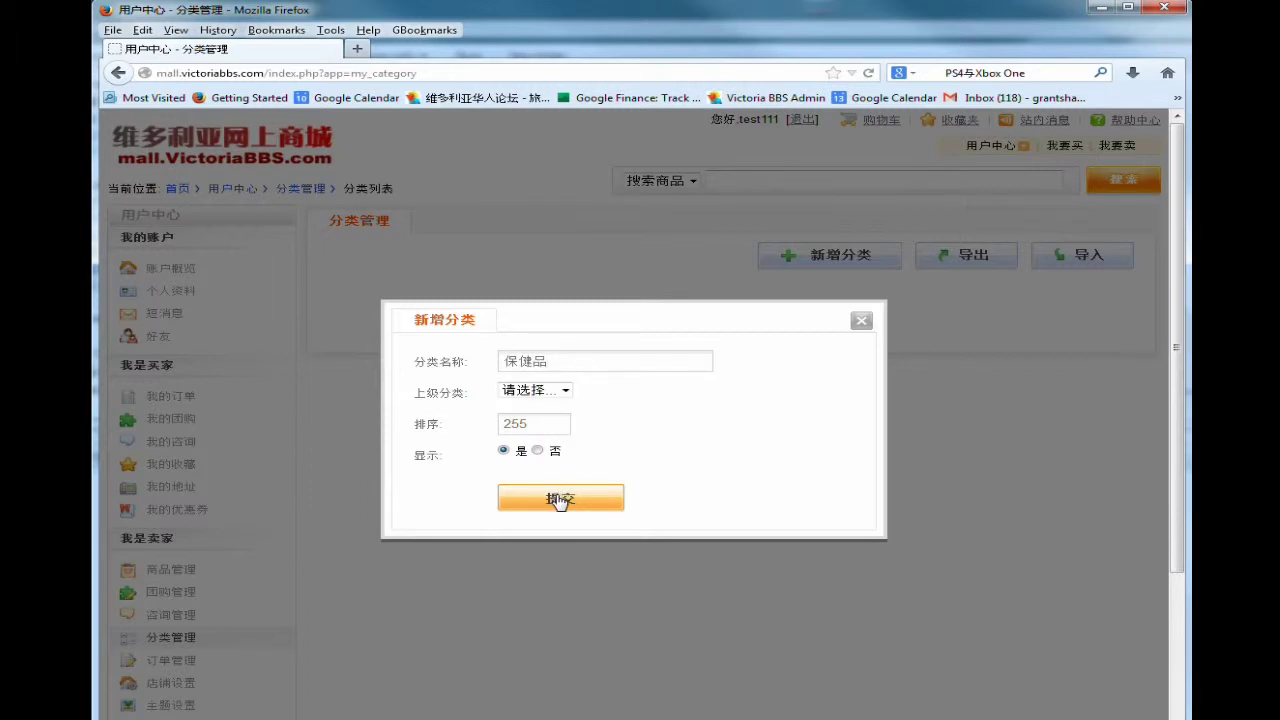
pyautogui.click(560, 500)
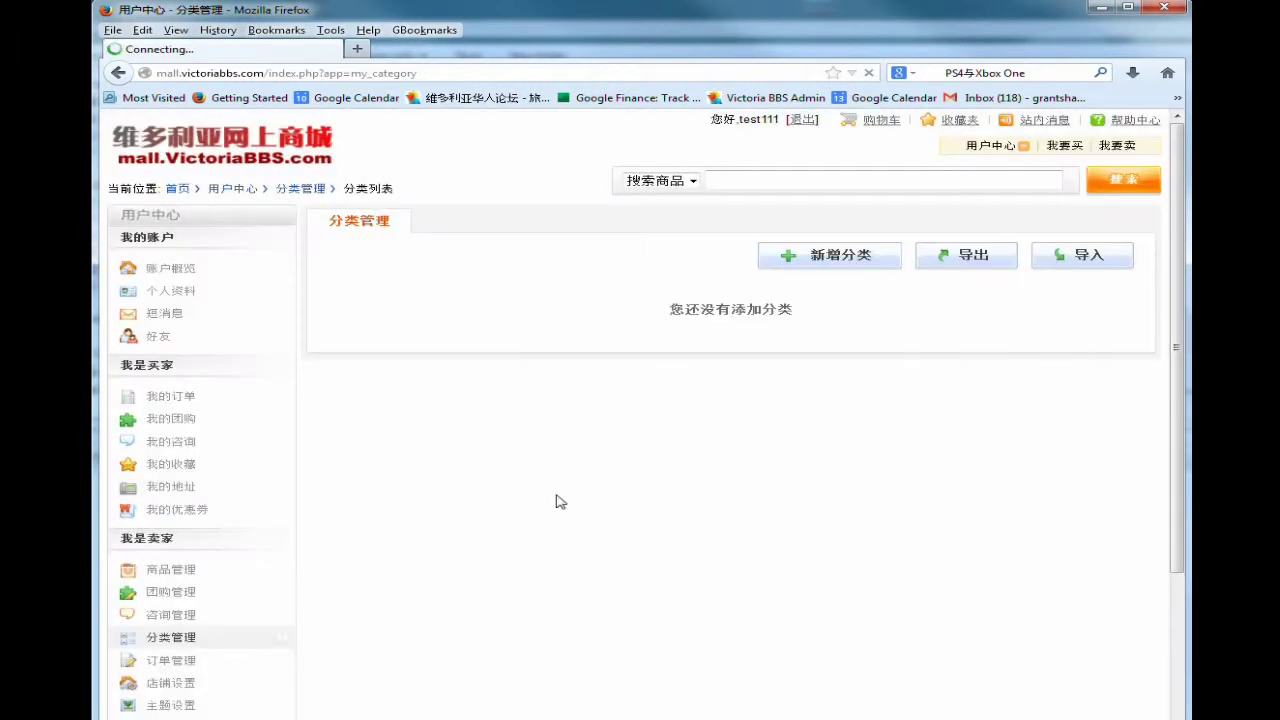
# Add a second category named 健身用品.
pyautogui.click(829, 258)
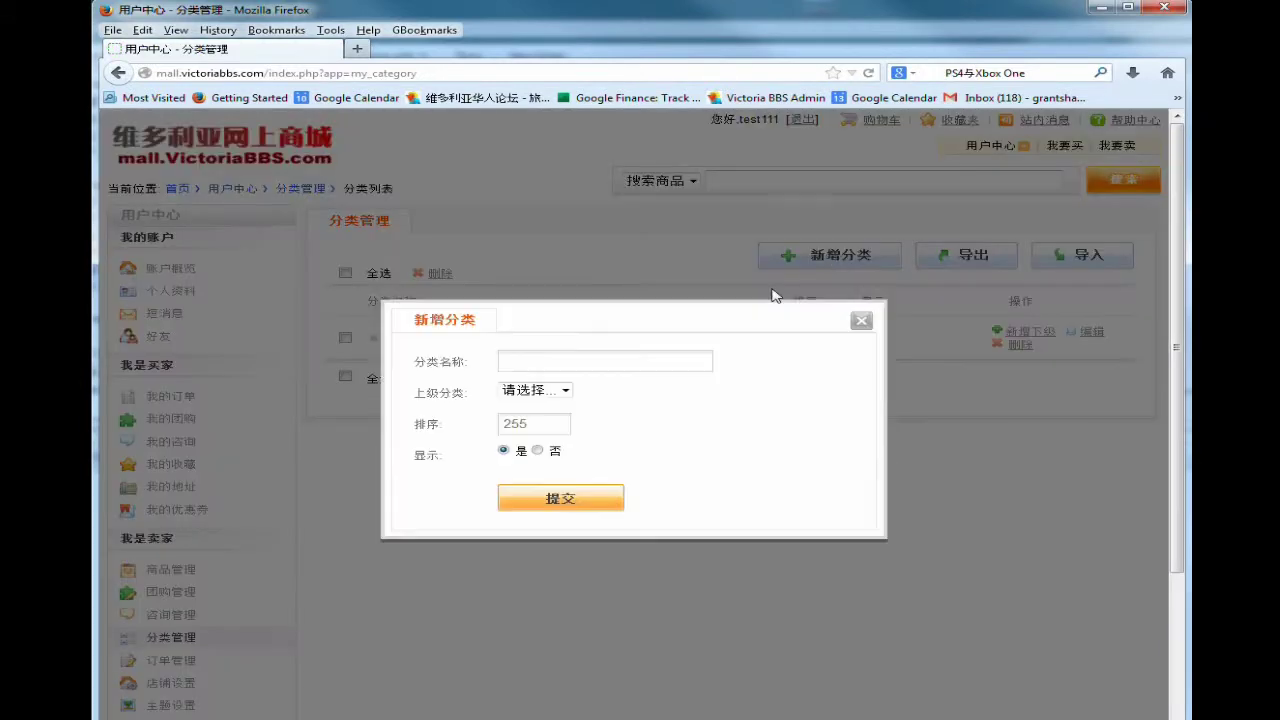
pyautogui.click(610, 360)
pyautogui.write('jiansheng')
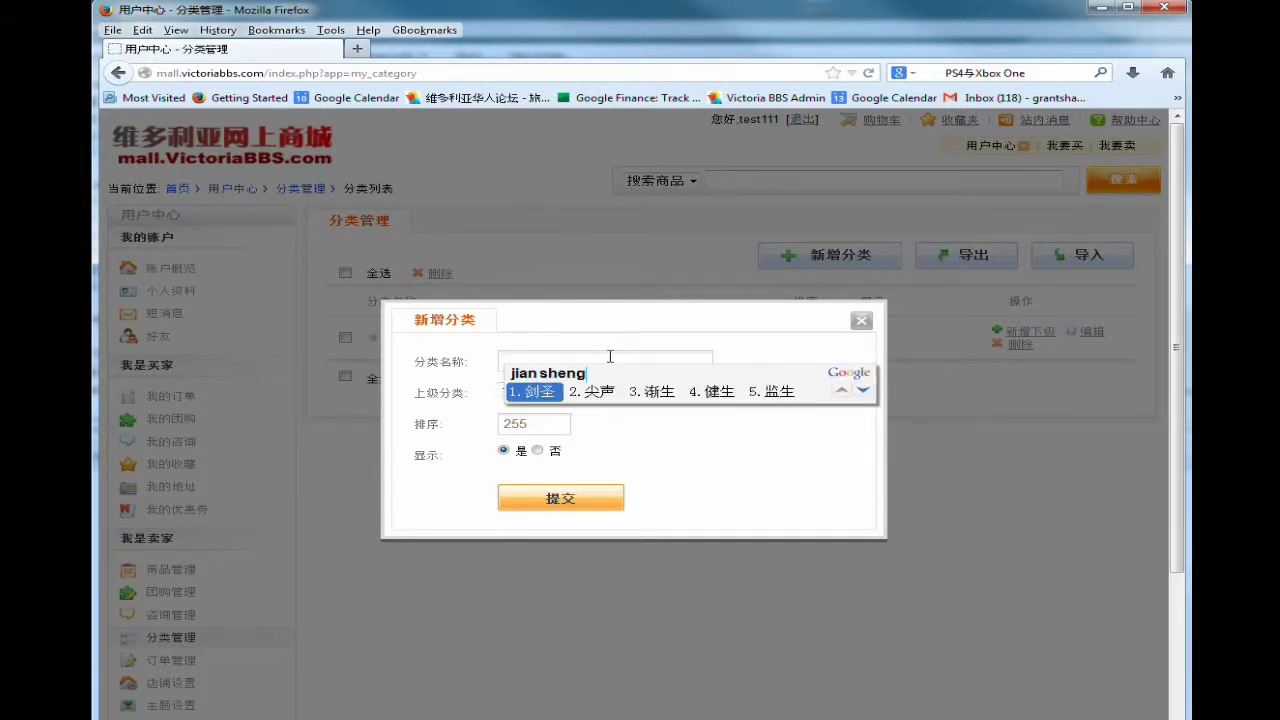
pyautogui.press('BackSpace')
pyautogui.press('space')
pyautogui.write('yongp')
pyautogui.press('space')
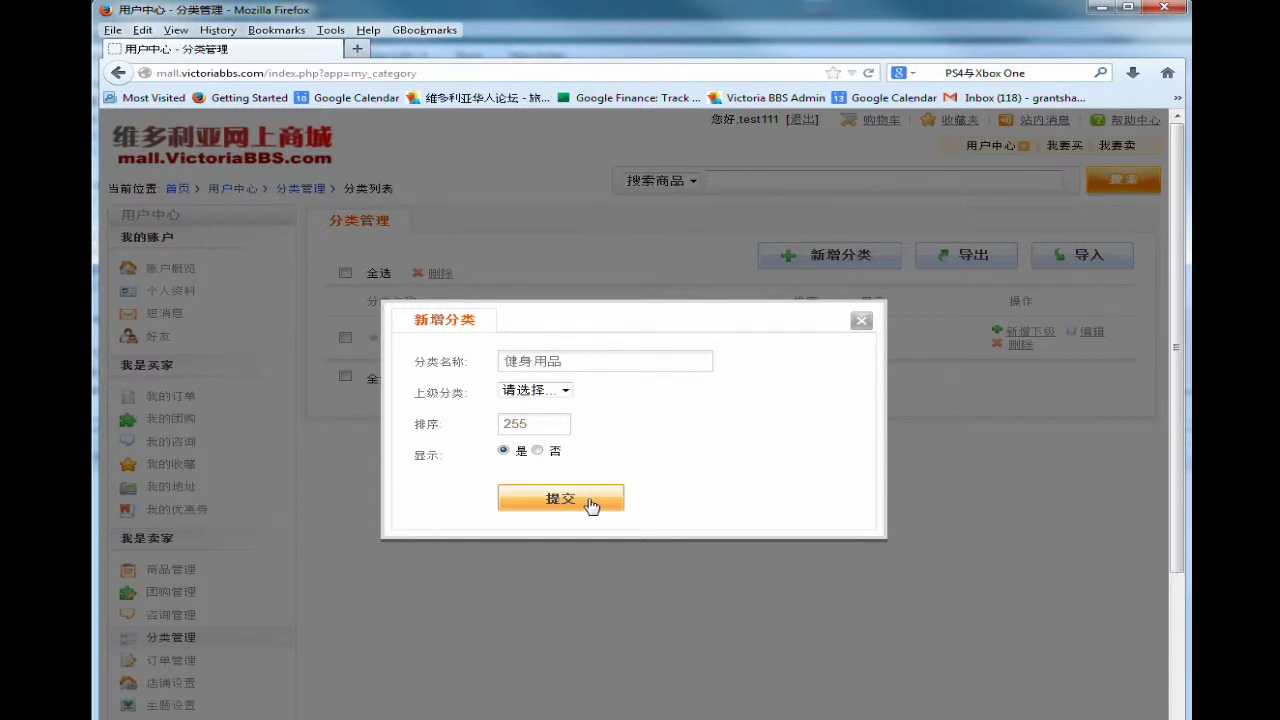
pyautogui.click(590, 505)
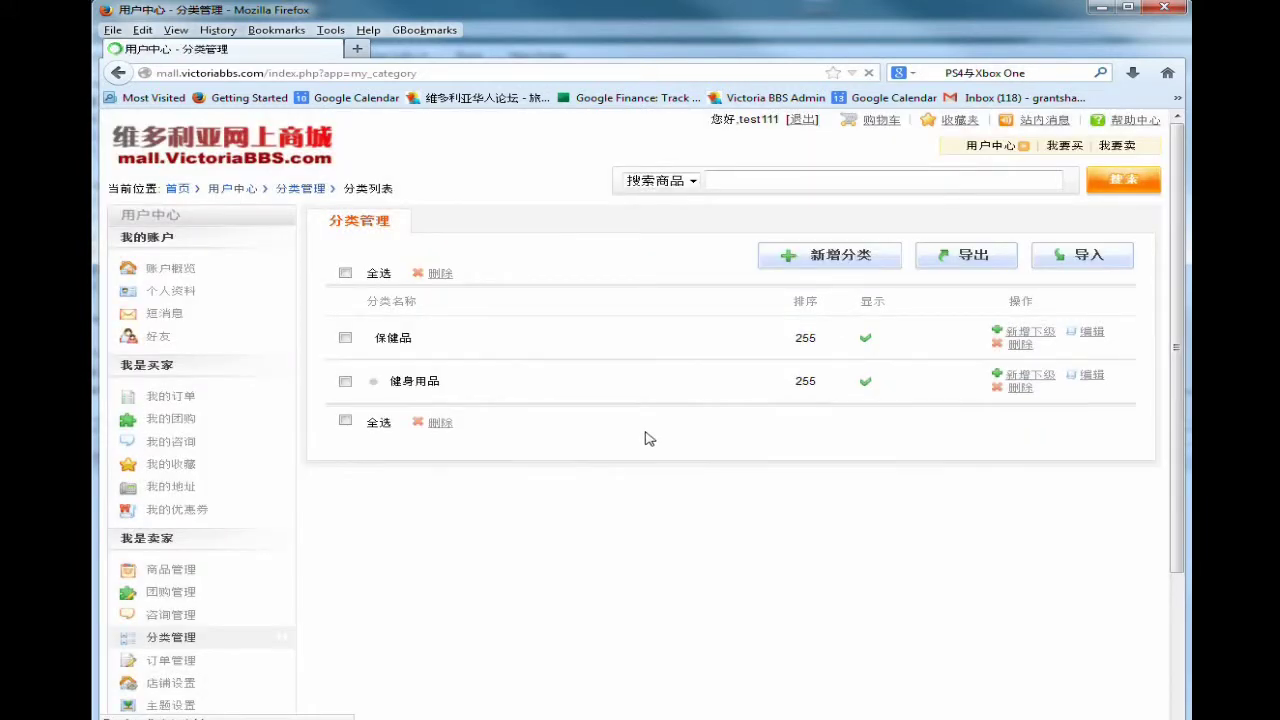
# Add a third category named 维生素.
pyautogui.click(845, 256)
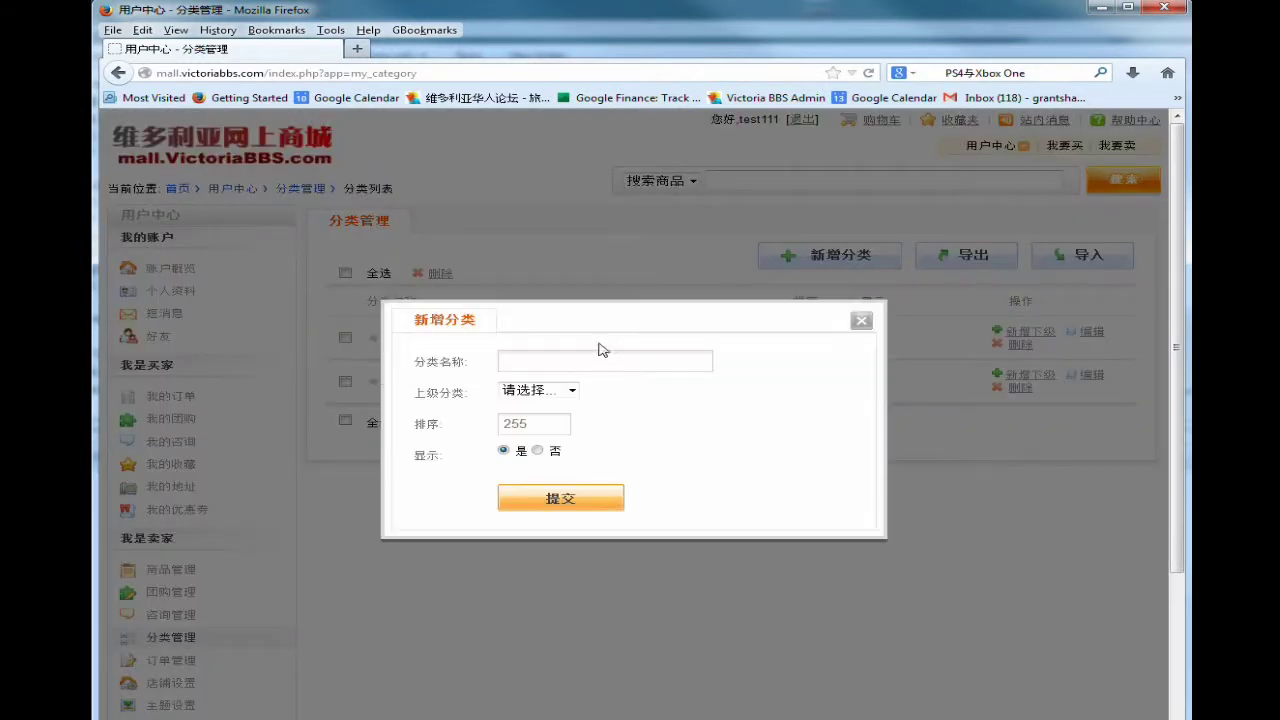
pyautogui.write('we')
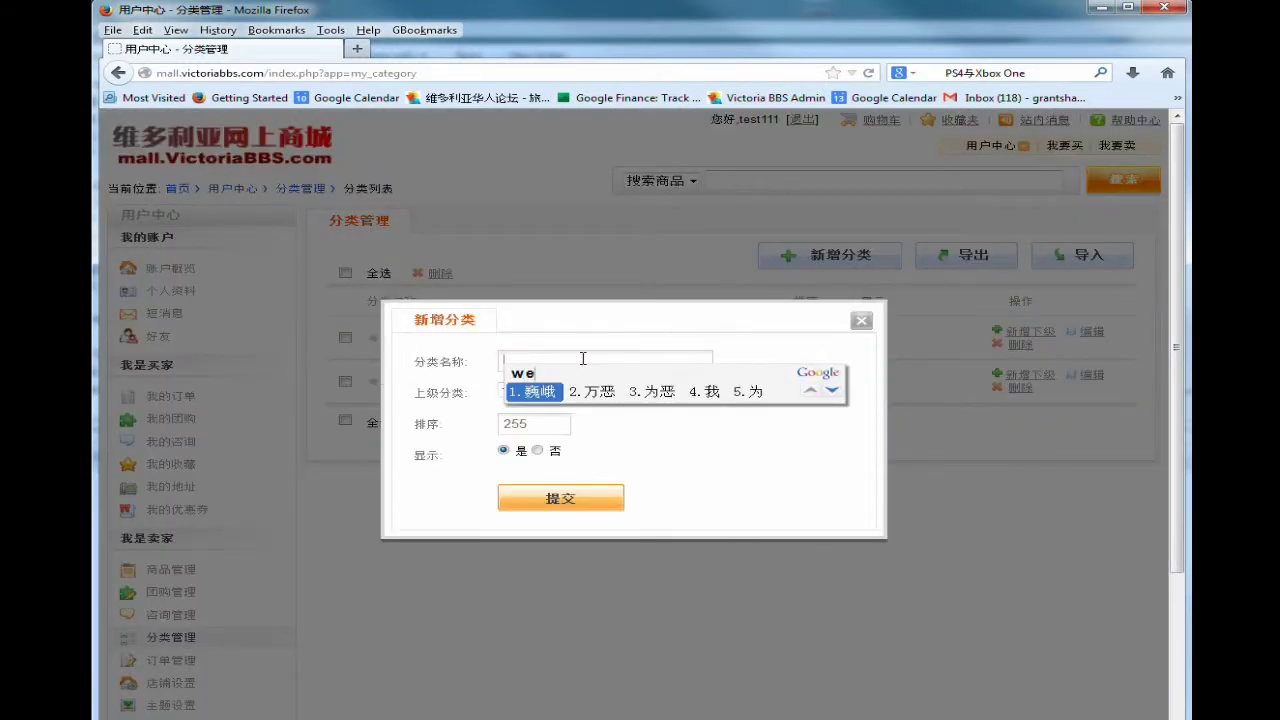
pyautogui.write('ishengs')
pyautogui.press('space')
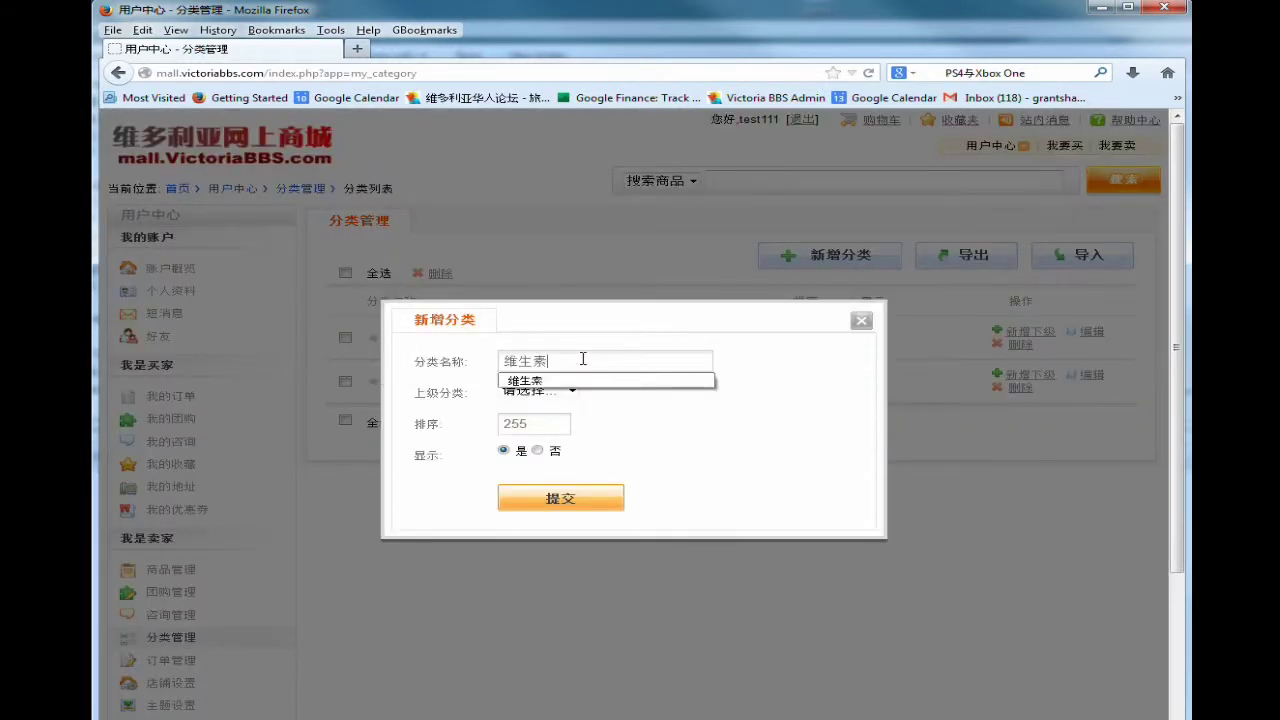
pyautogui.click(562, 499)
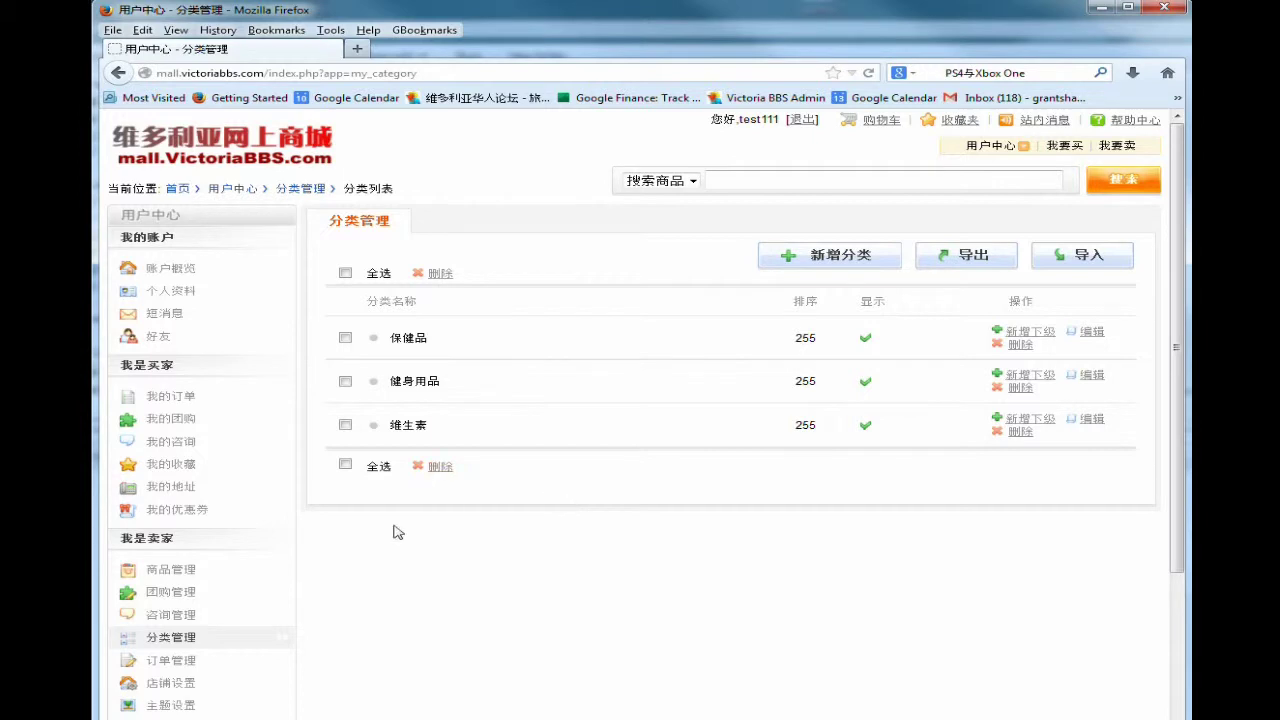
pyautogui.scroll(-3, 420, 565)
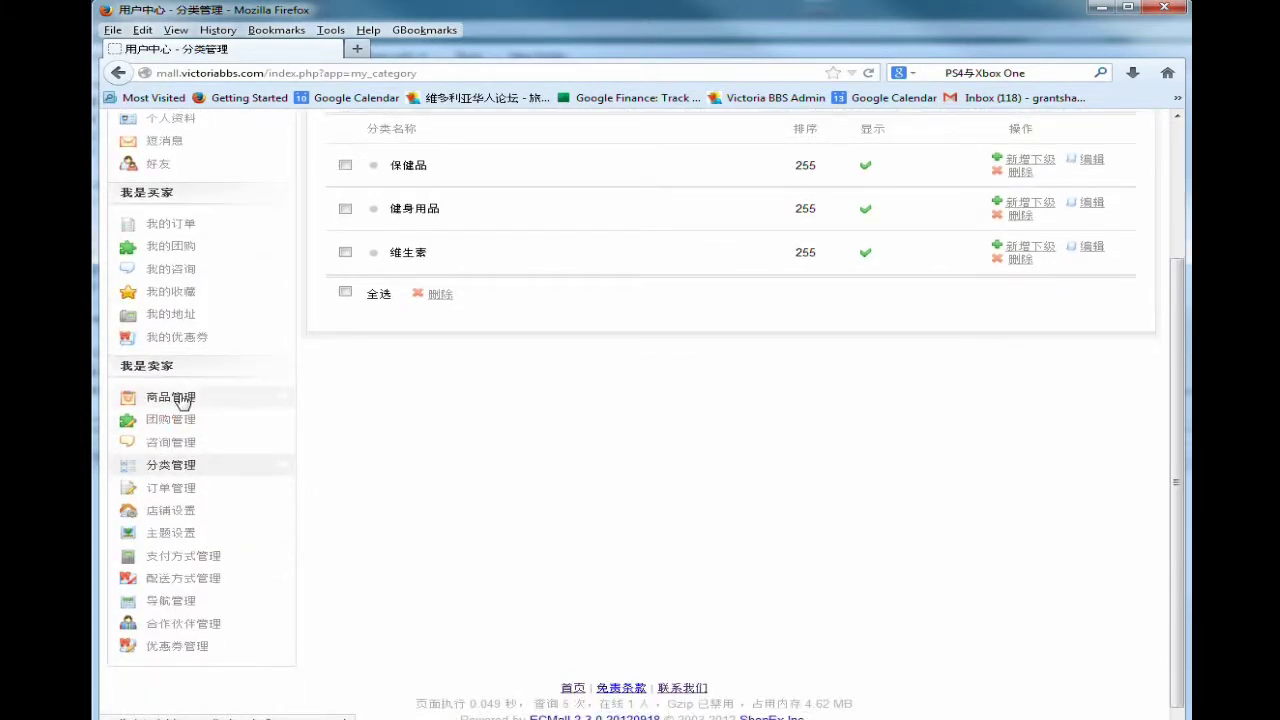
# From 商品管理, add a new product under 健康保健 › 维生素 with shop category 维生素.
pyautogui.click(182, 401)
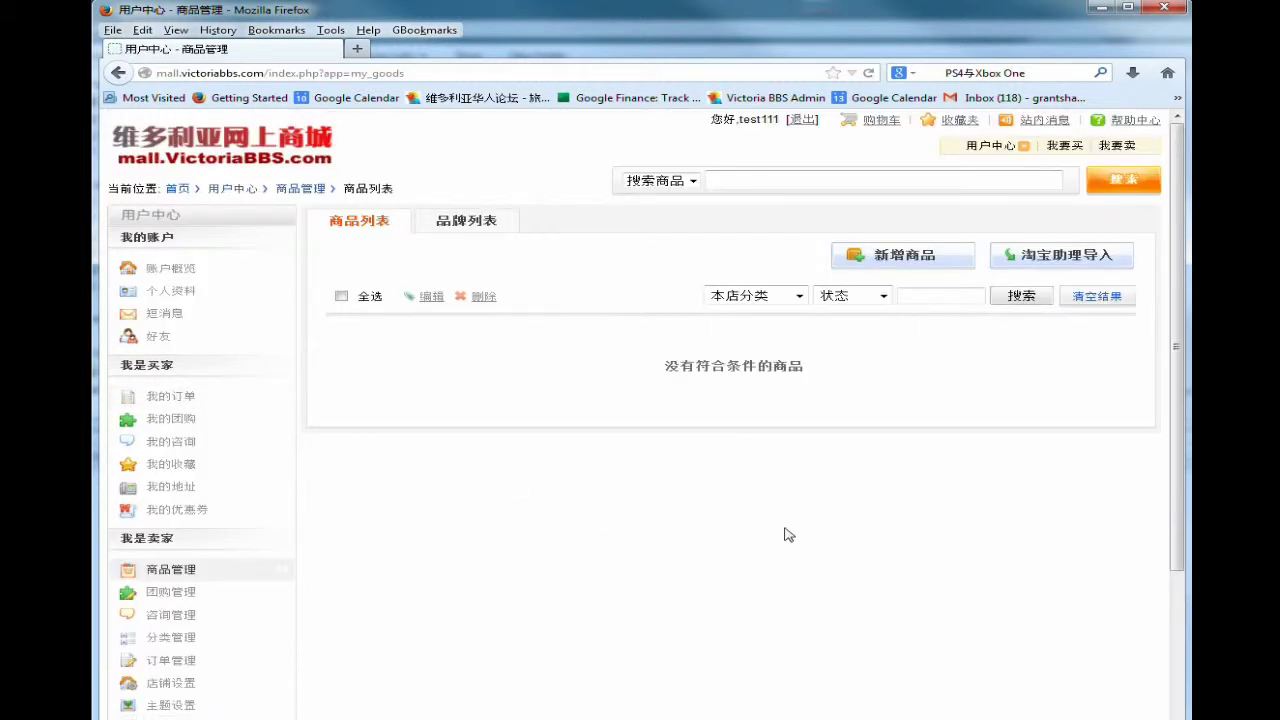
pyautogui.click(893, 262)
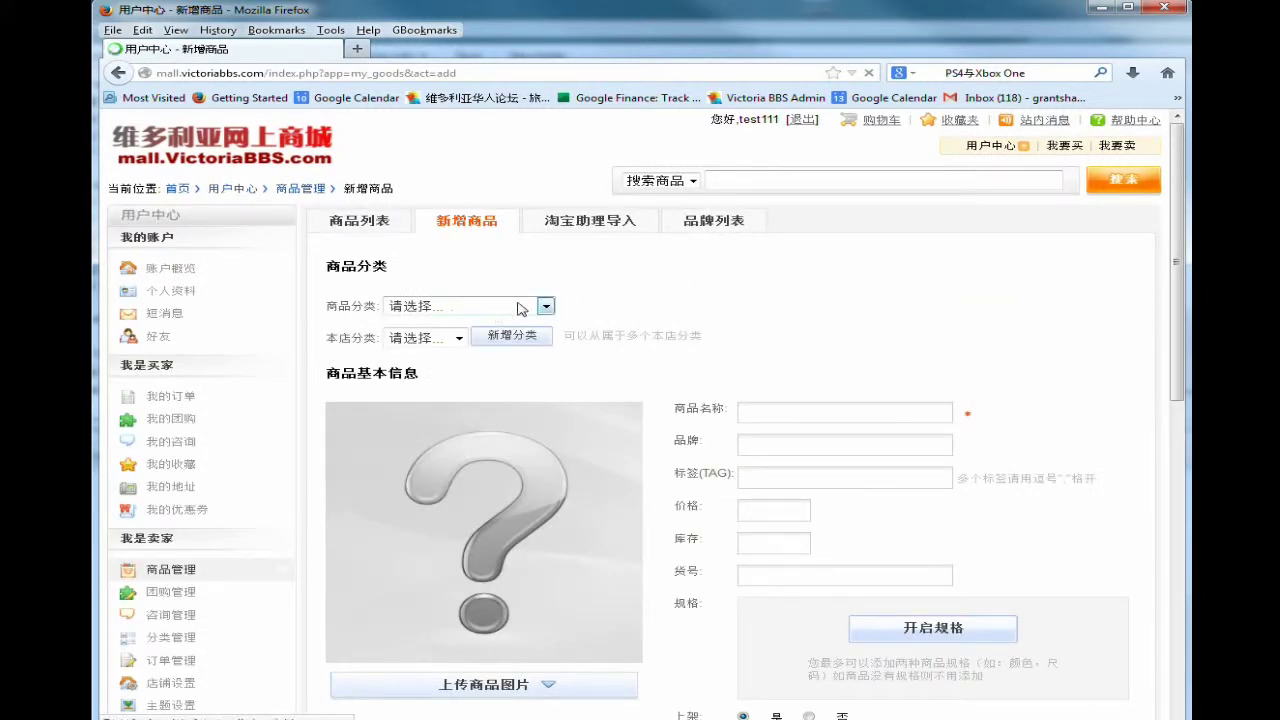
pyautogui.click(525, 306)
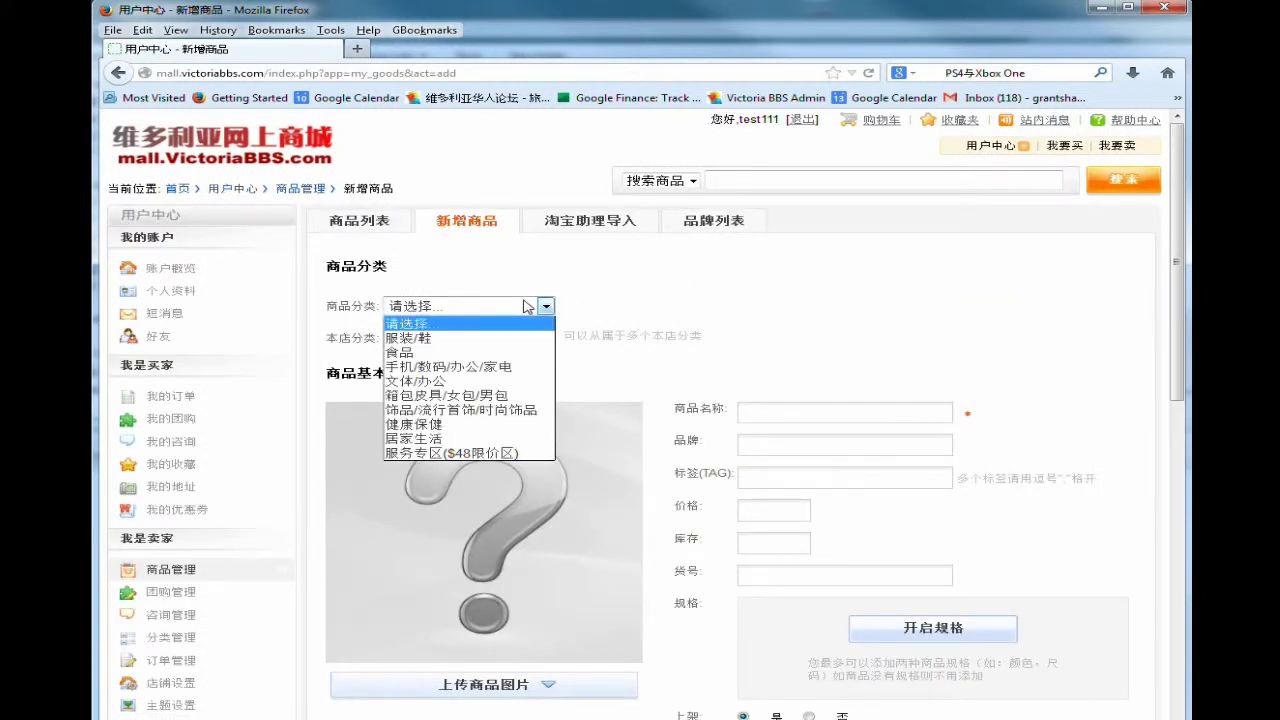
pyautogui.click(482, 424)
pyautogui.click(458, 338)
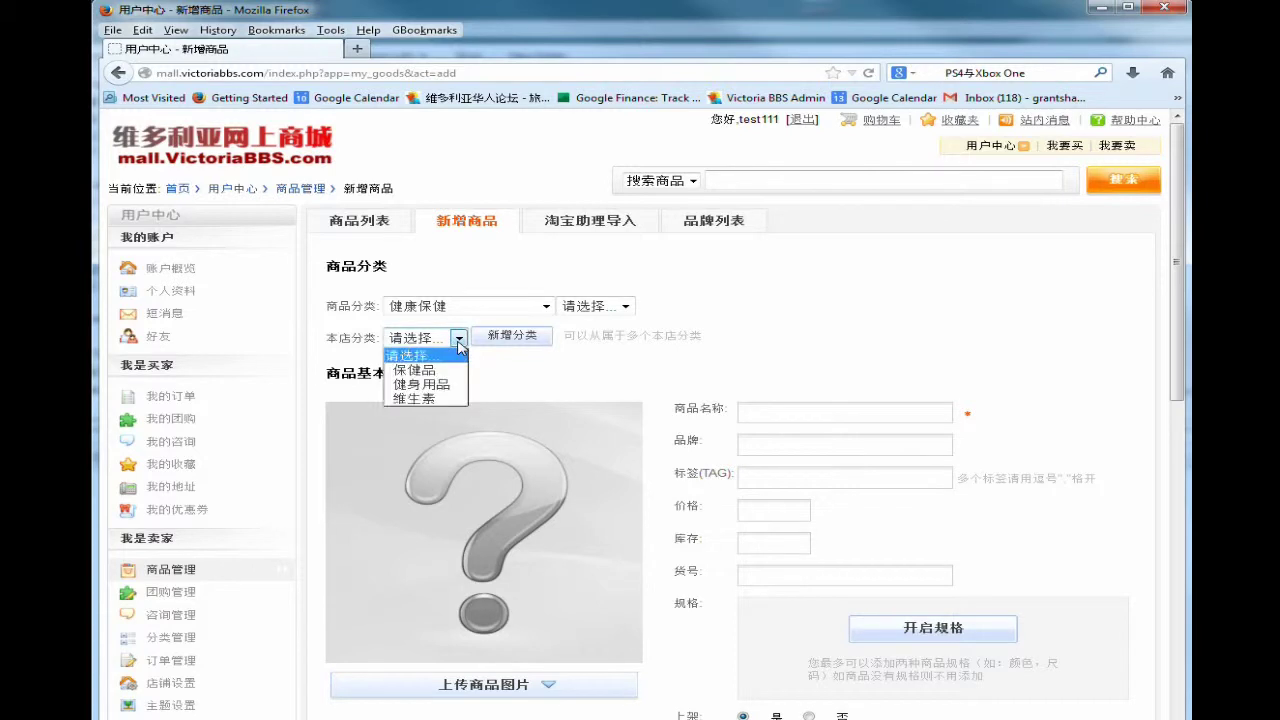
pyautogui.click(428, 398)
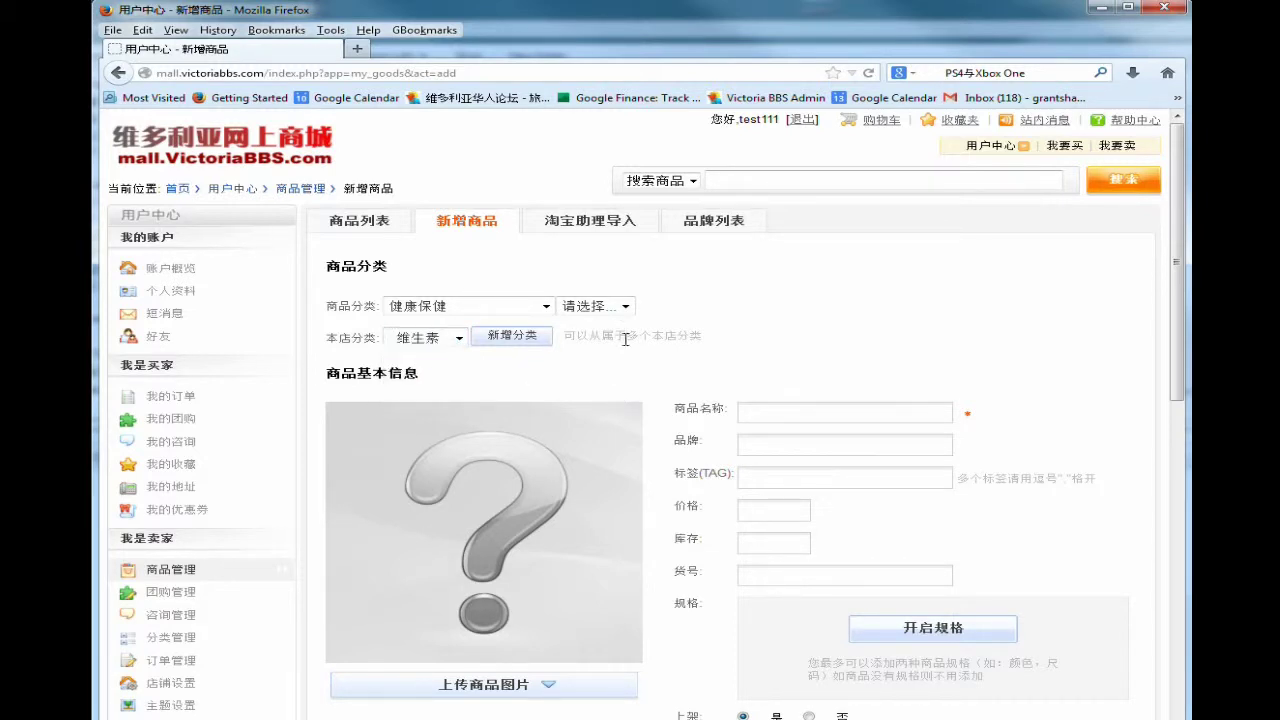
pyautogui.click(625, 307)
pyautogui.click(612, 338)
# Enter the product name 复合维生素 and the brand ABCD.
pyautogui.click(820, 412)
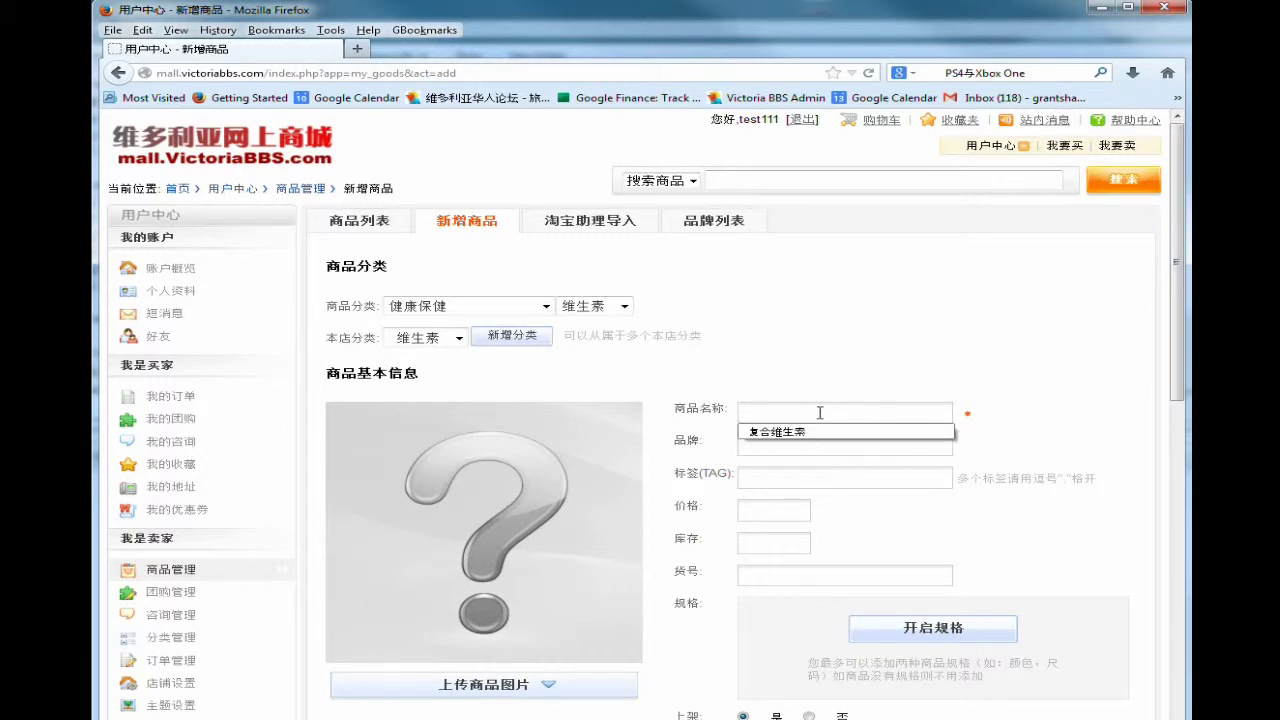
pyautogui.click(804, 432)
pyautogui.click(792, 443)
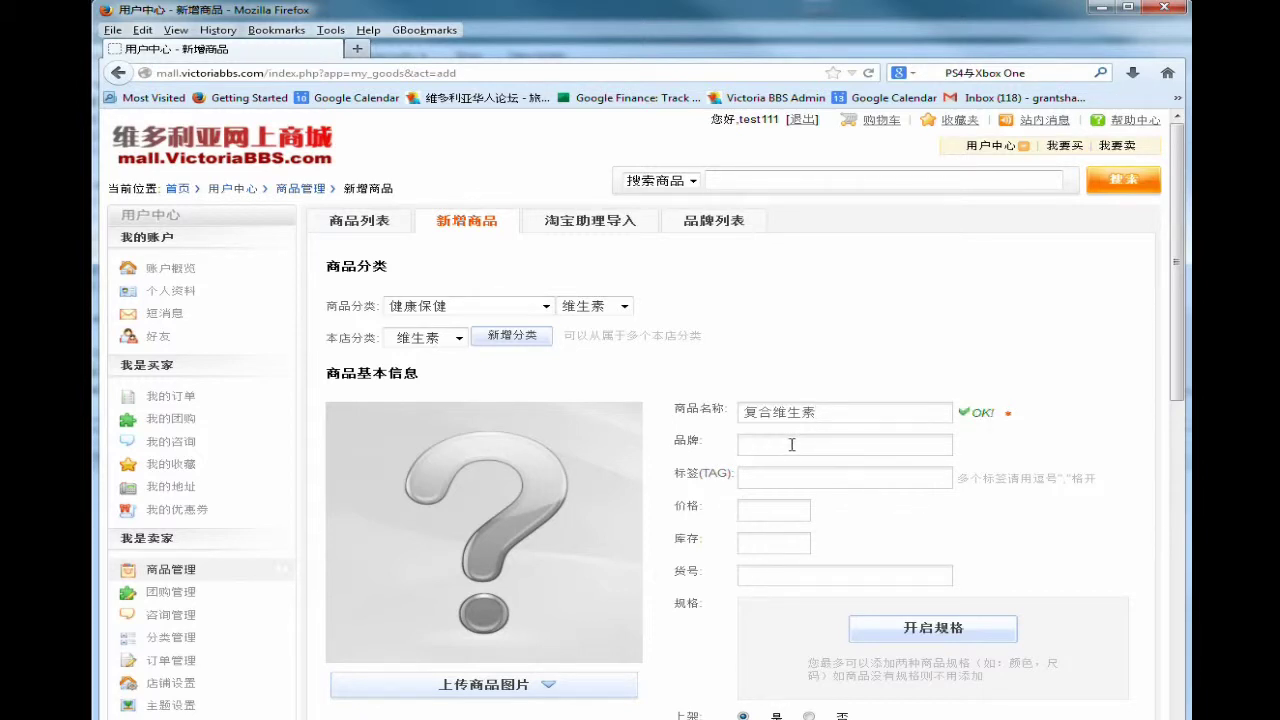
pyautogui.write('ABC')
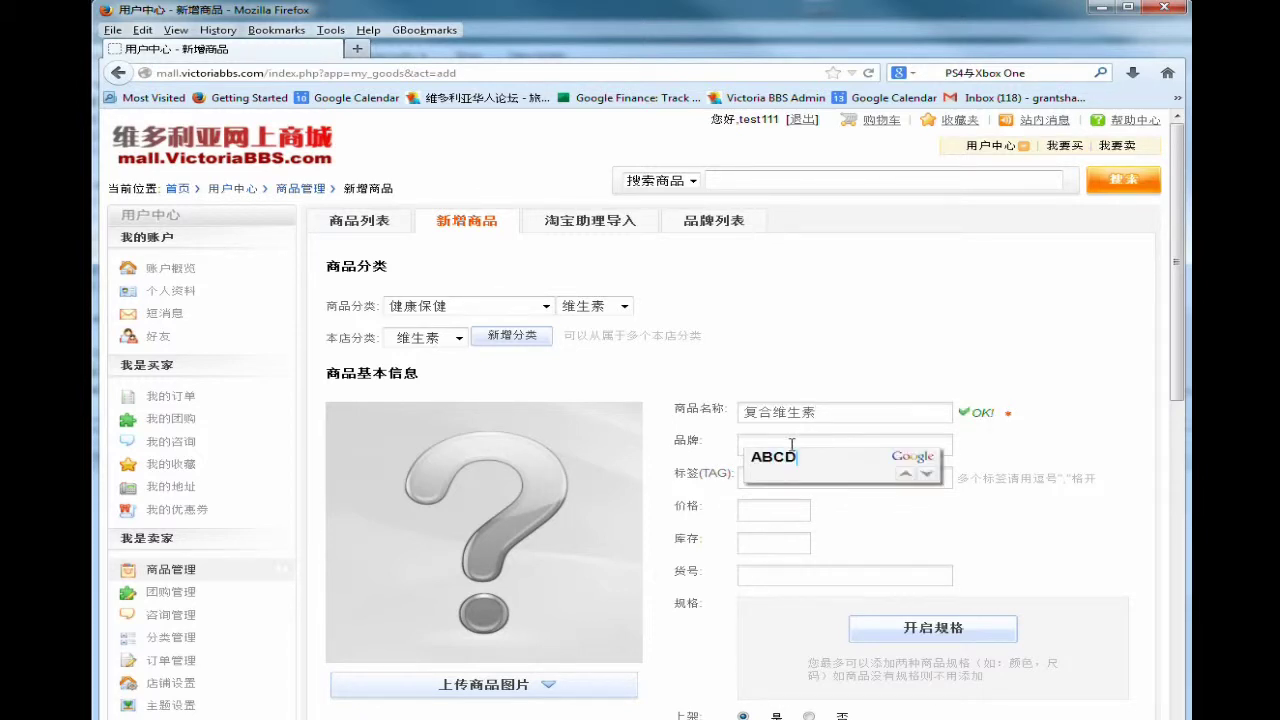
pyautogui.write('D')
pyautogui.press('Return')
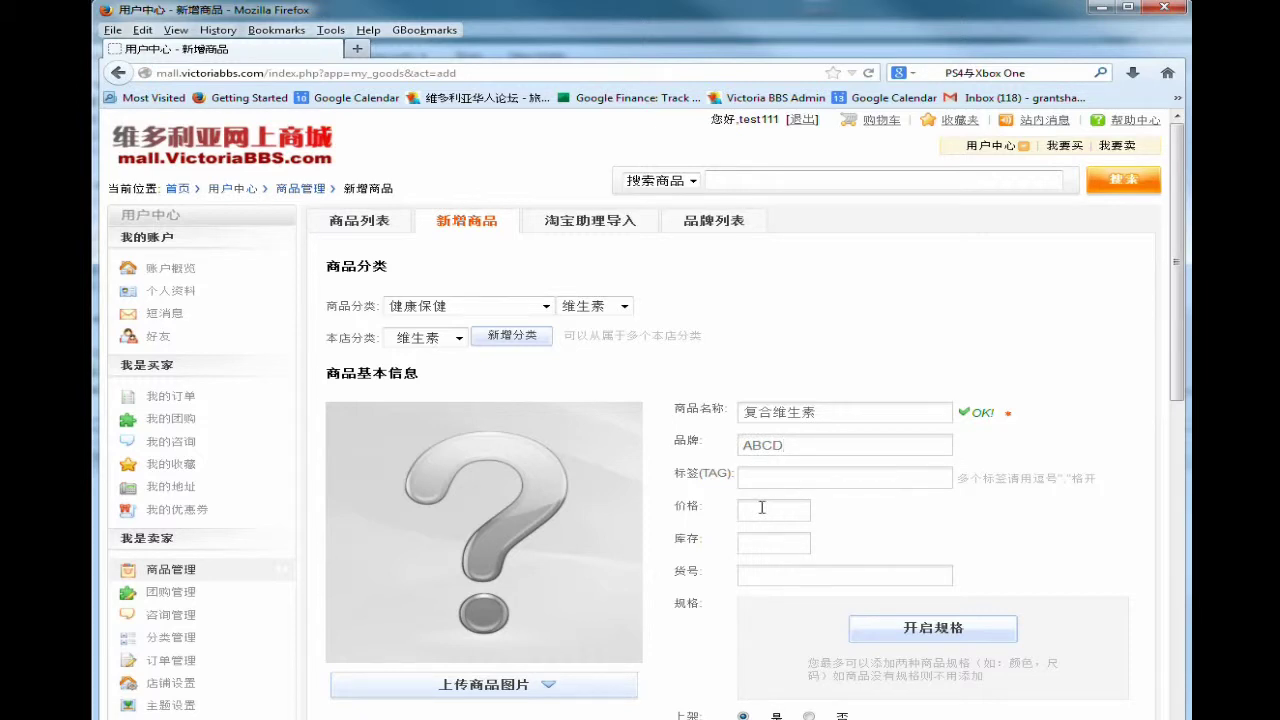
# Set price 15, stock 5 and item number 234-67 for the product.
pyautogui.click(762, 507)
pyautogui.write('15')
pyautogui.press('Return')
pyautogui.click(762, 535)
pyautogui.write('5')
pyautogui.click(760, 571)
pyautogui.write('234-67')
pyautogui.scroll(-3, 758, 625)
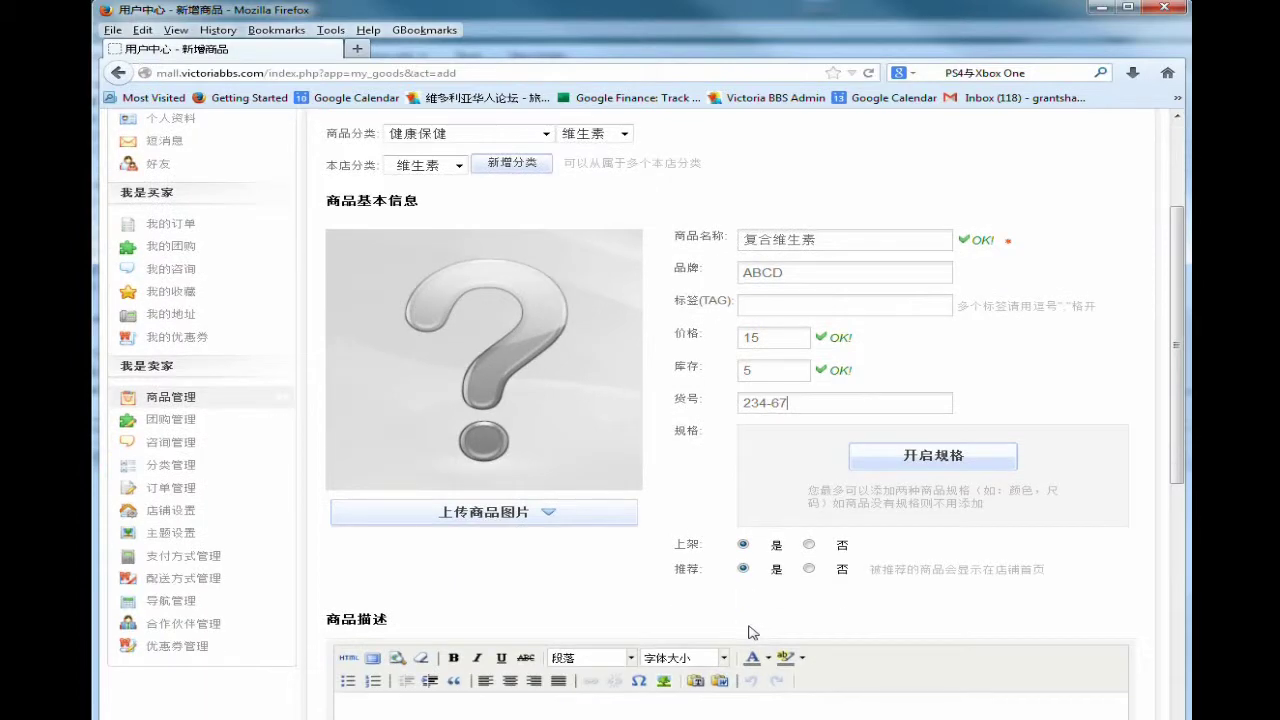
# Write 详细产品介绍 in the 商品描述 field using pinyin input.
pyautogui.scroll(-3, 740, 620)
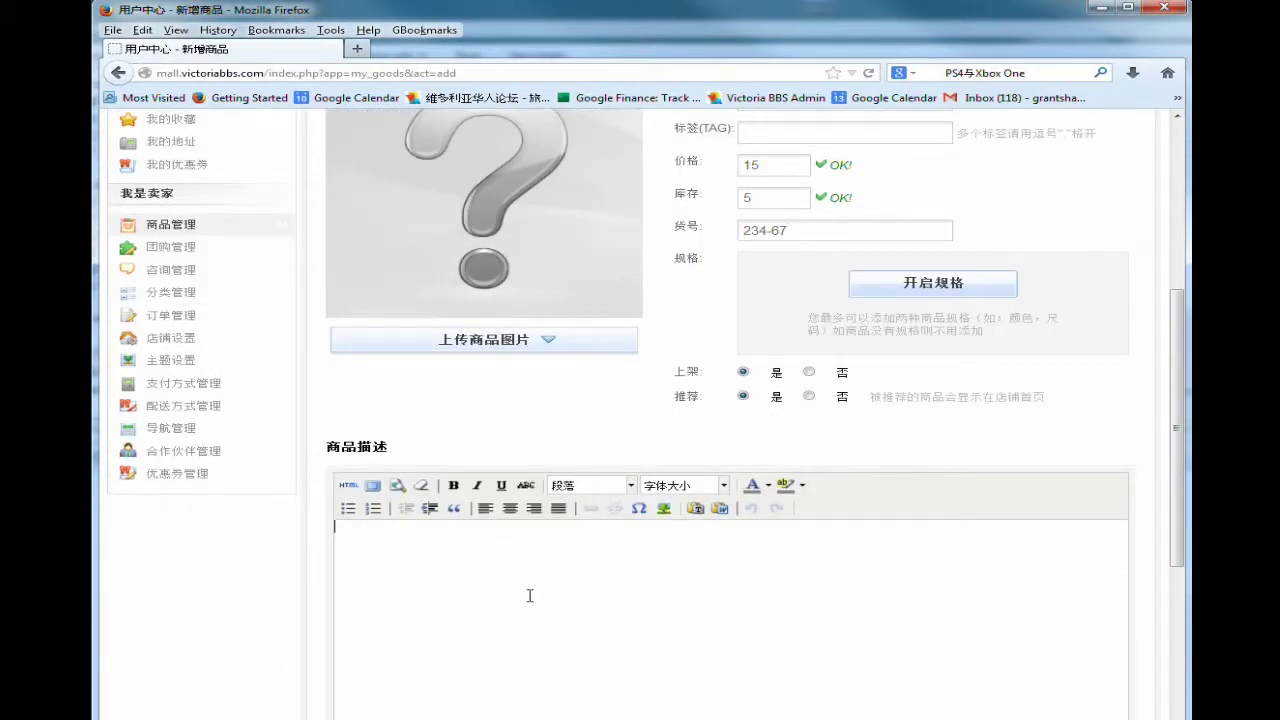
pyautogui.click(530, 596)
pyautogui.write('j')
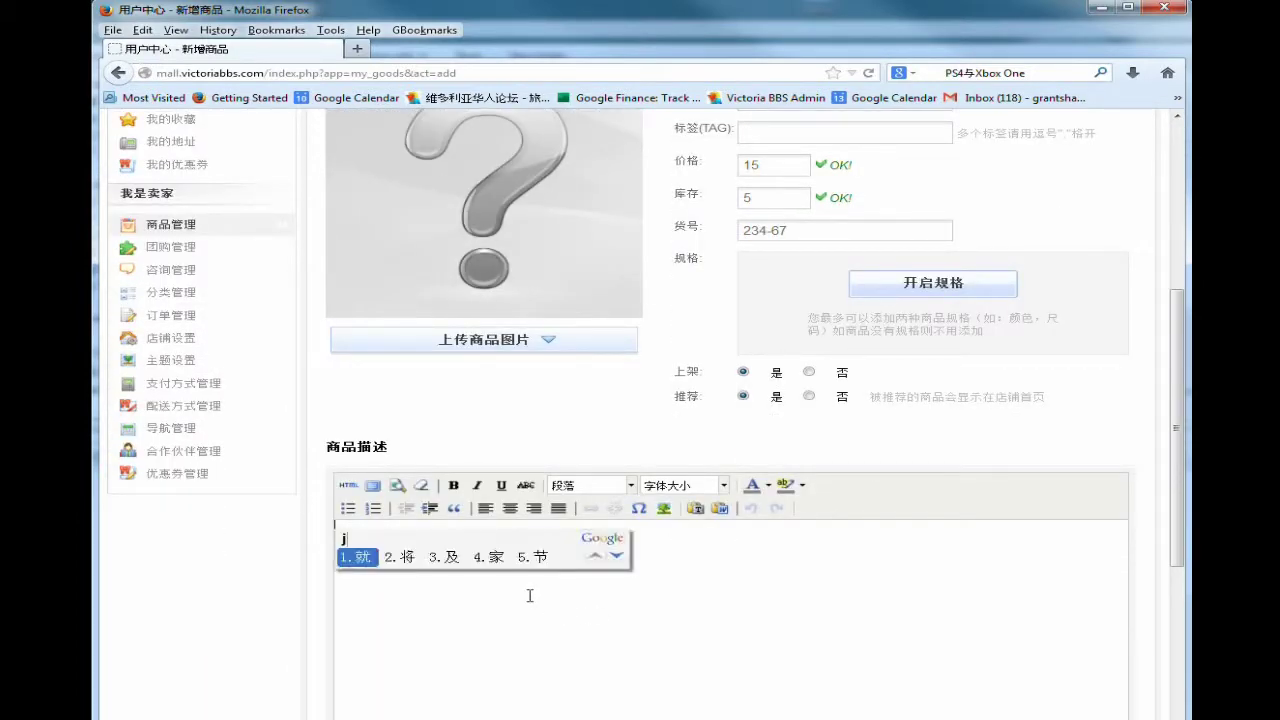
pyautogui.press('BackSpace')
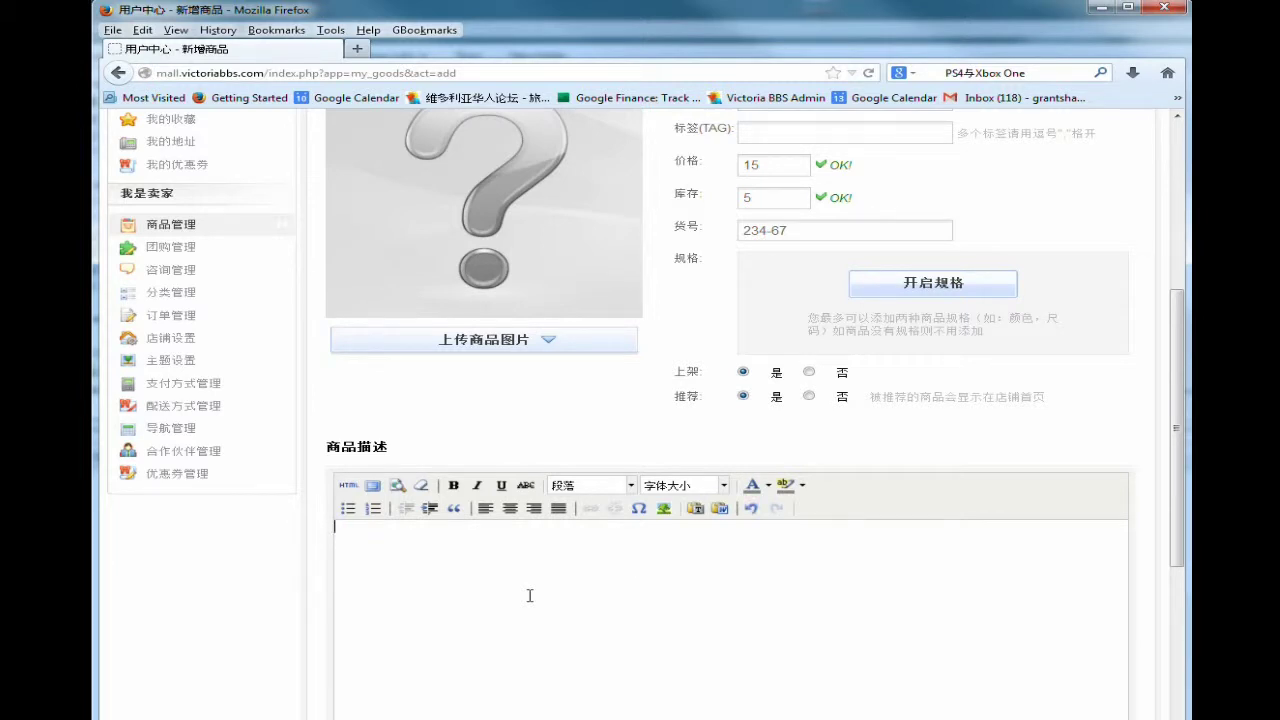
pyautogui.write('fue')
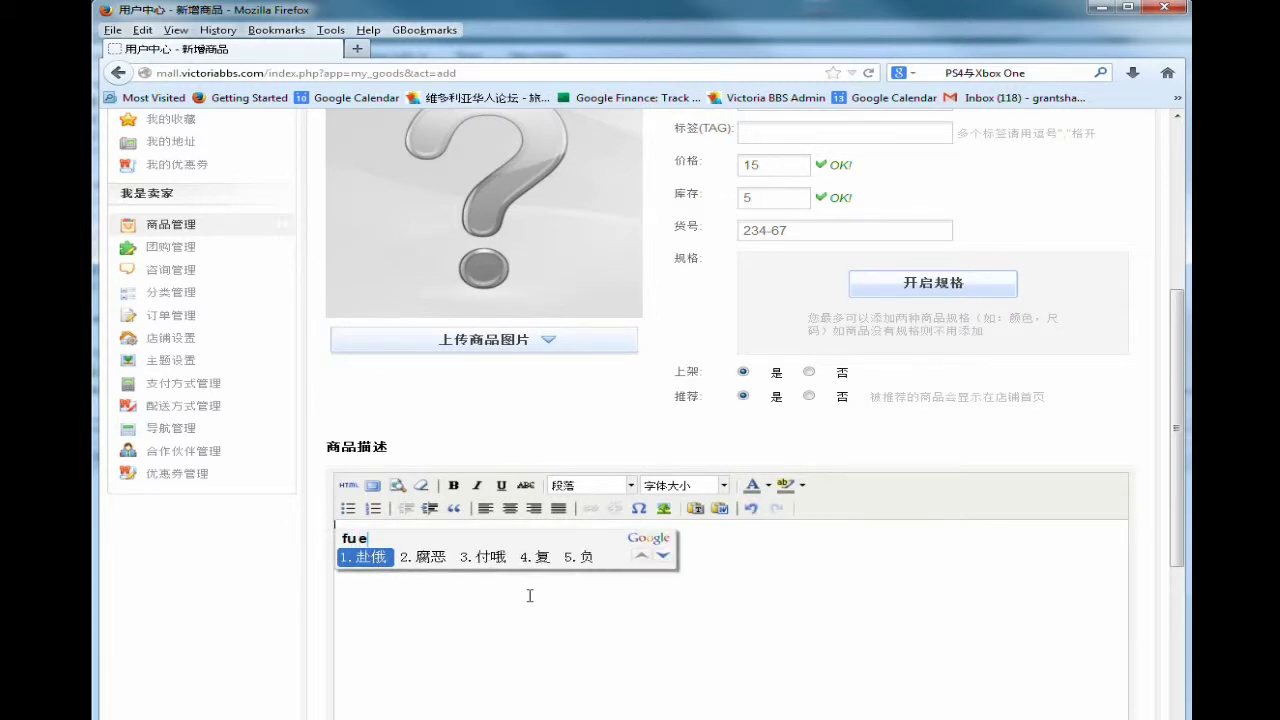
pyautogui.press('BackSpace')
pyautogui.press('BackSpace')
pyautogui.press('BackSpace')
pyautogui.write('xiangxi')
pyautogui.press('space')
pyautogui.write('chanpin')
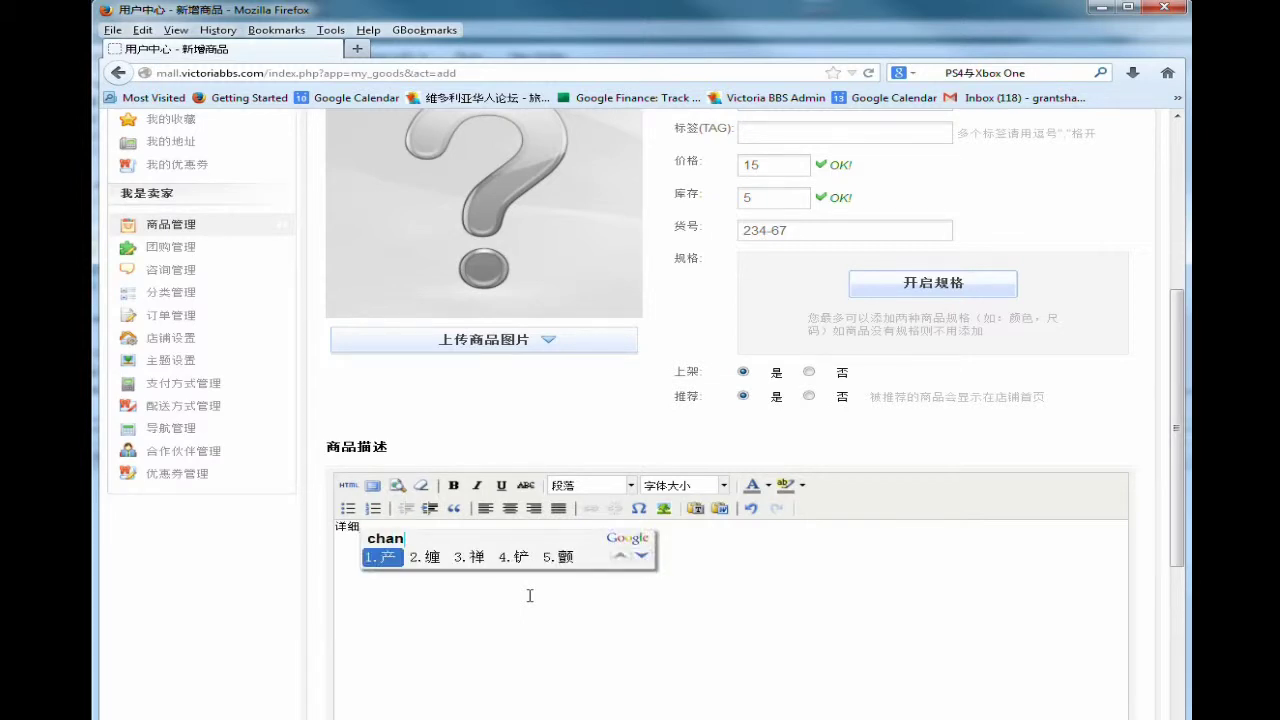
pyautogui.press('space')
pyautogui.write('jie s')
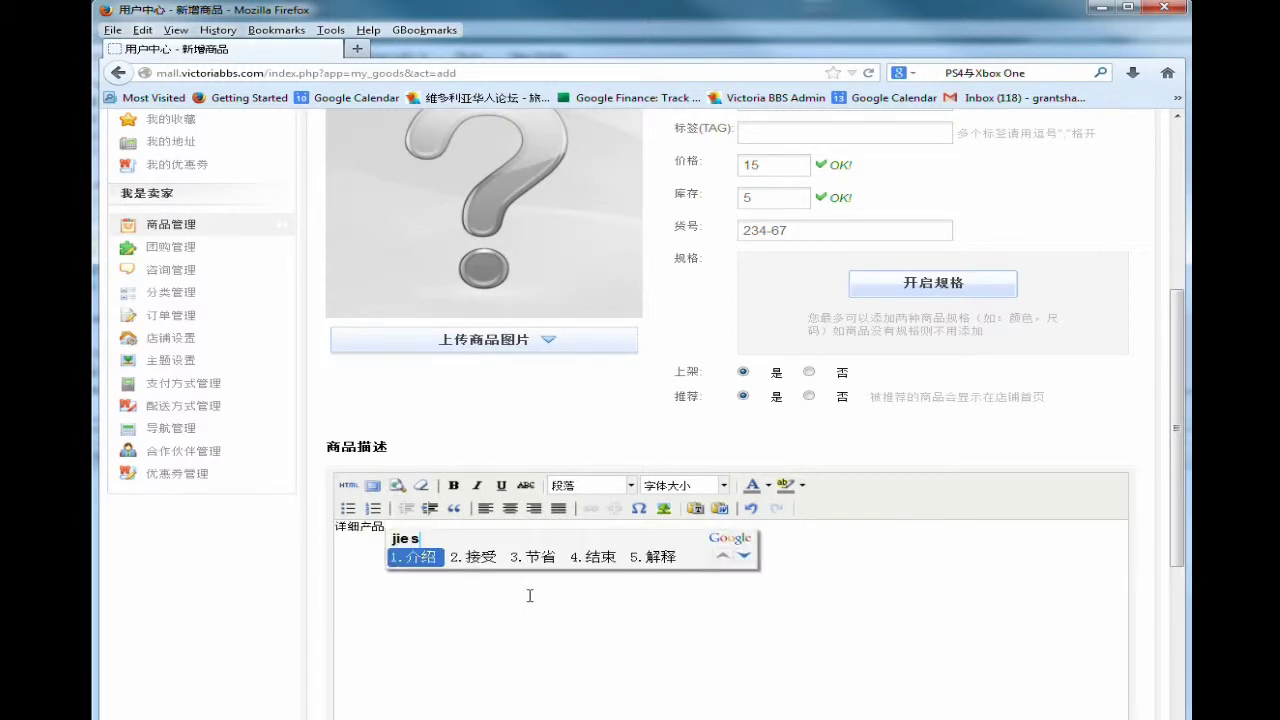
pyautogui.press('space')
# Batch-upload vitamin.jpg into the description and submit the new product.
pyautogui.scroll(-5, 530, 595)
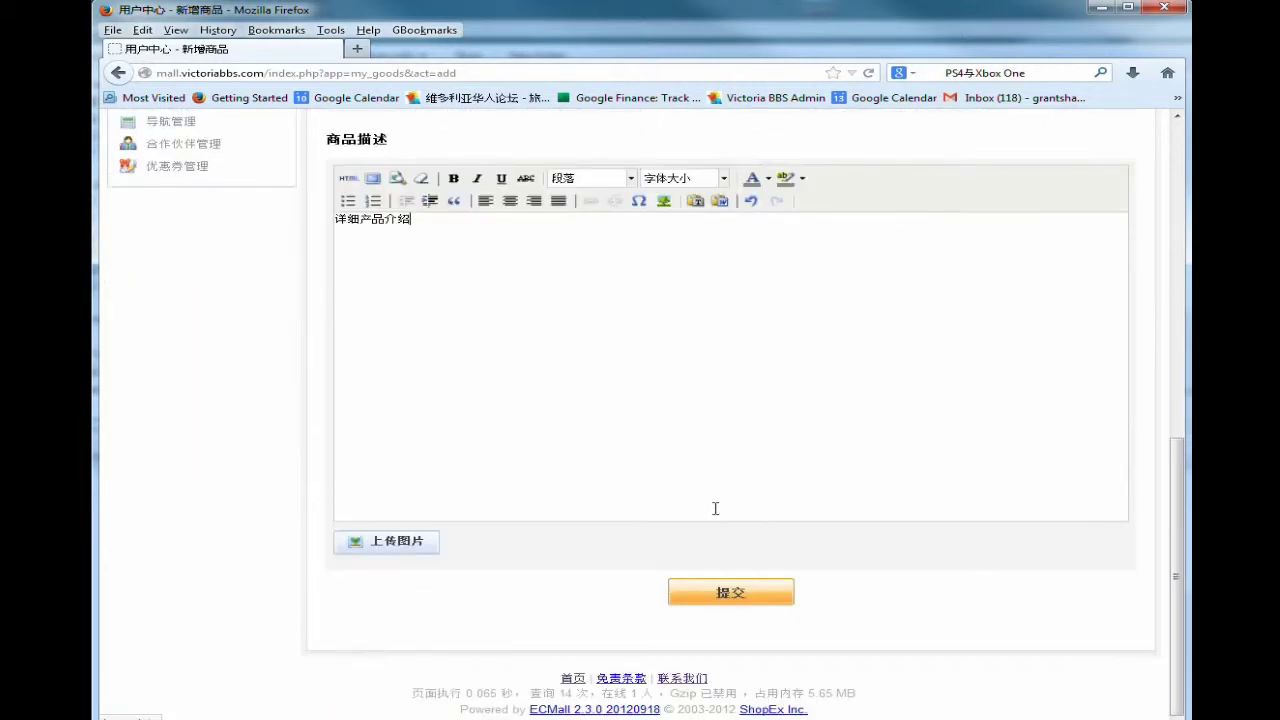
pyautogui.click(414, 543)
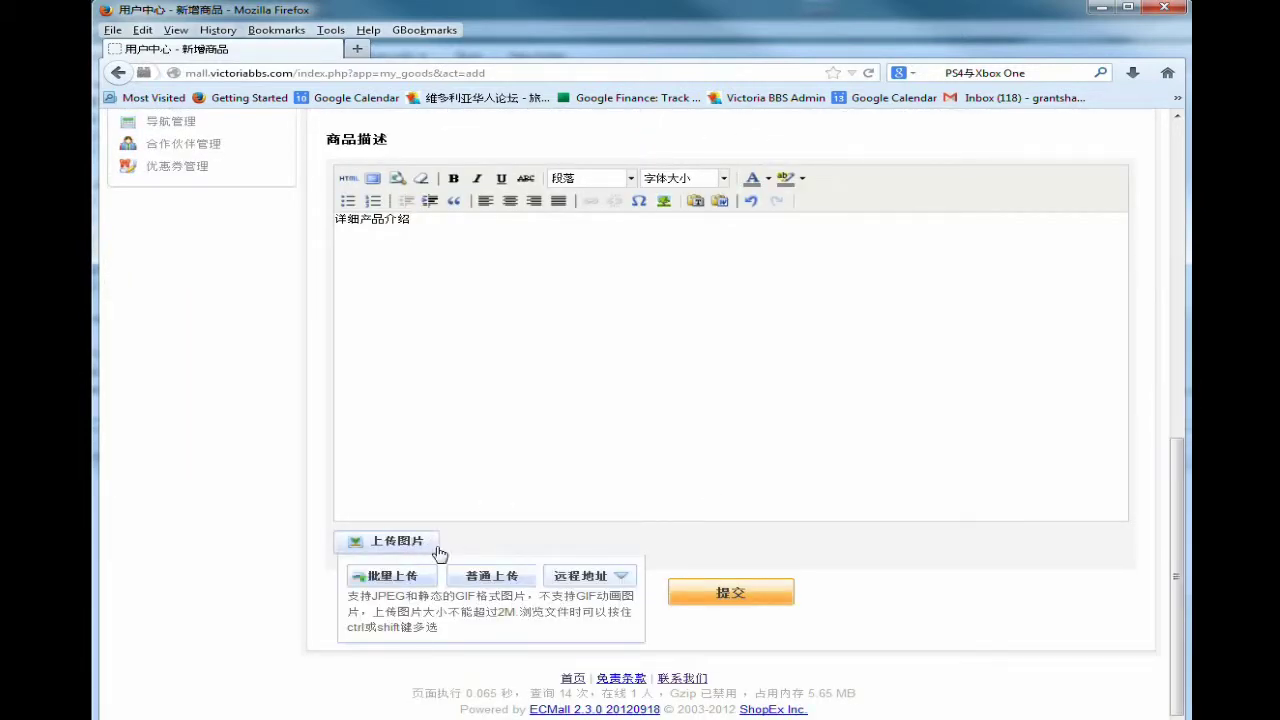
pyautogui.click(413, 578)
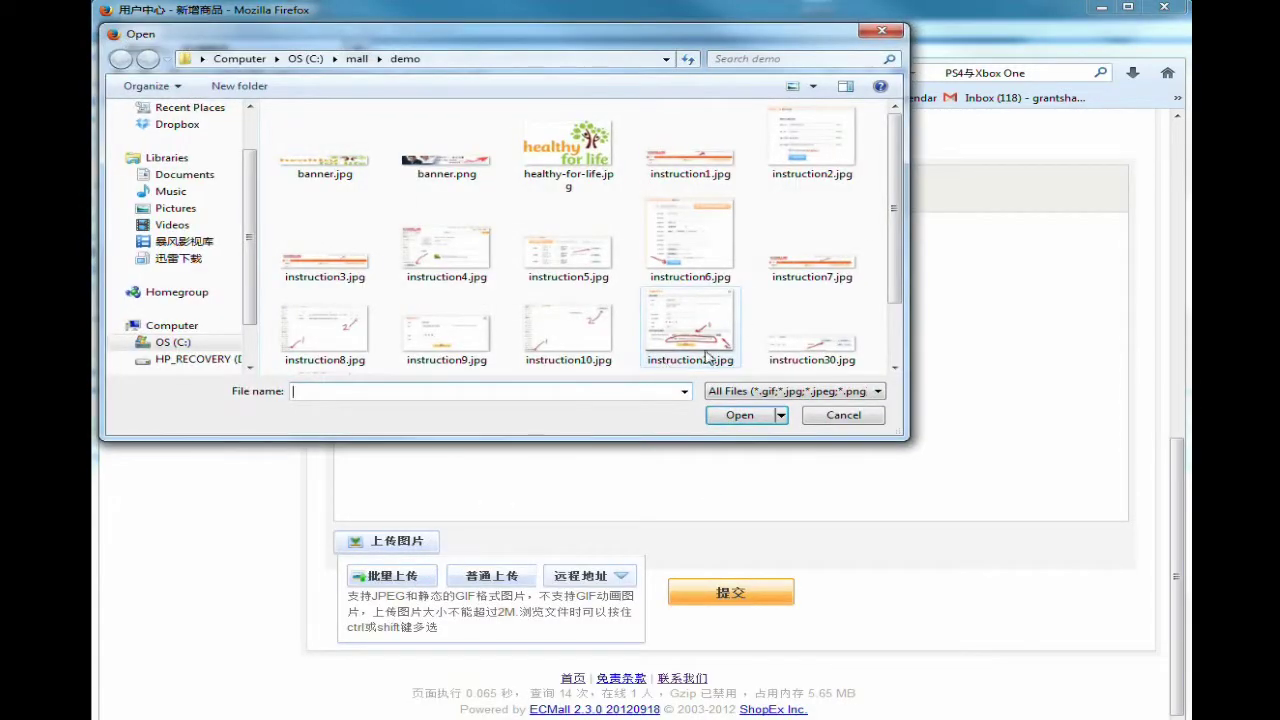
pyautogui.moveTo(894, 208); pyautogui.dragTo(897, 312)
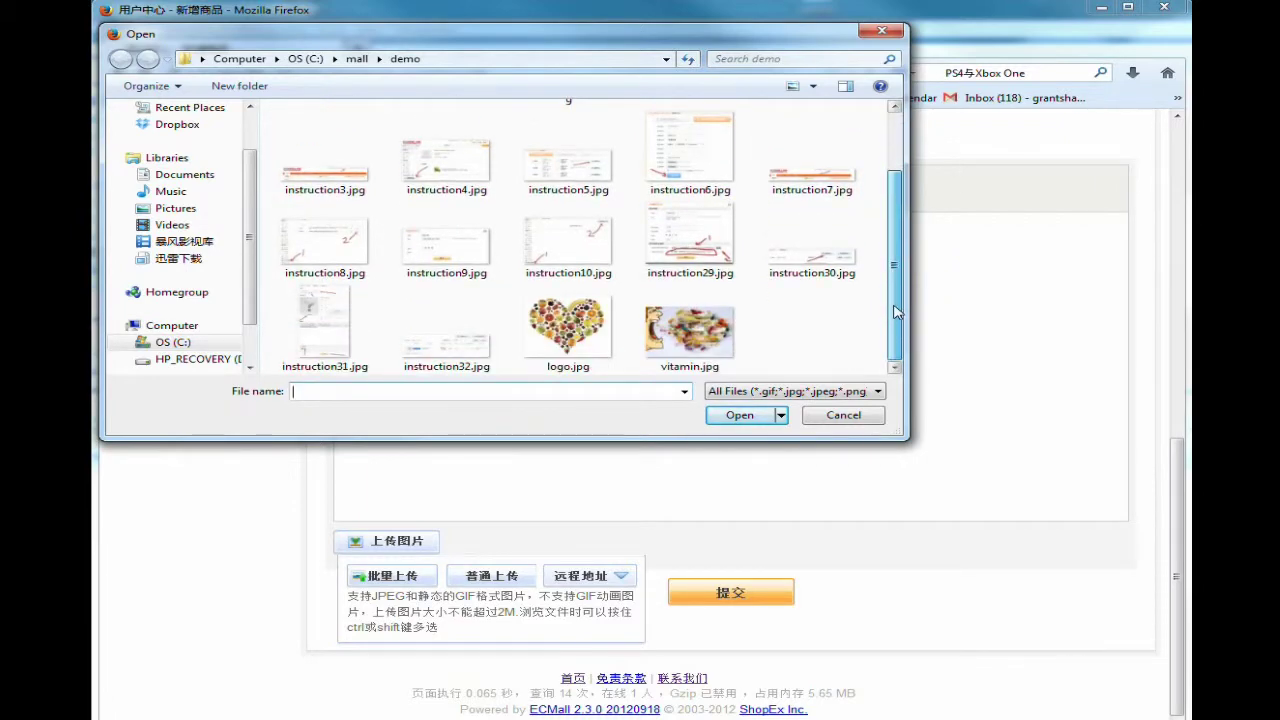
pyautogui.click(690, 330)
pyautogui.click(740, 415)
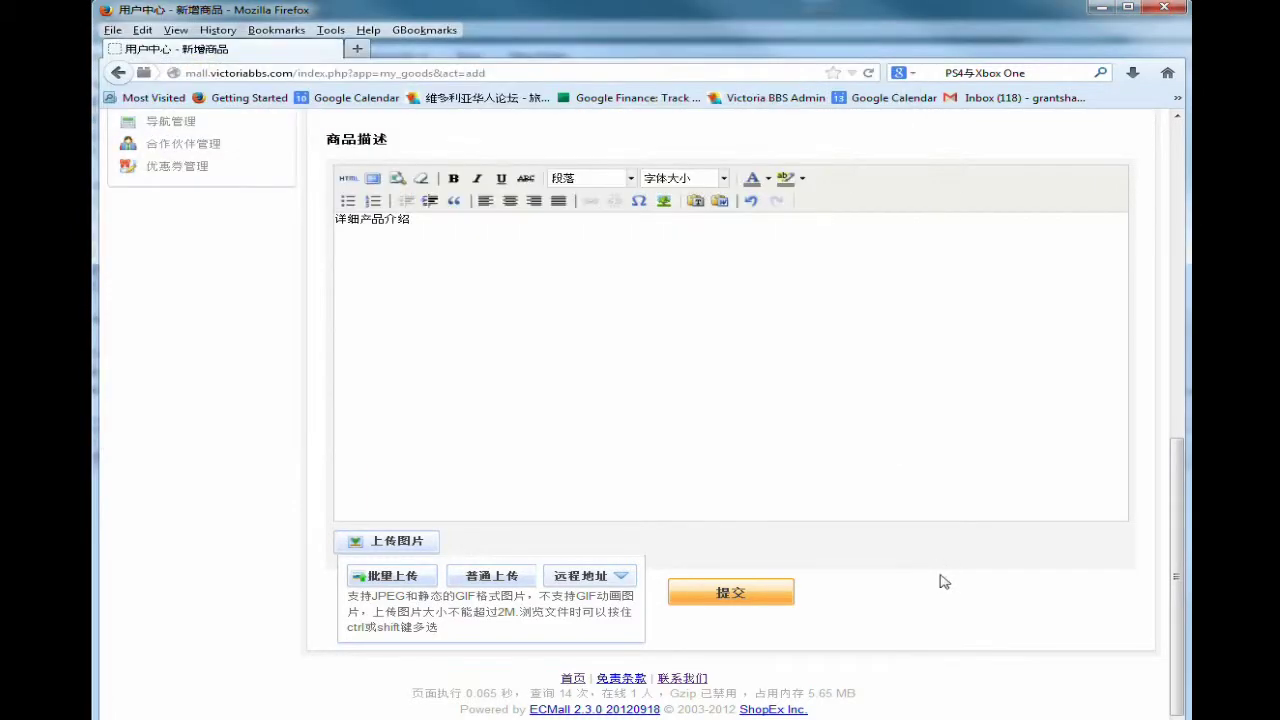
pyautogui.scroll(-2, 880, 555)
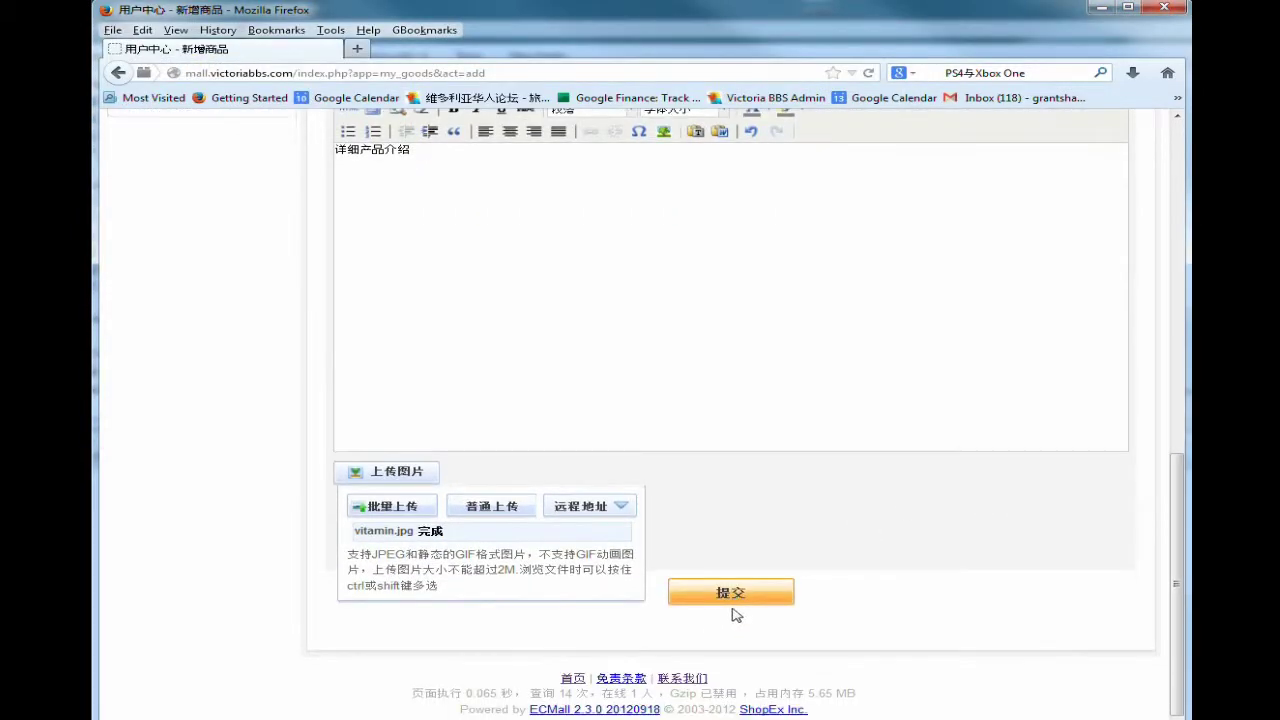
pyautogui.click(732, 594)
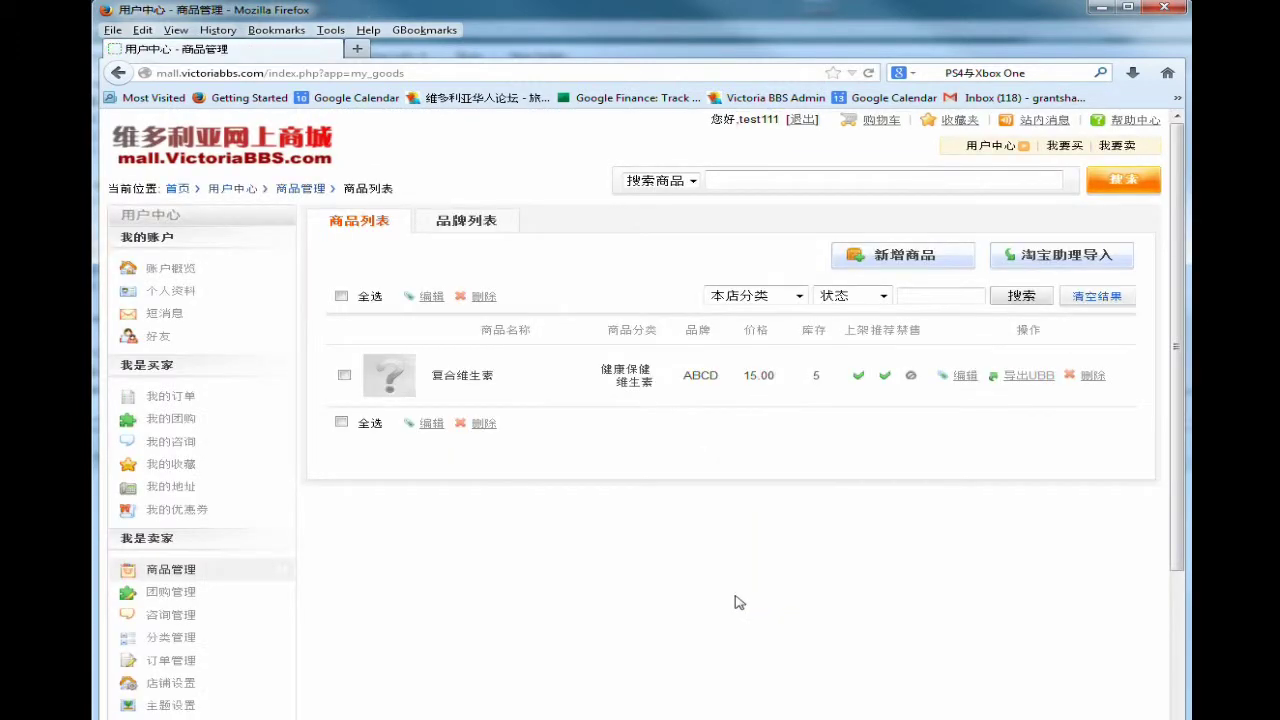
# Check the product list showing 复合维生素, then go to 店铺设置 in the seller sidebar.
pyautogui.scroll(3, 622, 394)
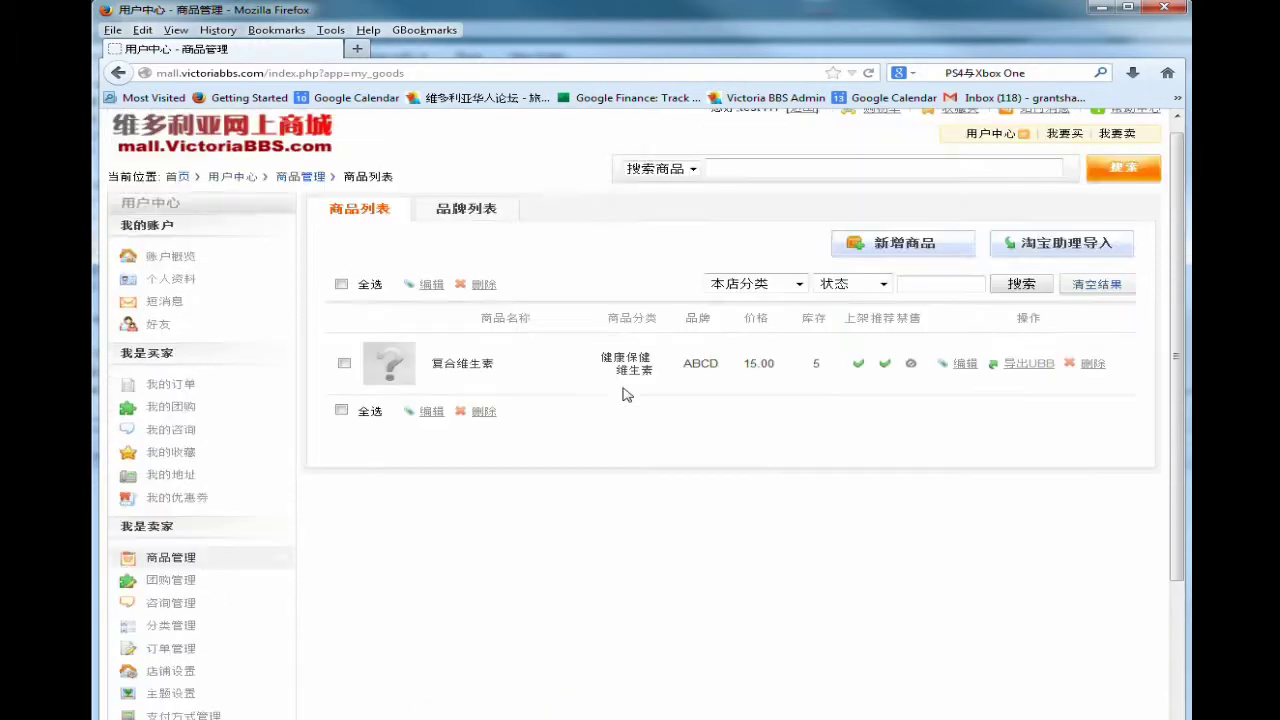
pyautogui.scroll(-3, 648, 405)
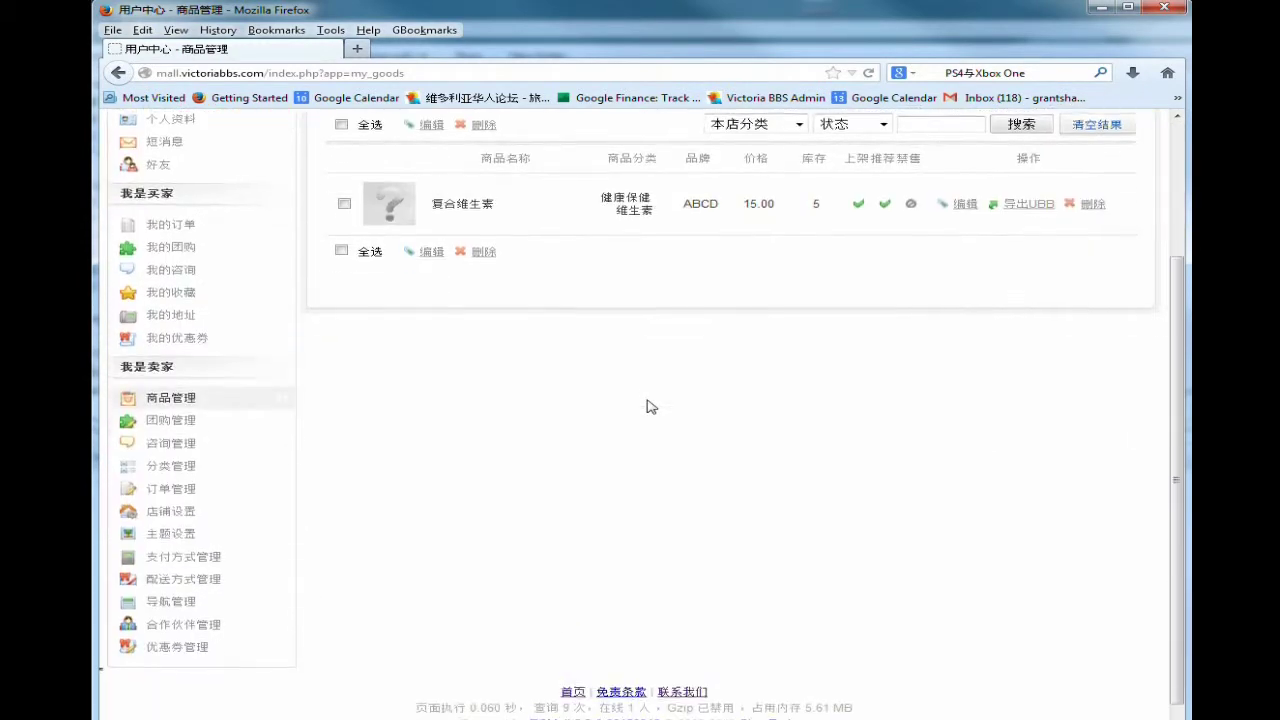
pyautogui.scroll(3, 390, 493)
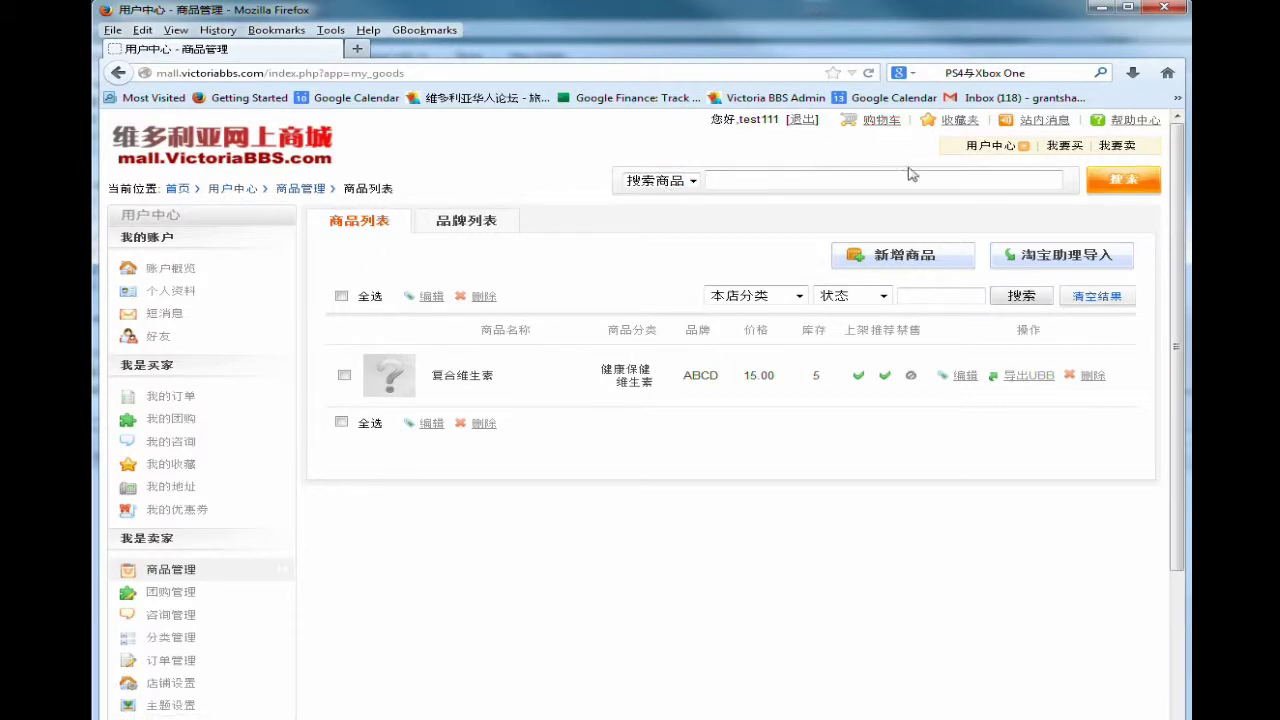
pyautogui.moveTo(979, 153)
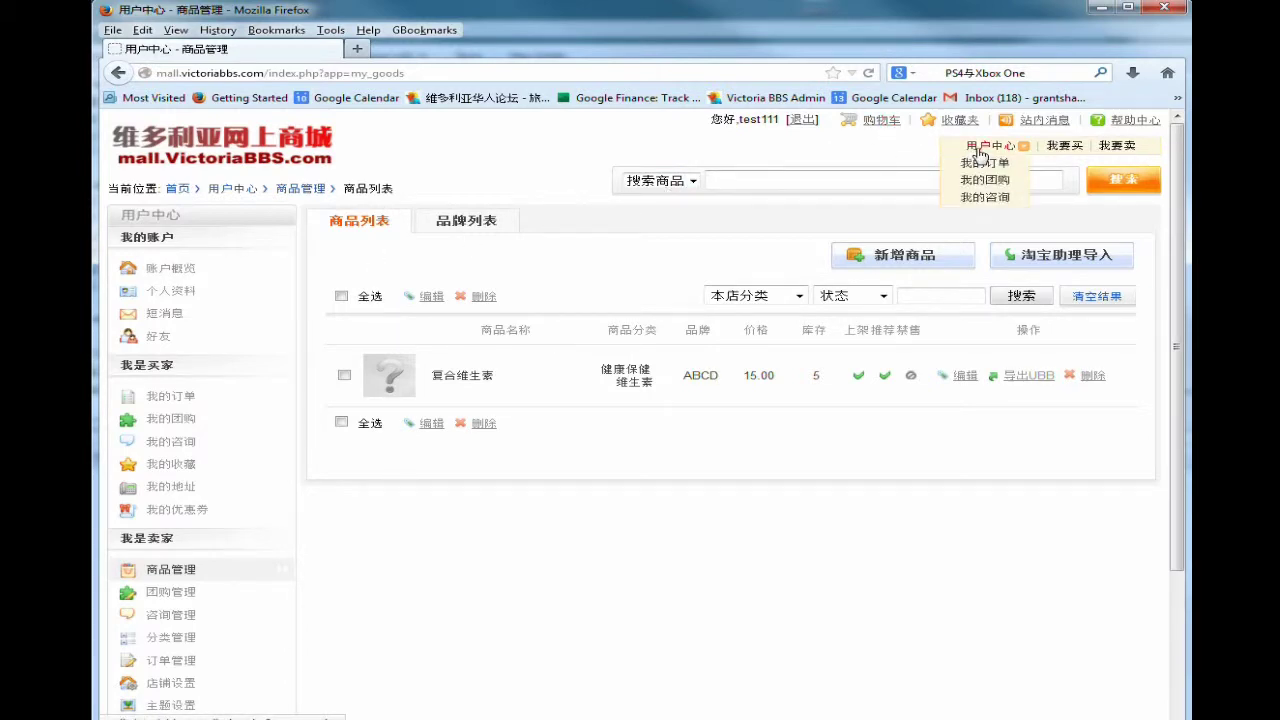
pyautogui.scroll(-3, 997, 490)
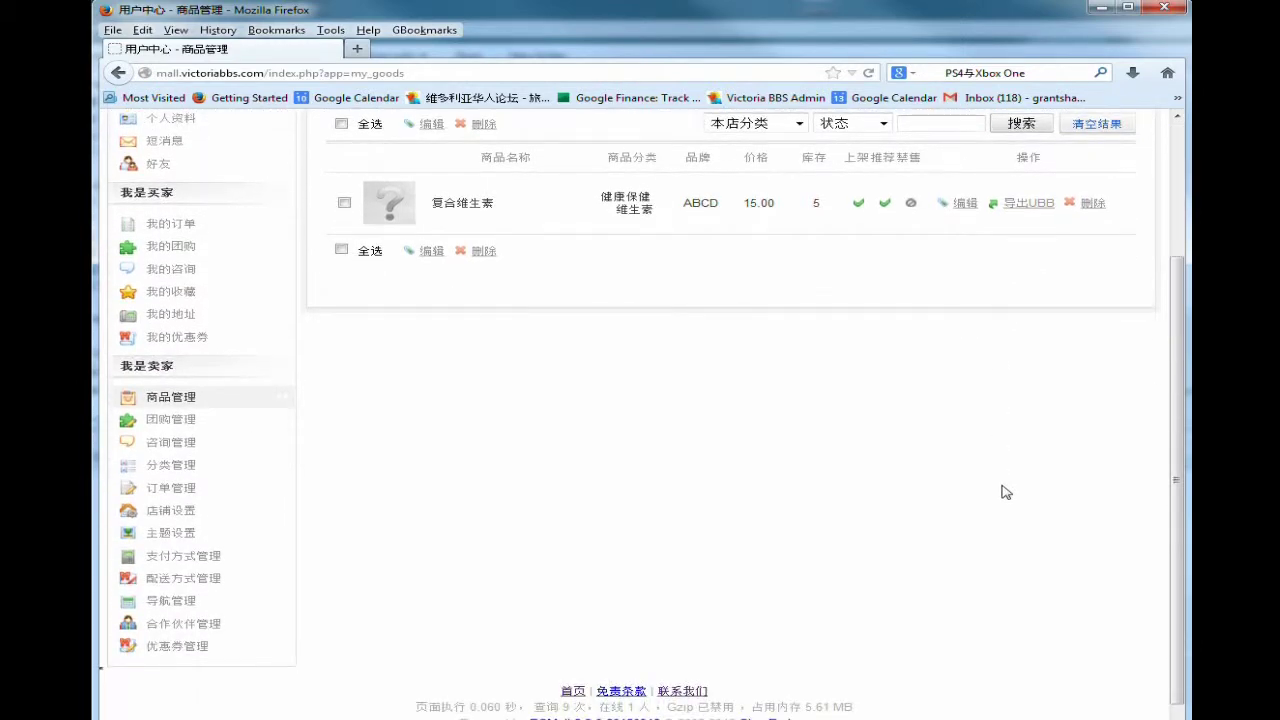
pyautogui.click(181, 498)
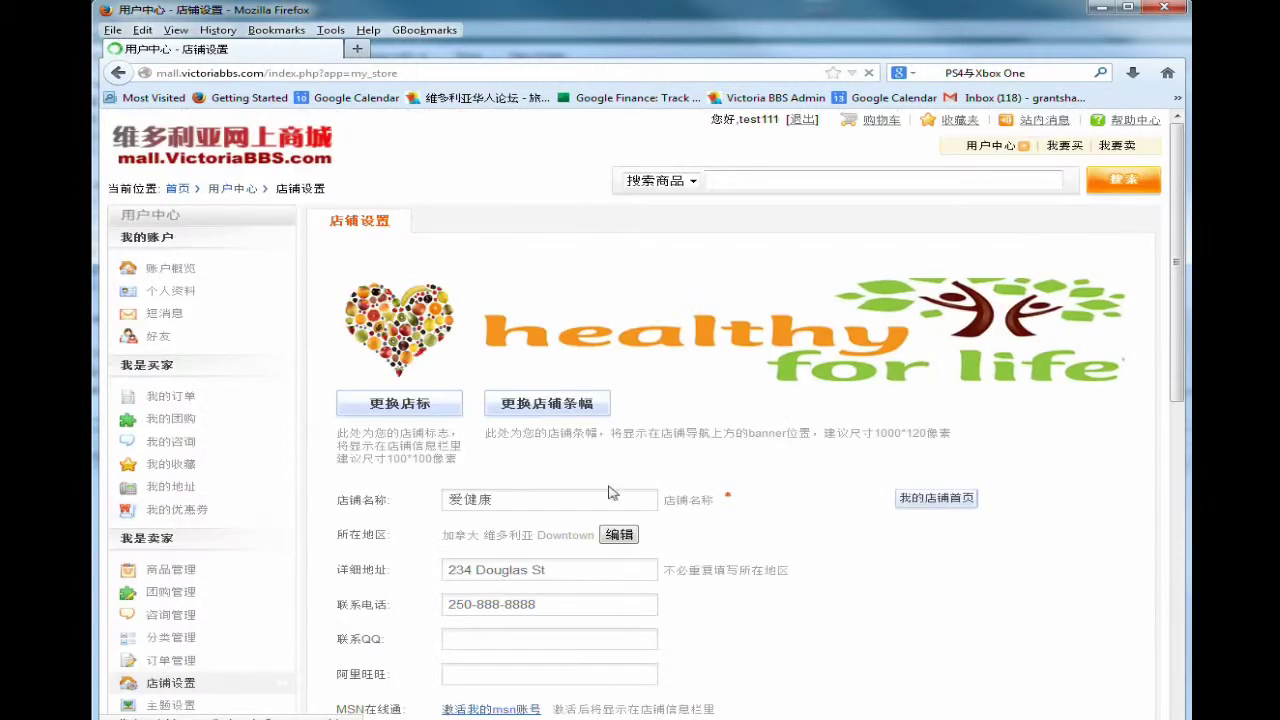
# Review the public storefront's healthy for life banner, logo and vitamin product, then switch to 用户中心.
pyautogui.click(937, 500)
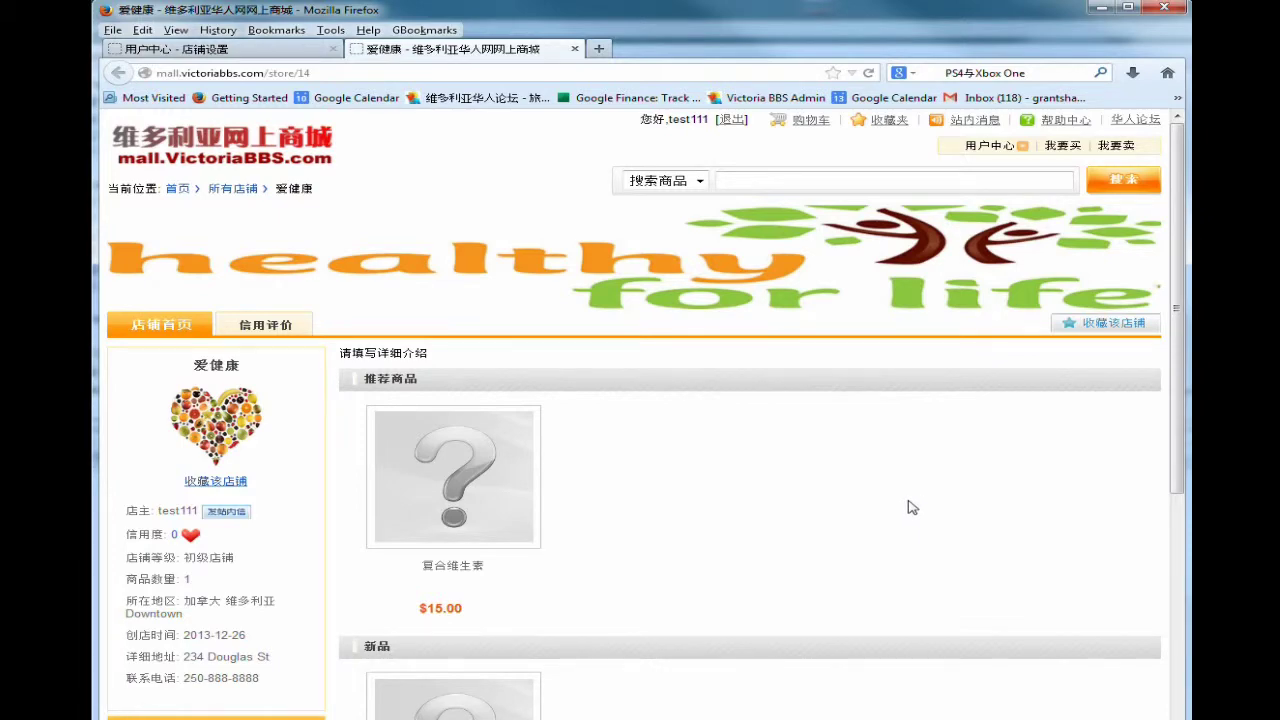
pyautogui.scroll(-5, 912, 507)
pyautogui.scroll(5, 911, 507)
pyautogui.moveTo(1000, 146)
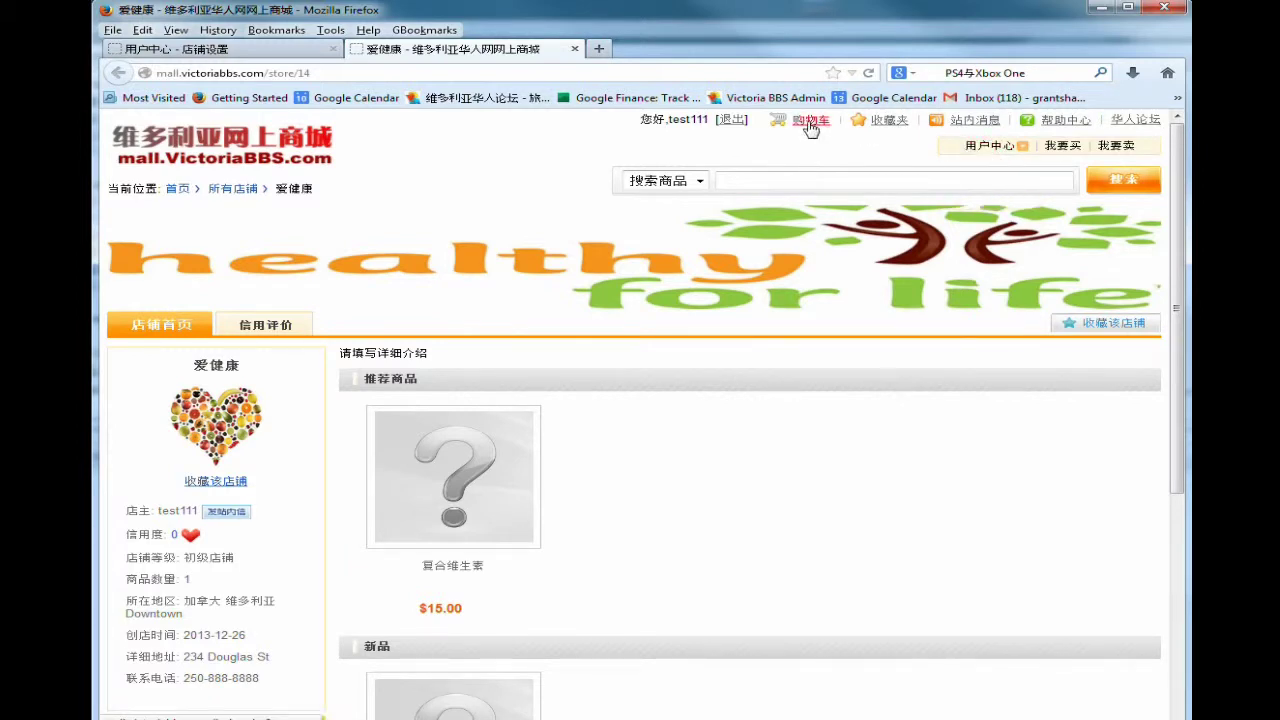
pyautogui.scroll(-2, 709, 471)
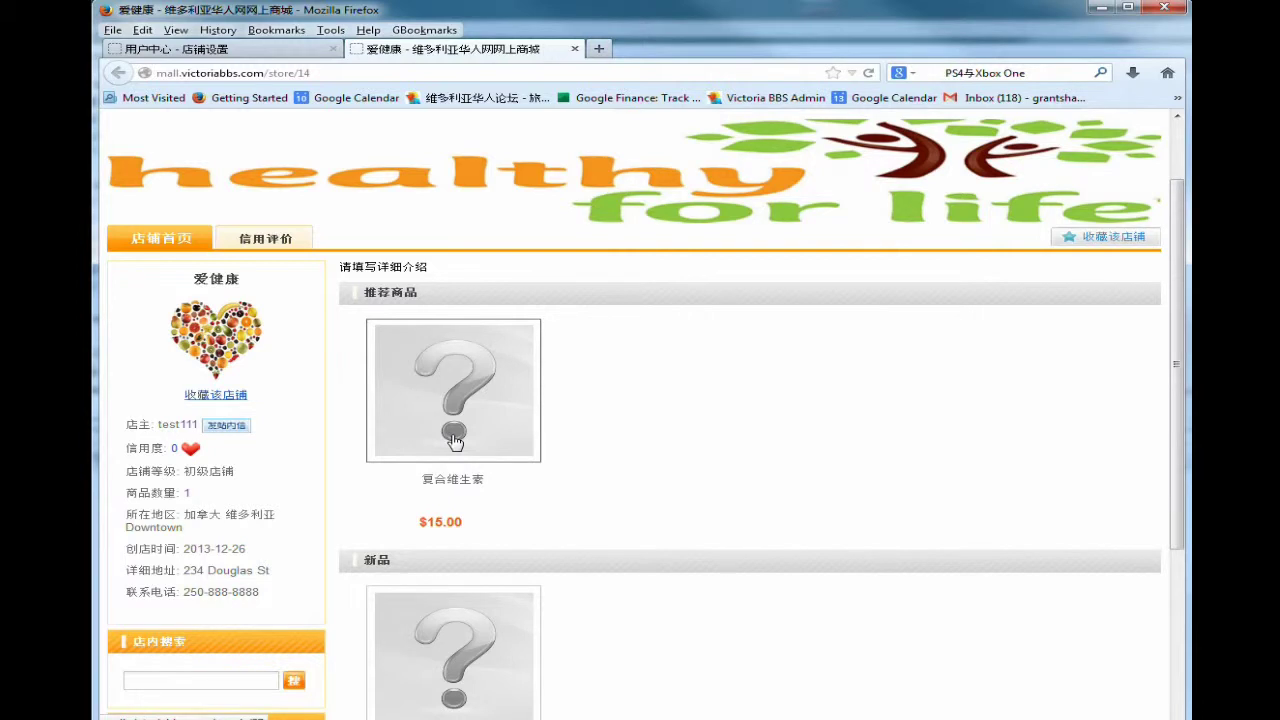
pyautogui.scroll(2, 686, 437)
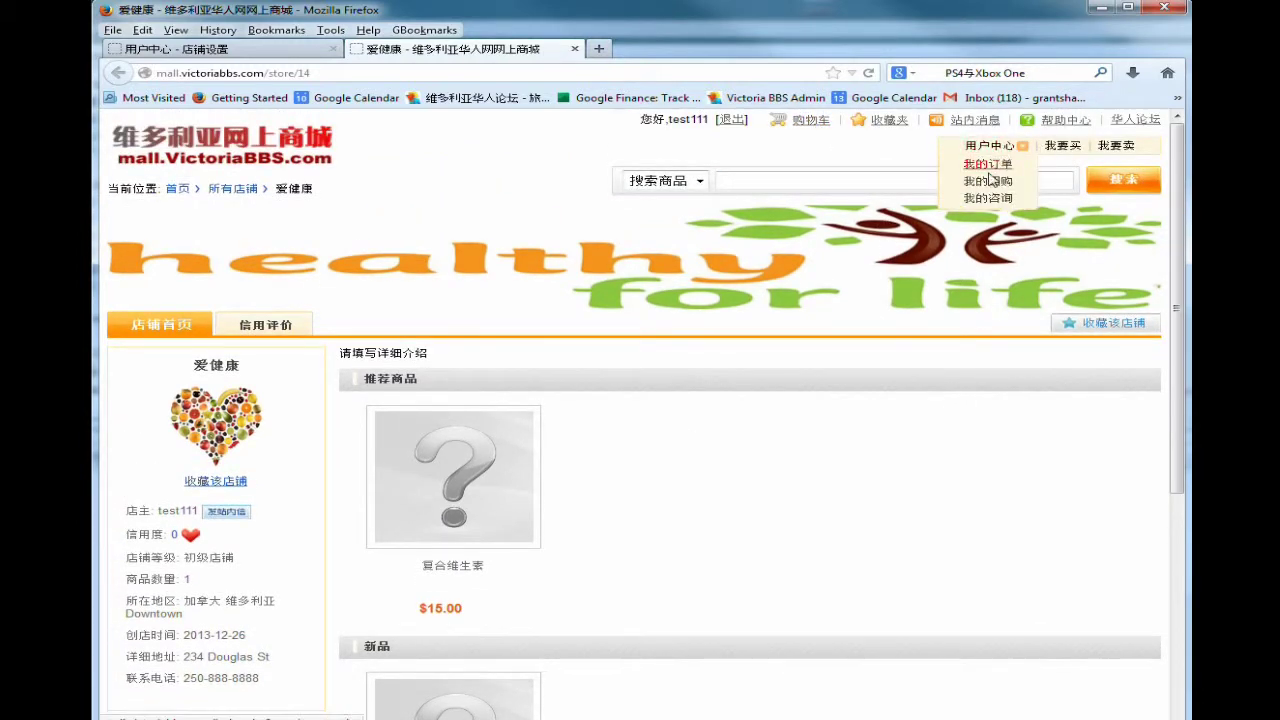
pyautogui.click(990, 148)
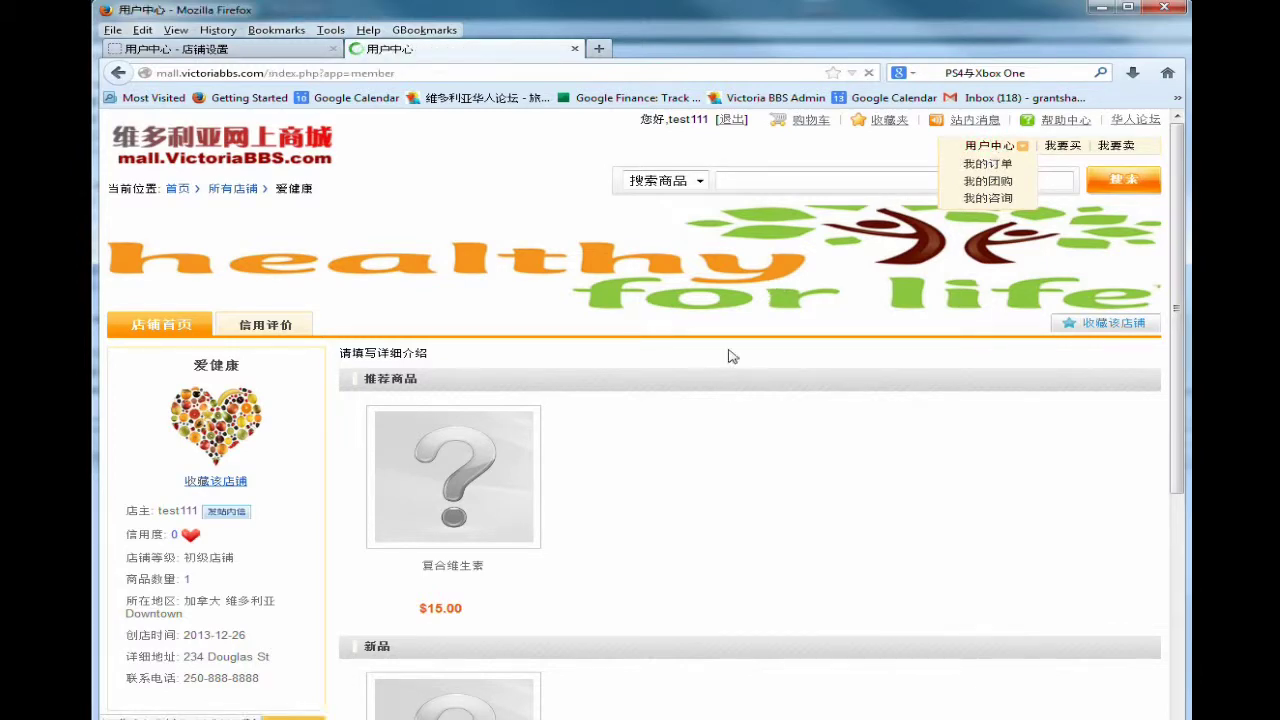
pyautogui.scroll(-3, 600, 410)
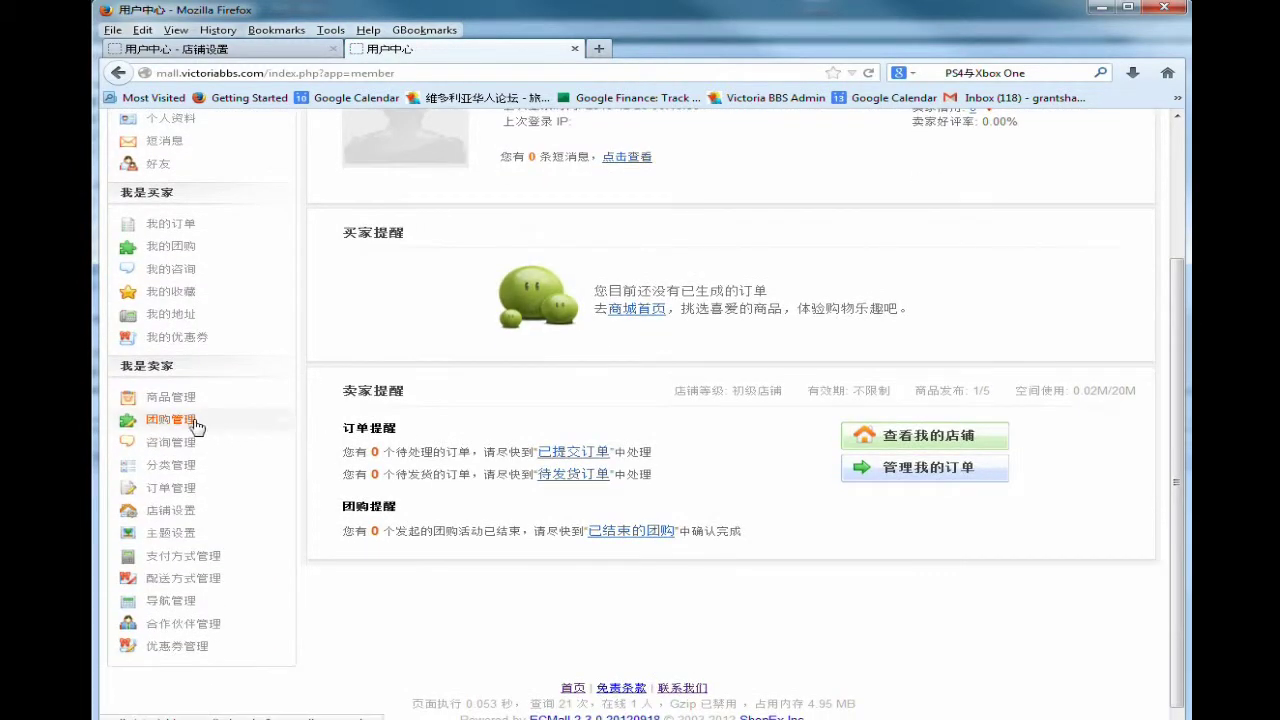
# Edit the 复合维生素 listing and batch-upload vitamin.jpg as its product image.
pyautogui.click(178, 400)
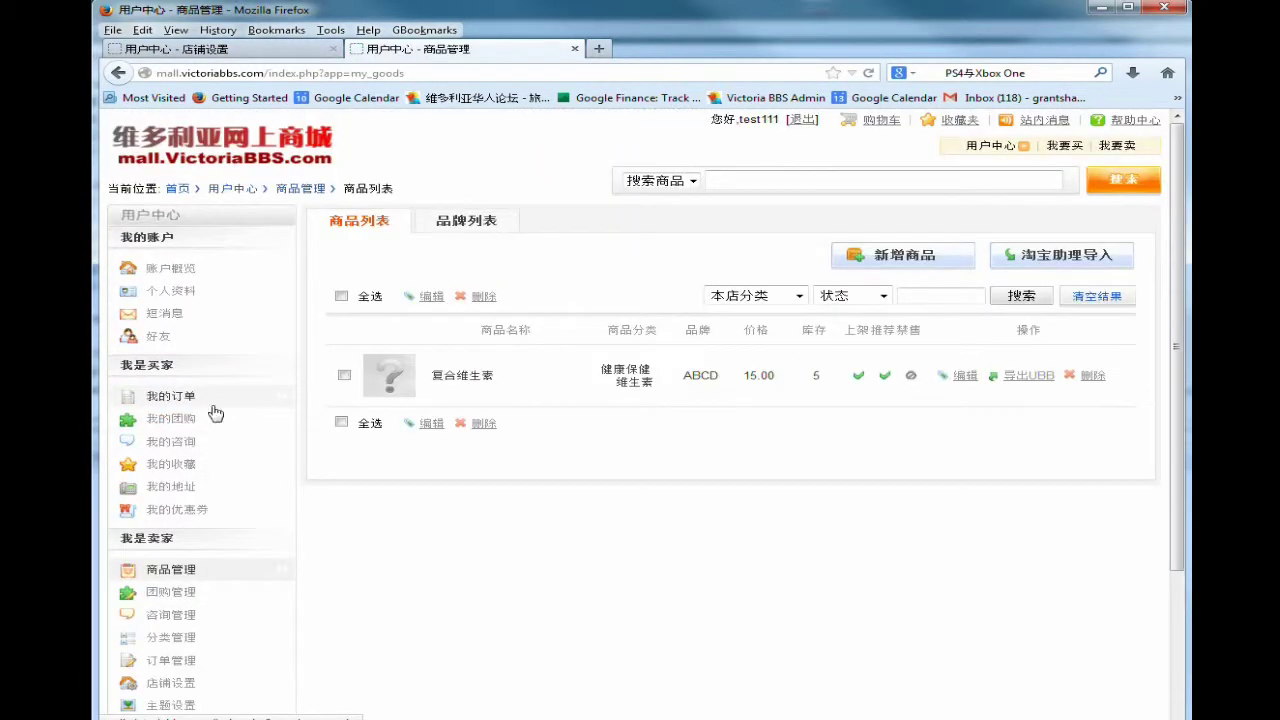
pyautogui.click(953, 378)
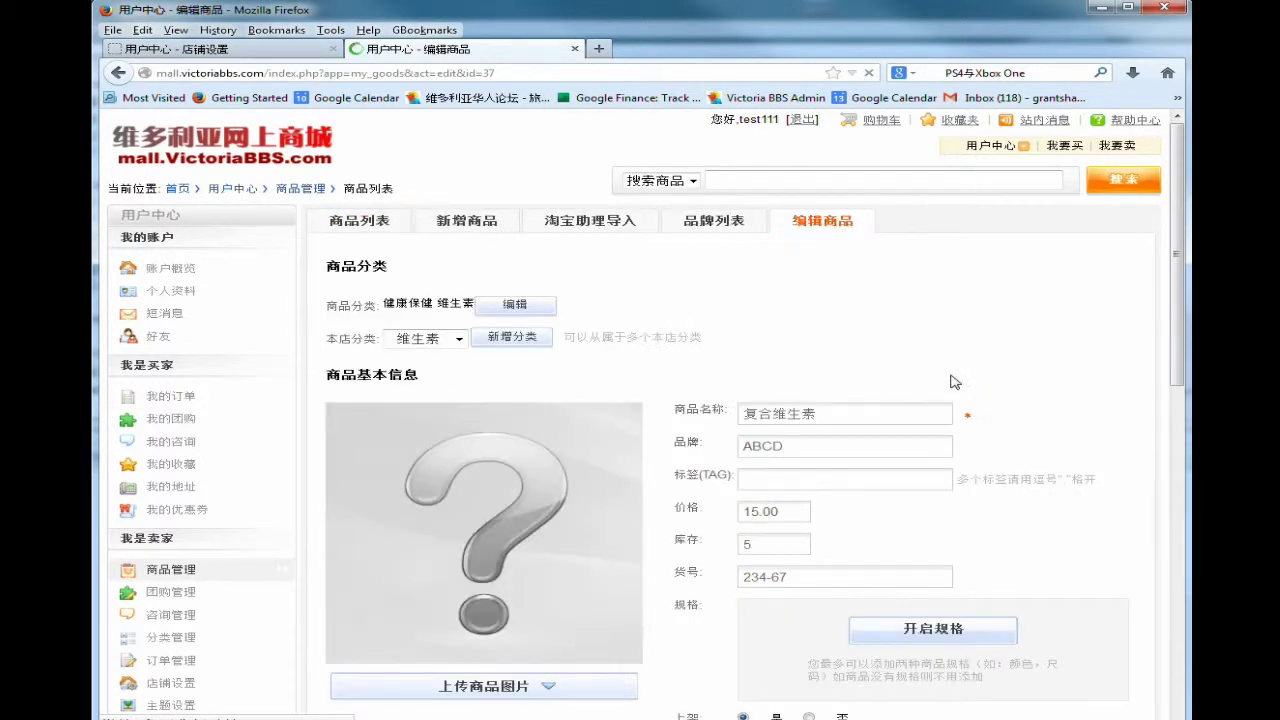
pyautogui.scroll(-6, 837, 451)
pyautogui.click(462, 345)
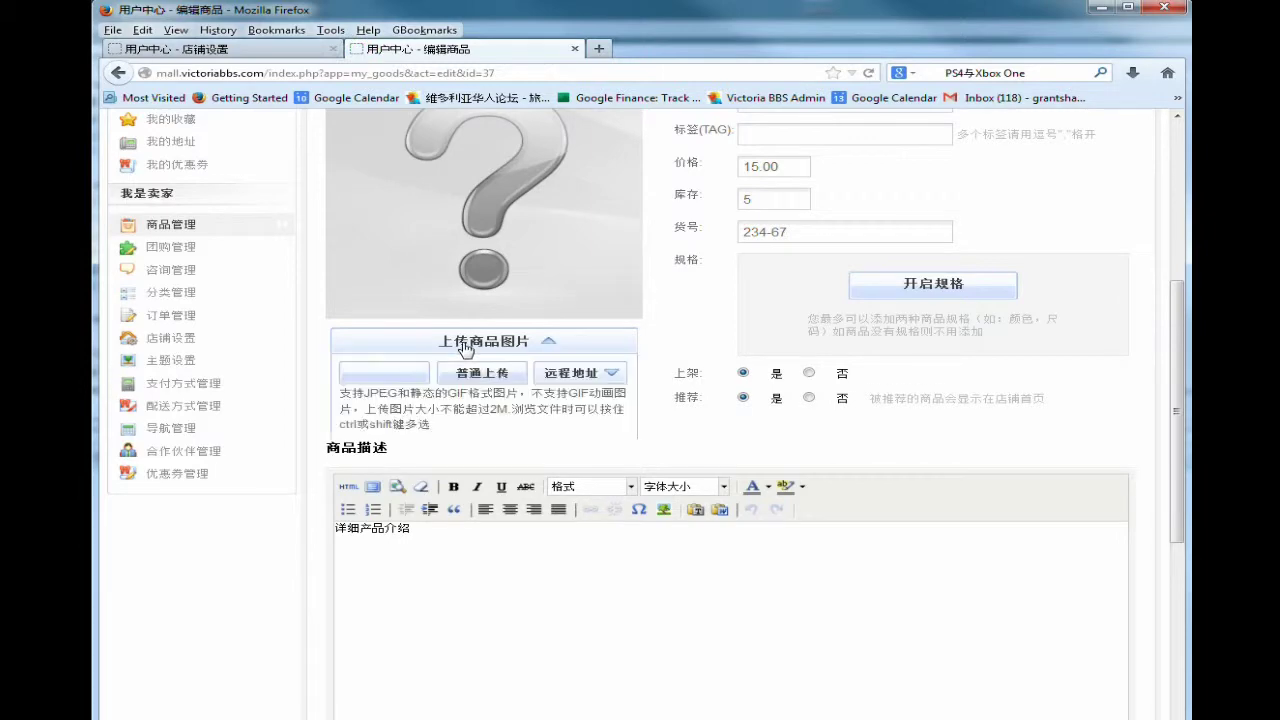
pyautogui.click(378, 375)
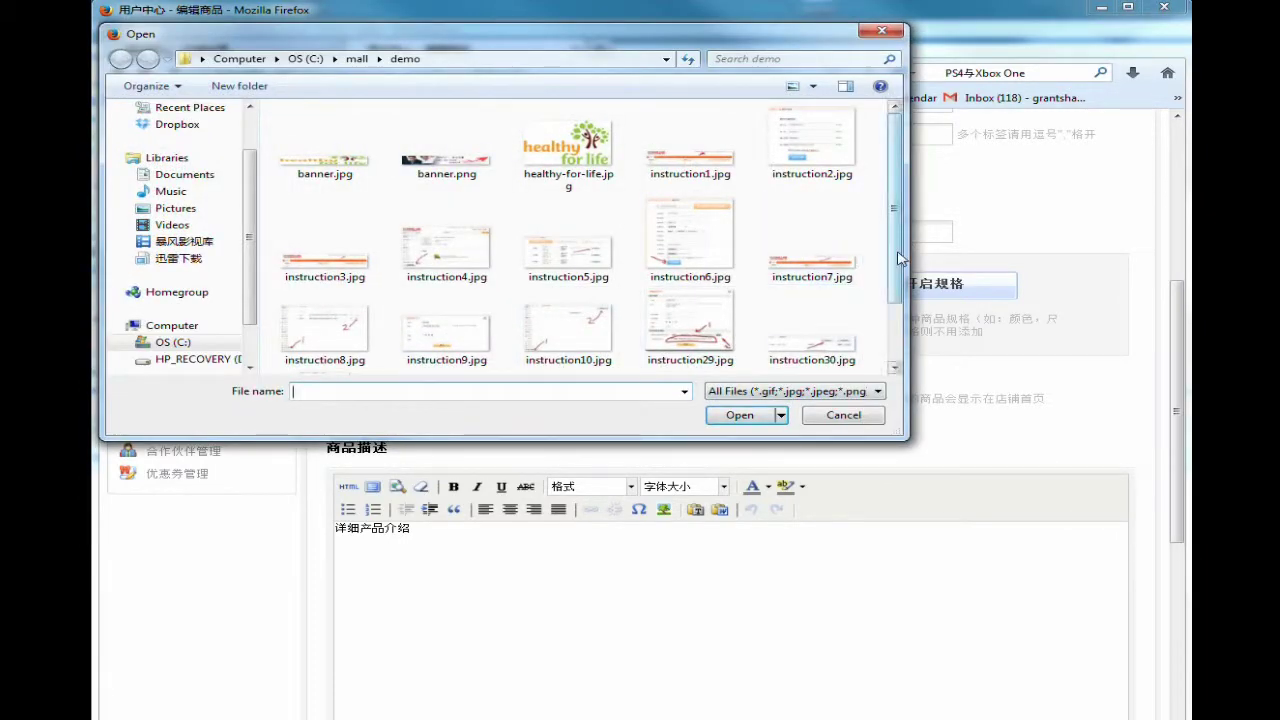
pyautogui.moveTo(896, 258); pyautogui.dragTo(896, 313)
pyautogui.doubleClick(670, 343)
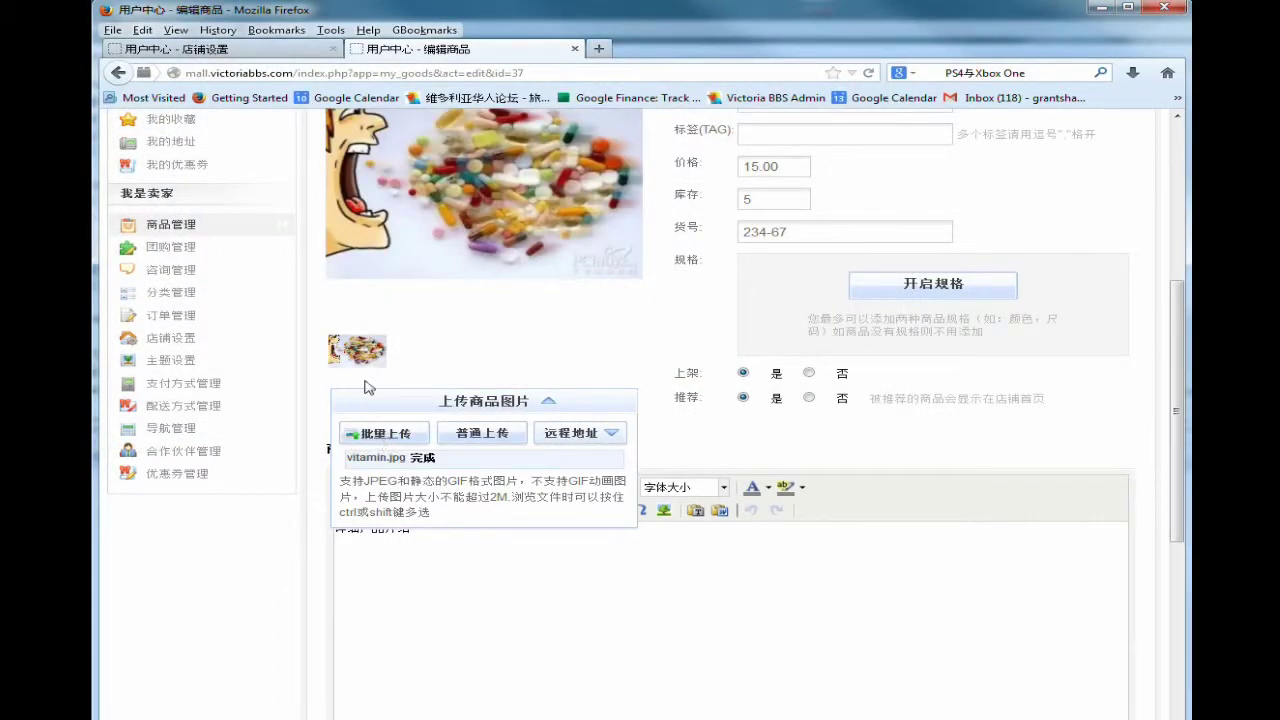
# Delete the uploaded product image and upload vitamin.jpg again.
pyautogui.moveTo(362, 370)
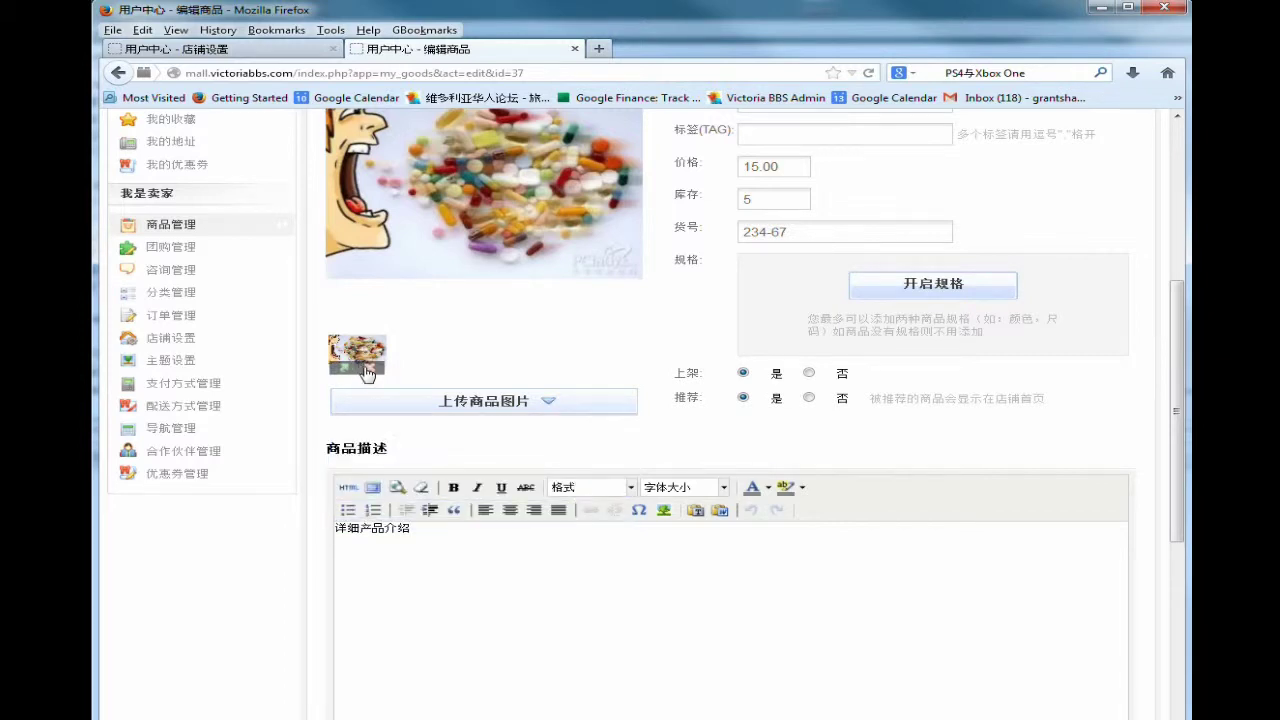
pyautogui.click(368, 372)
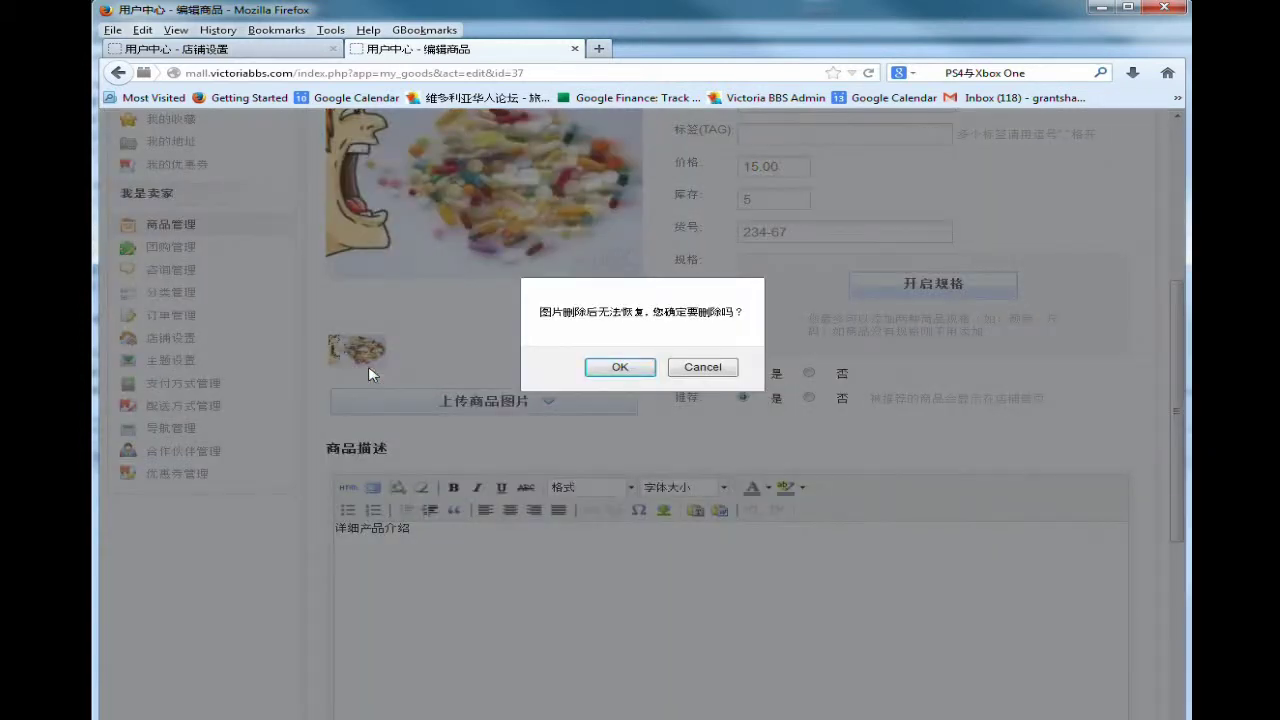
pyautogui.click(610, 367)
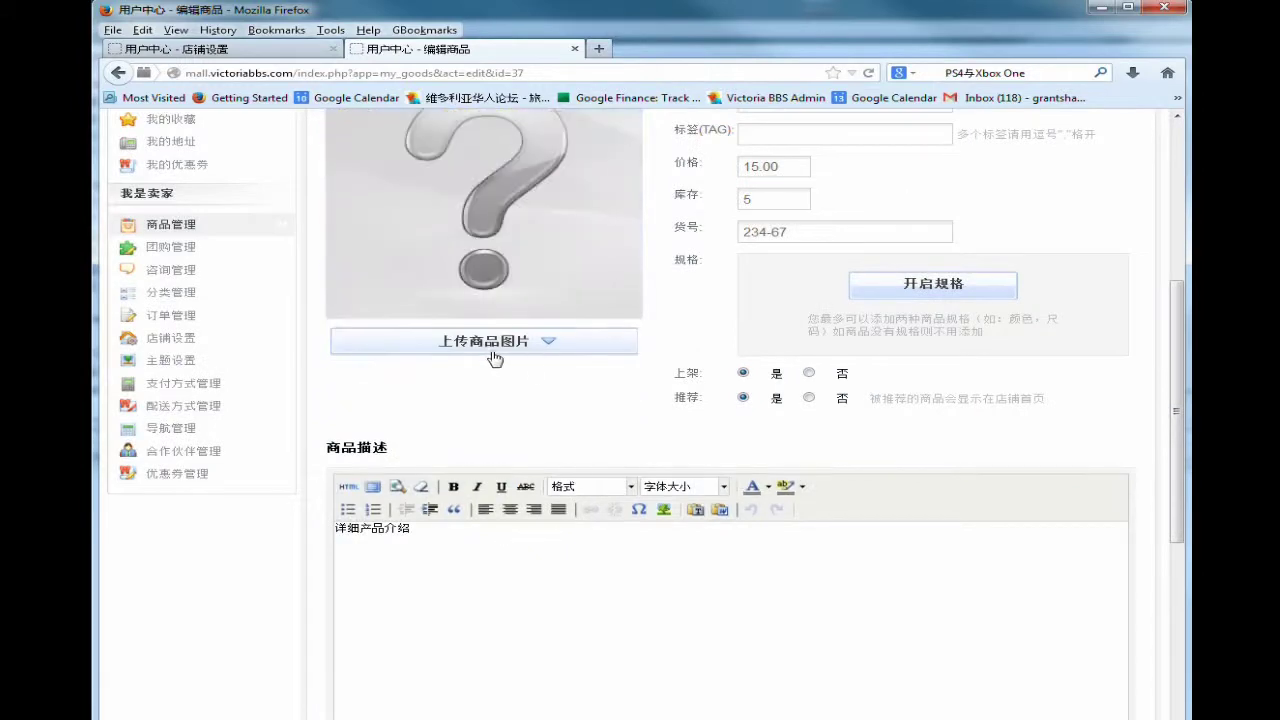
pyautogui.click(471, 343)
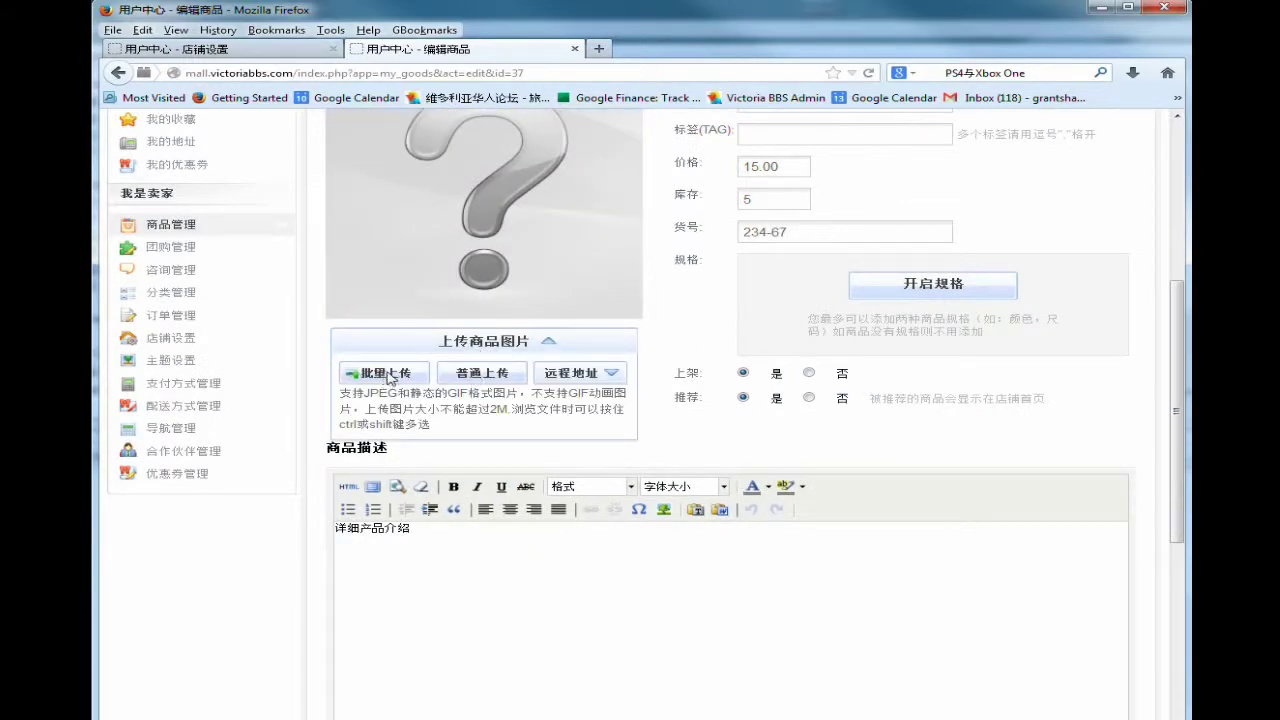
pyautogui.click(377, 373)
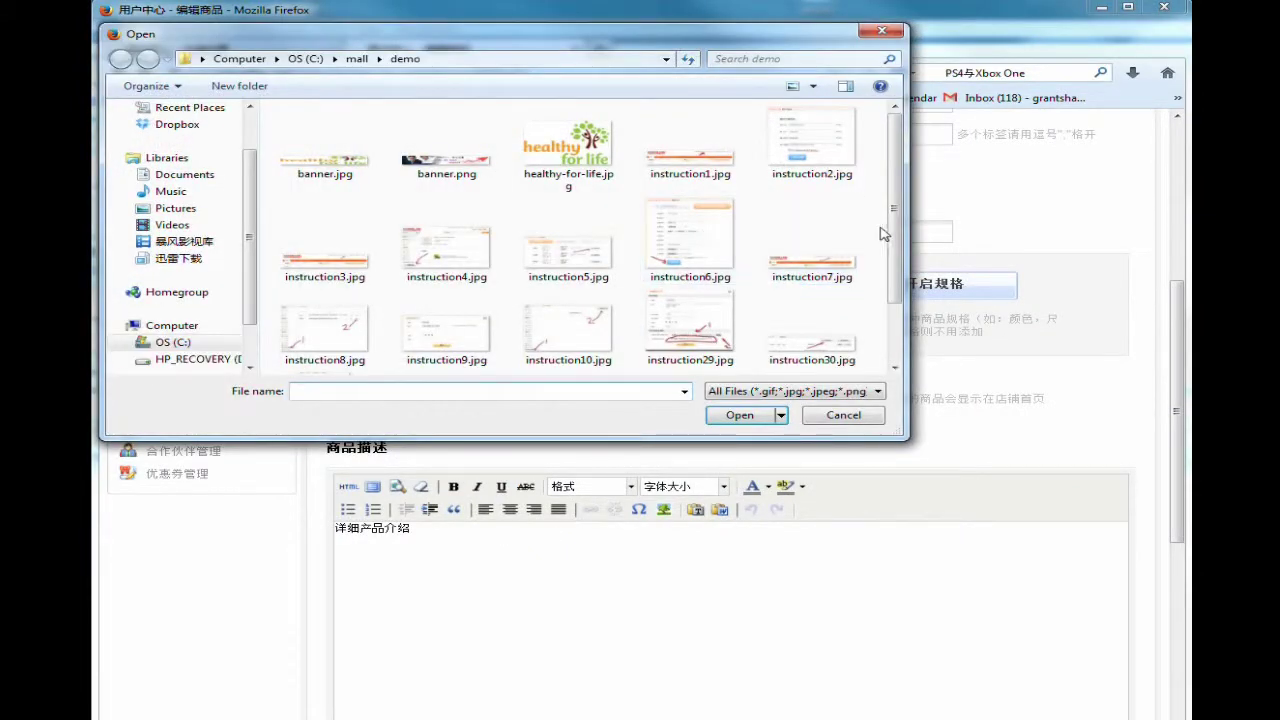
pyautogui.moveTo(896, 251); pyautogui.dragTo(899, 347)
pyautogui.doubleClick(714, 340)
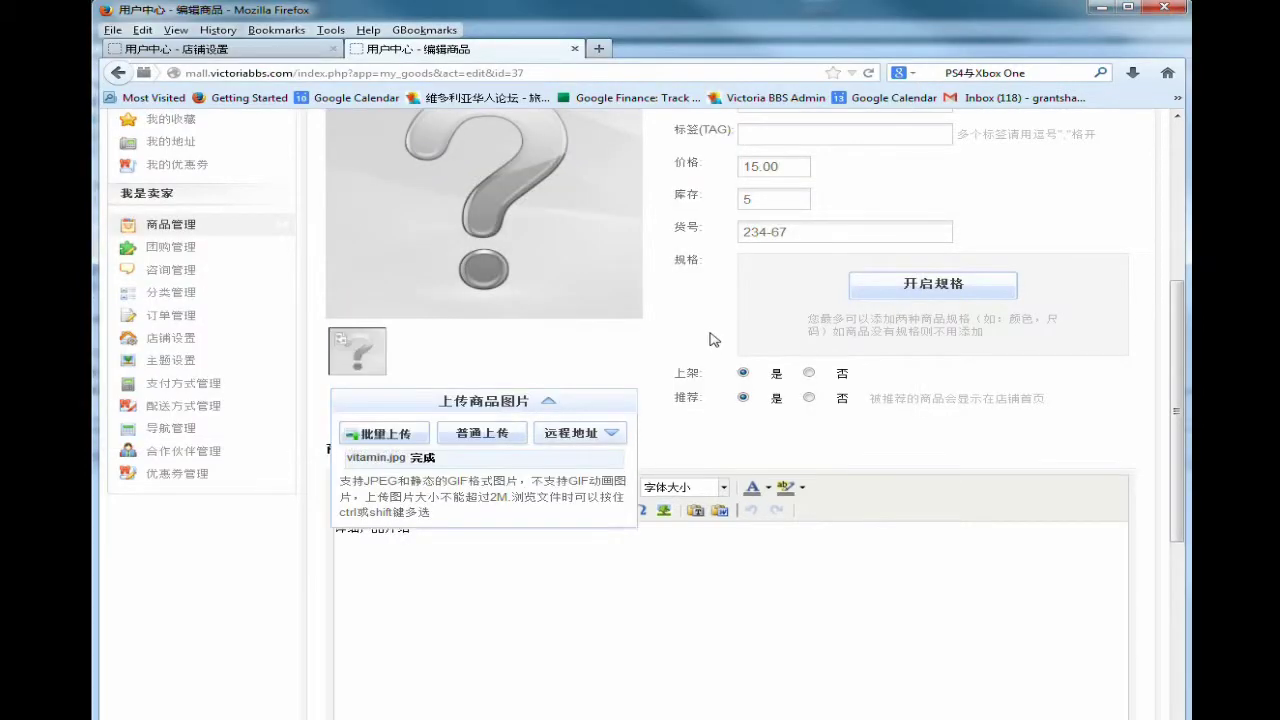
# Save the edited product and go back to the user centre overview.
pyautogui.scroll(-5, 1110, 559)
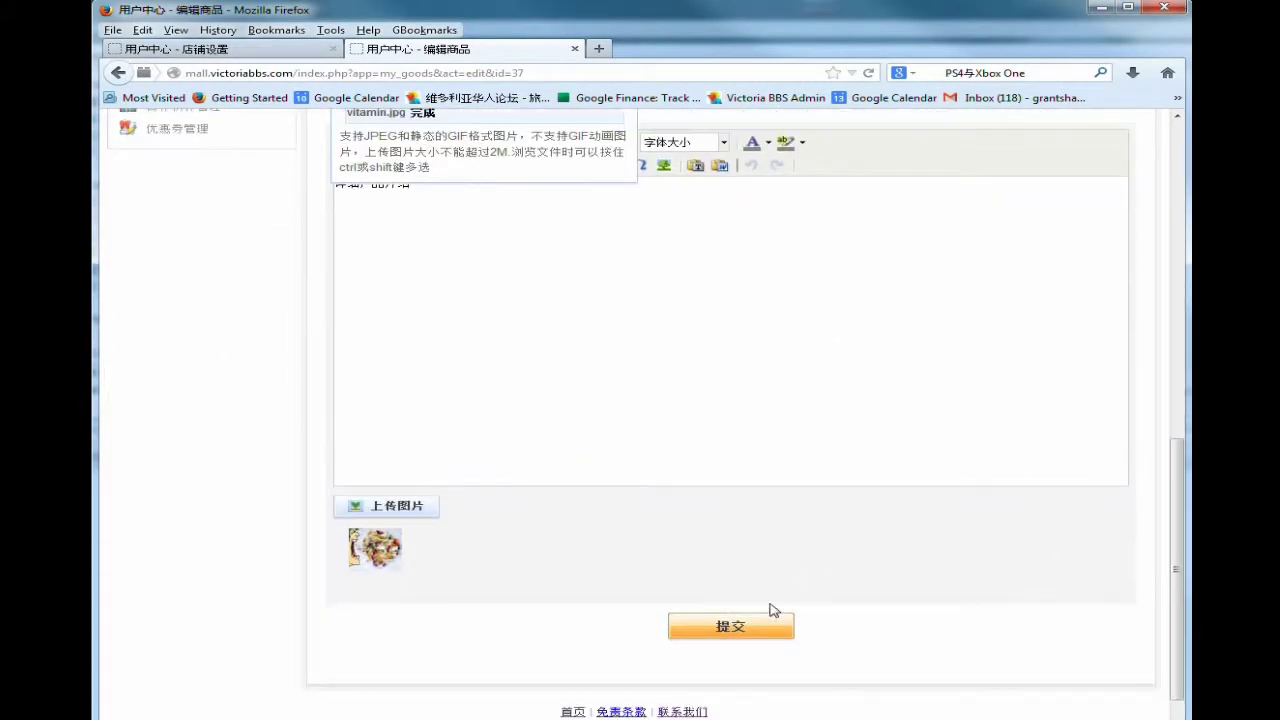
pyautogui.click(745, 637)
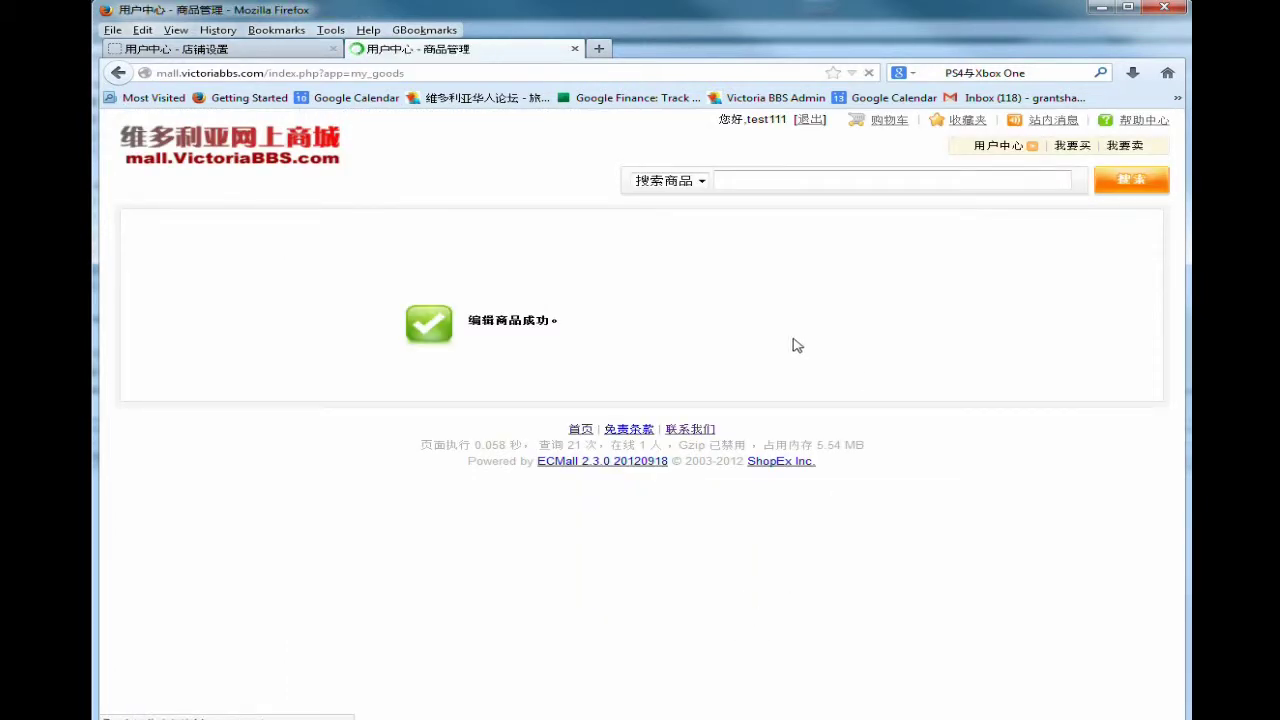
pyautogui.click(990, 147)
pyautogui.scroll(-1, 408, 588)
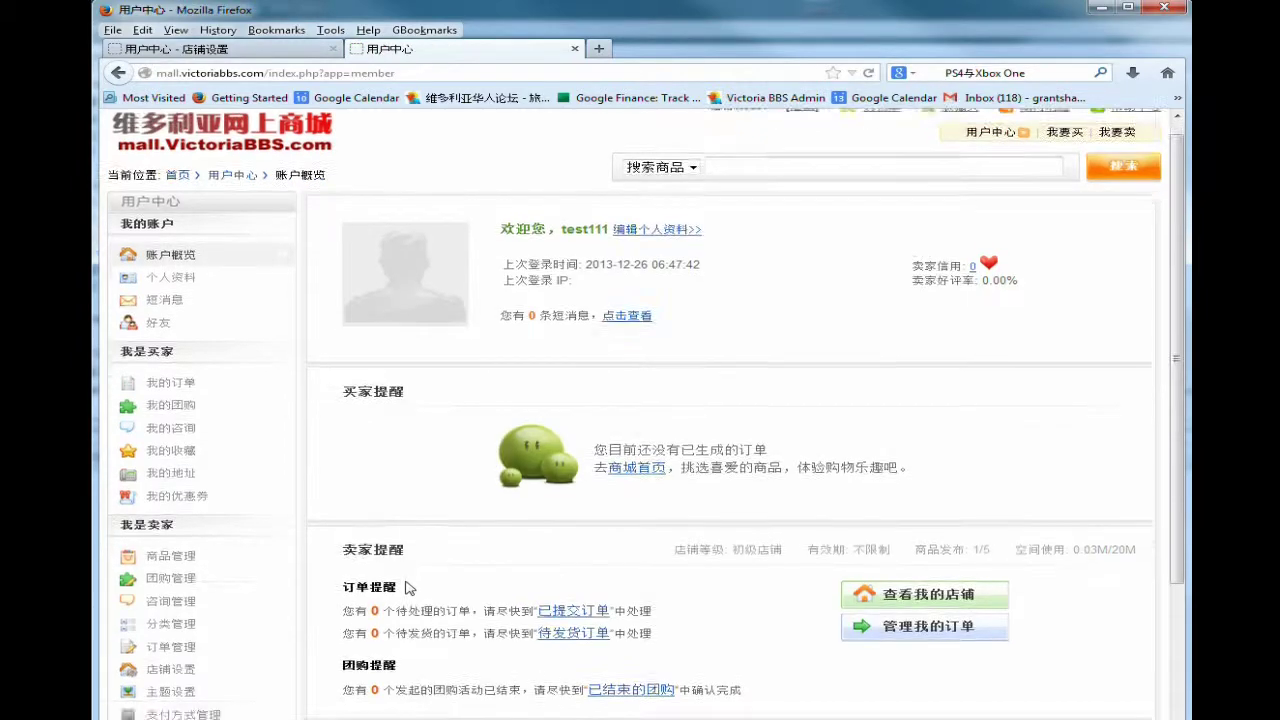